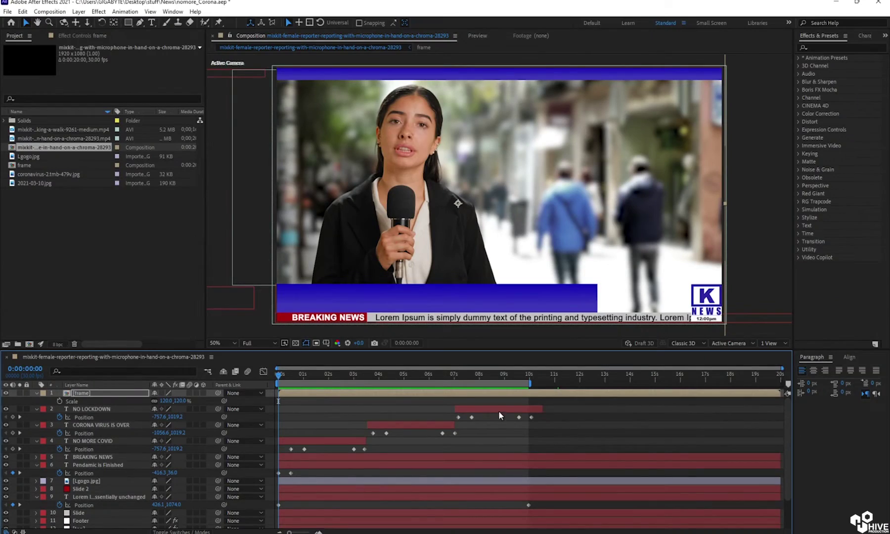
# Step: Preview the finished news broadcast with its cycling headlines and ticker
pyautogui.press('space')
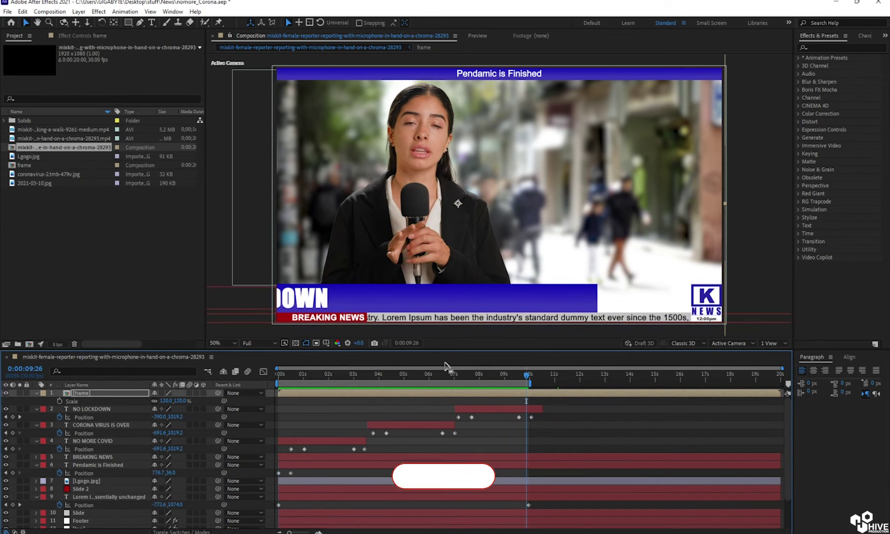
# Step: Create a new composition named News
pyautogui.click(50, 12)
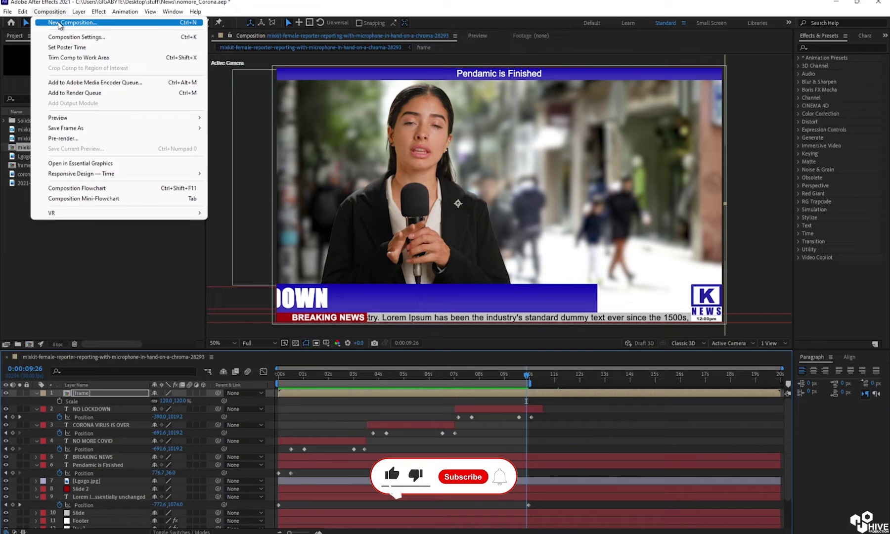
pyautogui.click(49, 21)
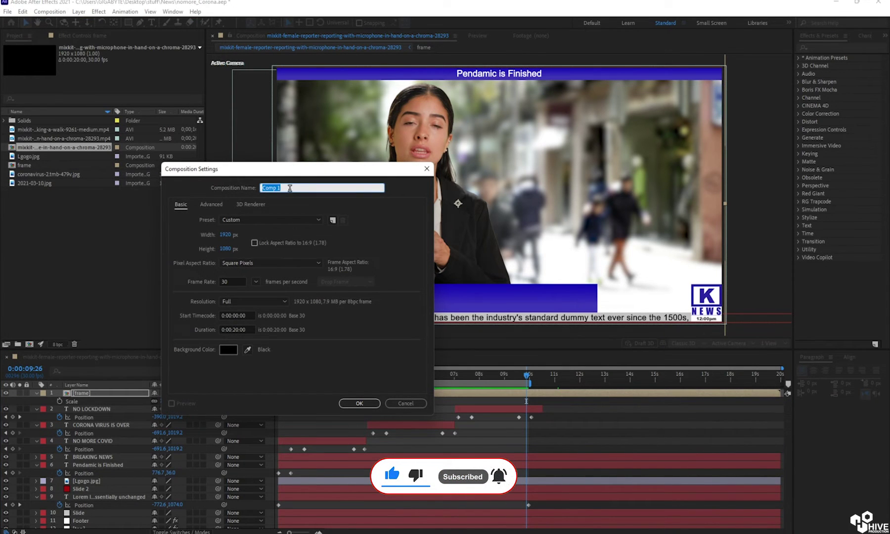
pyautogui.press('Return')
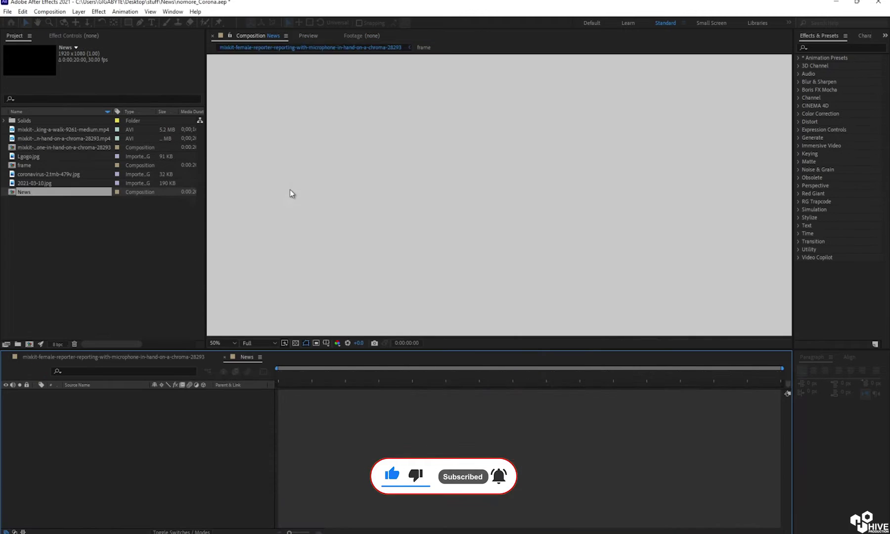
# Step: Add the green-screen reporter clip to the News timeline and skim through it
pyautogui.click(129, 228)
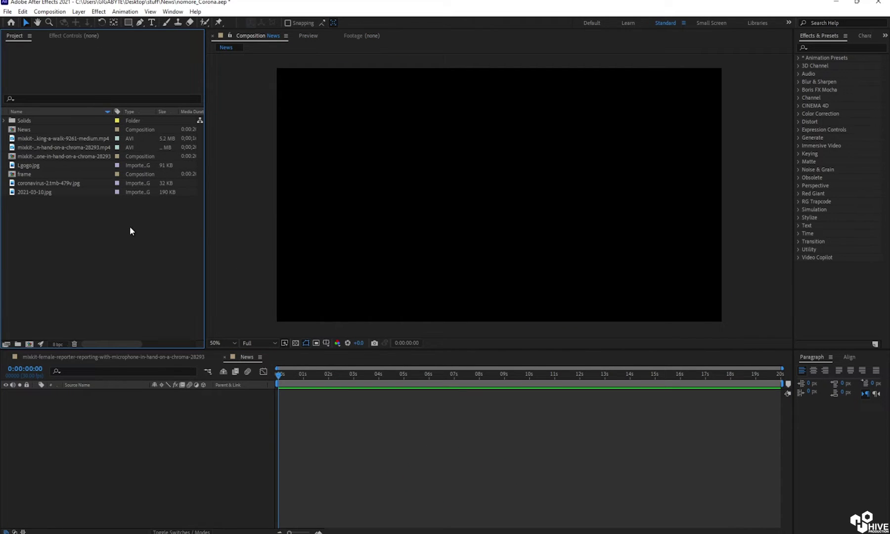
pyautogui.click(46, 150)
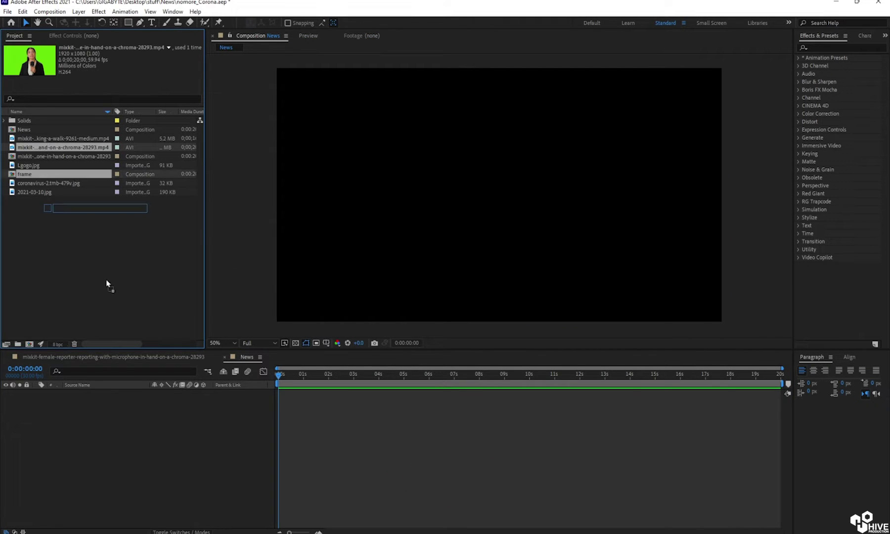
pyautogui.moveTo(47, 150); pyautogui.dragTo(137, 411)
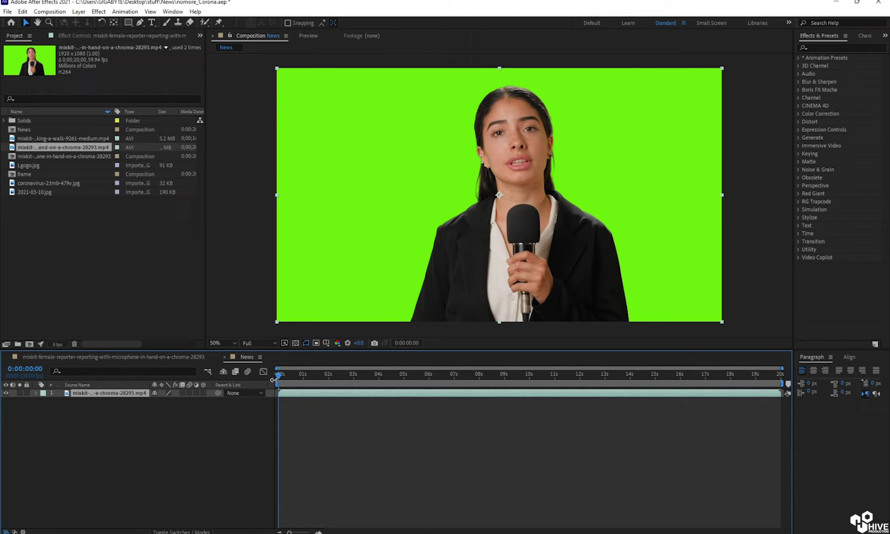
pyautogui.moveTo(273, 380); pyautogui.dragTo(378, 399)
pyautogui.click(489, 445)
# Step: Add the street walk footage below the reporter, hide the reporter, and preview from 4 seconds
pyautogui.click(74, 140)
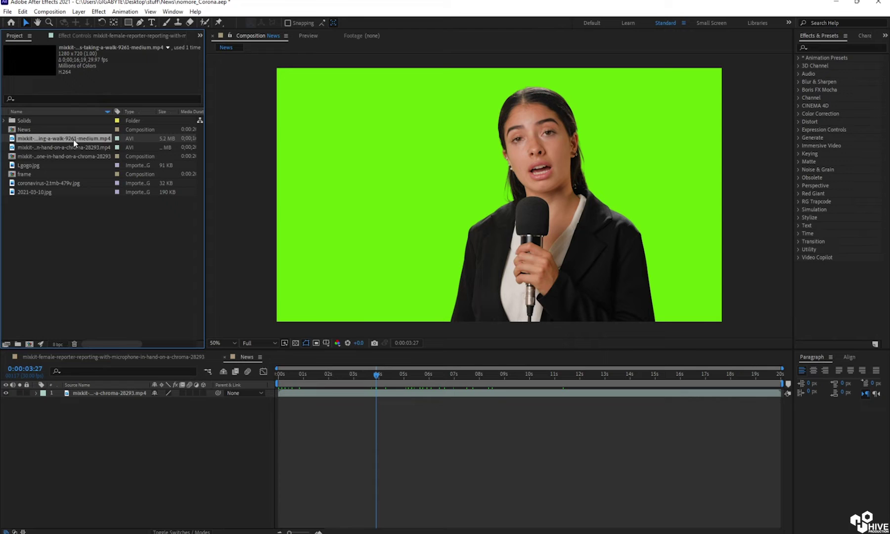
pyautogui.moveTo(61, 140); pyautogui.dragTo(92, 399)
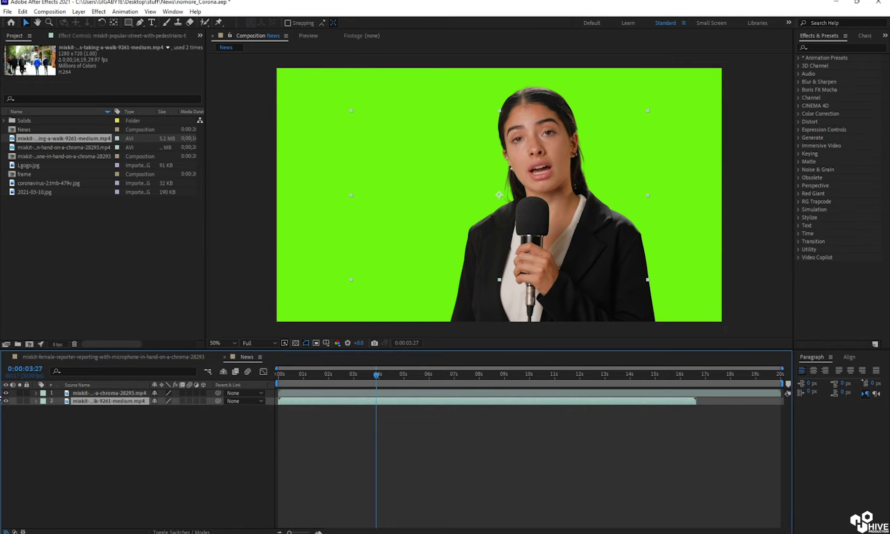
pyautogui.click(6, 394)
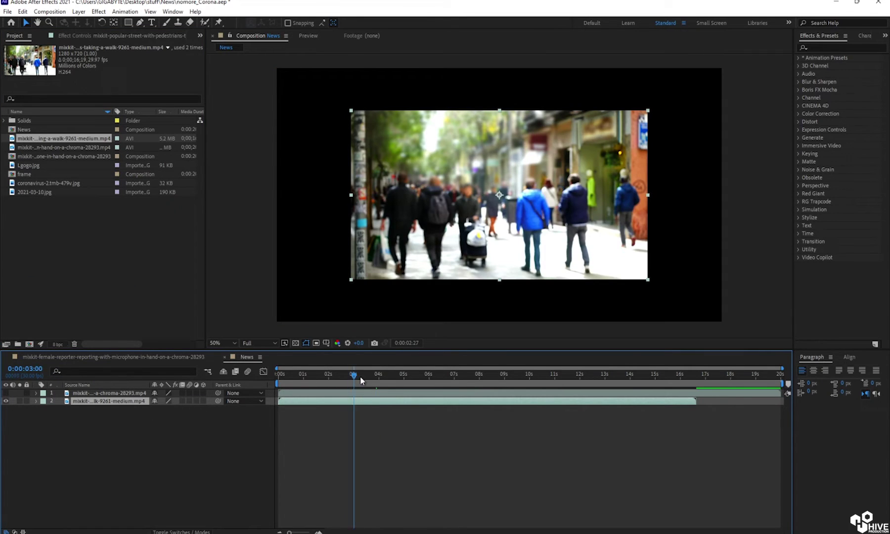
pyautogui.click(378, 377)
pyautogui.press('space')
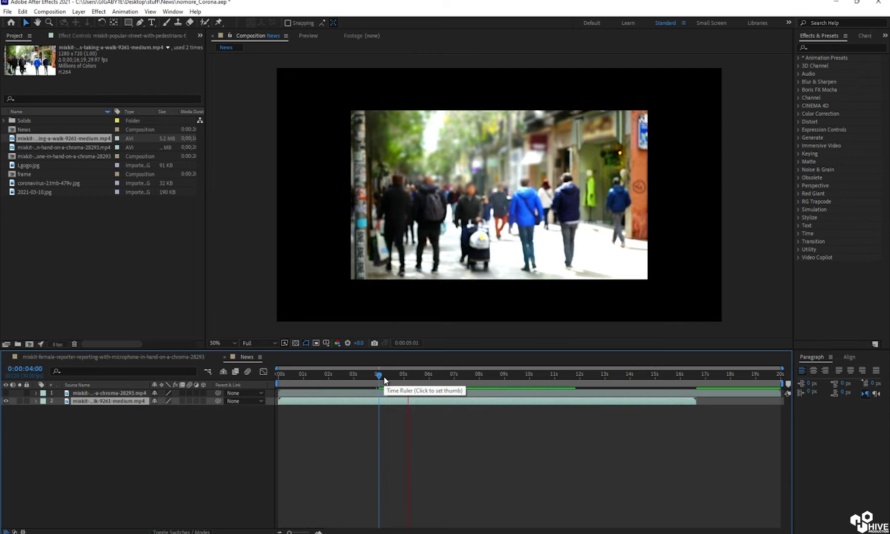
pyautogui.press('space')
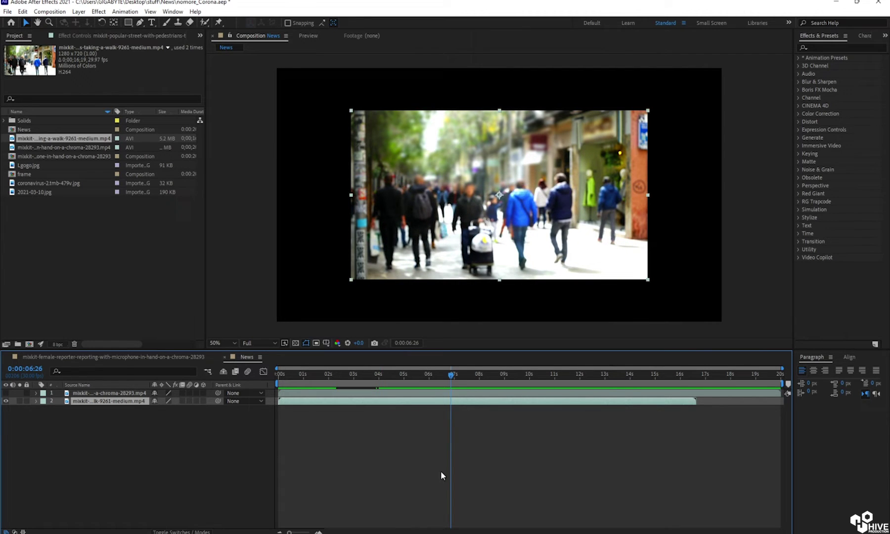
# Step: Time-stretch the street footage layer to a shorter new duration
pyautogui.rightClick(382, 401)
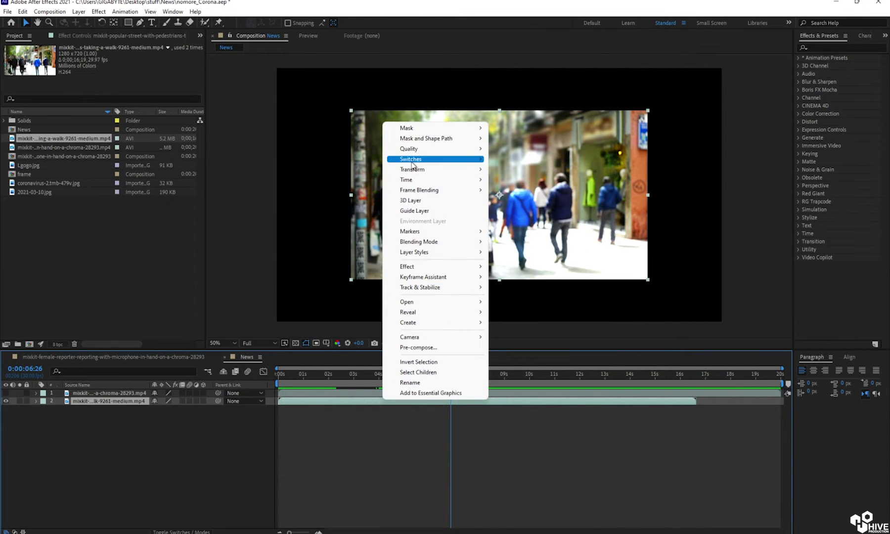
pyautogui.moveTo(414, 185)
pyautogui.click(514, 200)
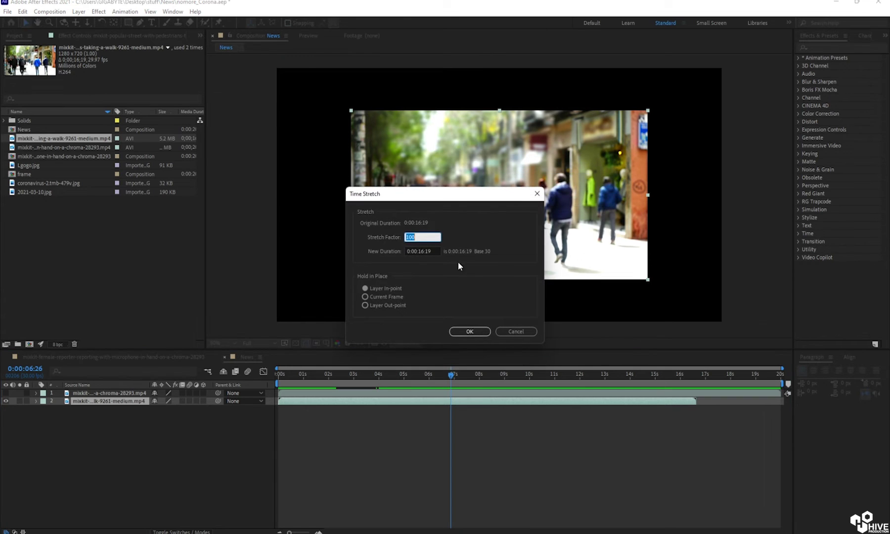
pyautogui.write('0')
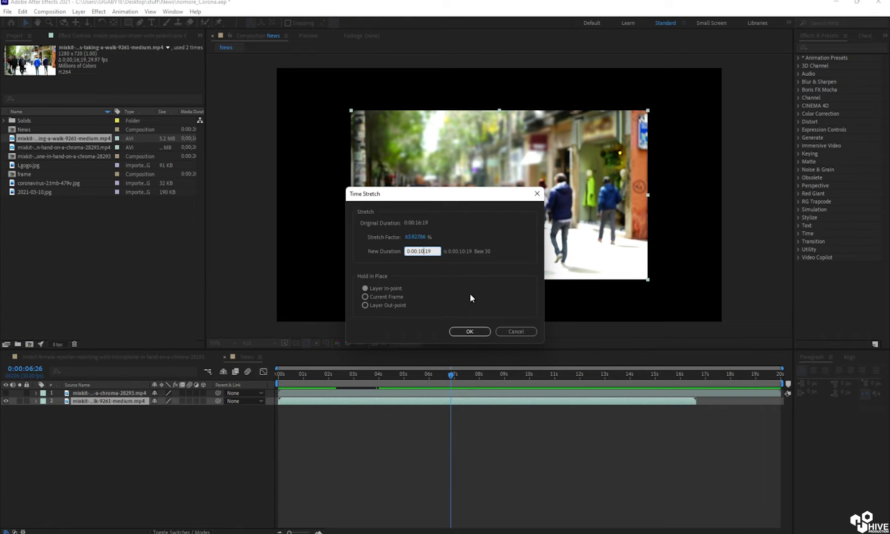
pyautogui.press('BackSpace')
pyautogui.press('BackSpace')
pyautogui.write('00')
pyautogui.press('Left')
pyautogui.press('Left')
pyautogui.press('BackSpace')
pyautogui.press('BackSpace')
pyautogui.write('2')
pyautogui.press('Return')
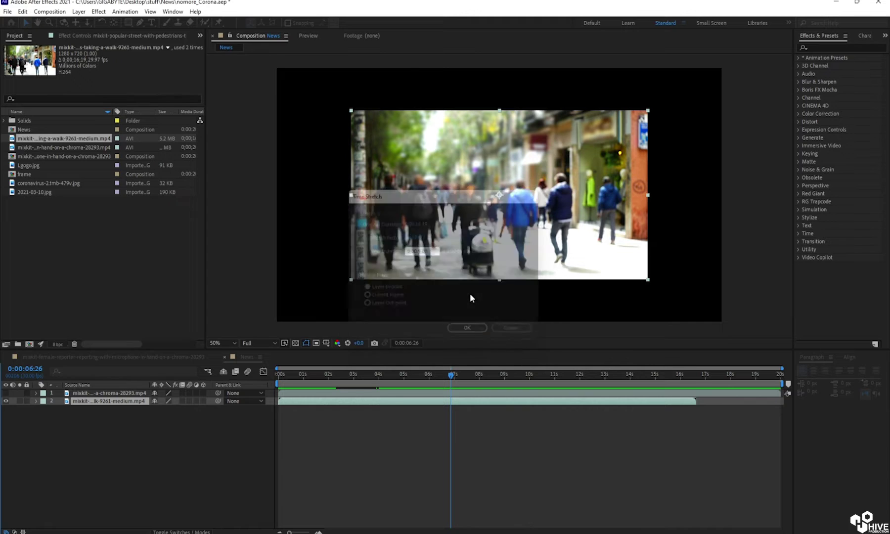
# Step: Scale the street footage layer to 151% so it fills the frame
pyautogui.click(505, 380)
pyautogui.click(403, 376)
pyautogui.click(445, 451)
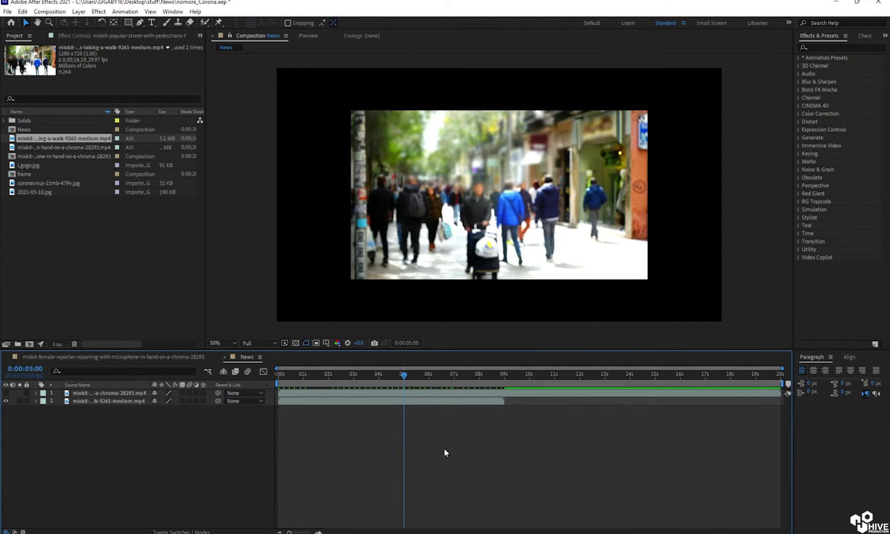
pyautogui.click(371, 403)
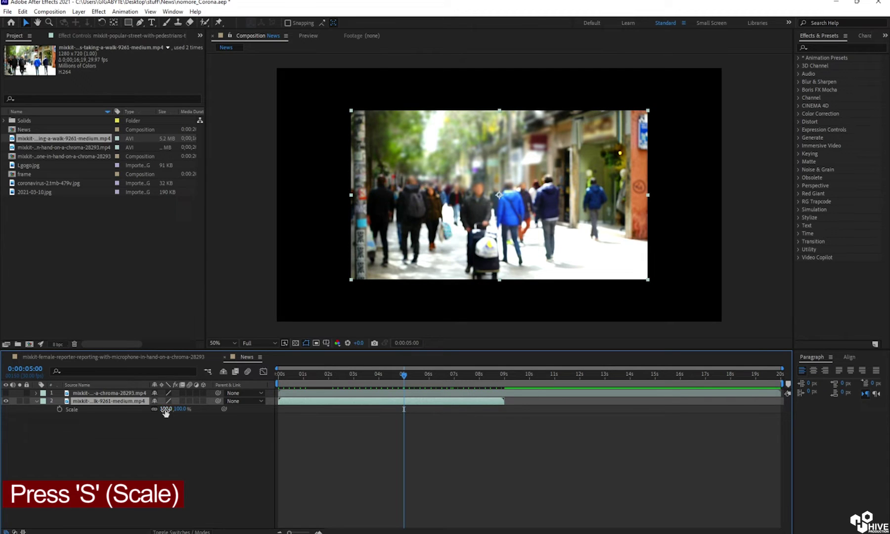
pyautogui.moveTo(165, 413); pyautogui.dragTo(189, 409)
pyautogui.click(623, 445)
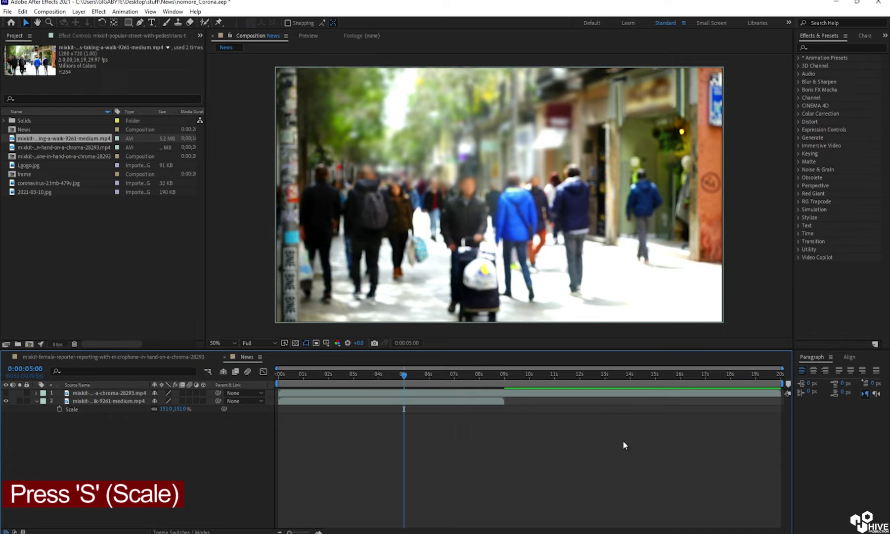
pyautogui.moveTo(395, 377); pyautogui.dragTo(418, 389)
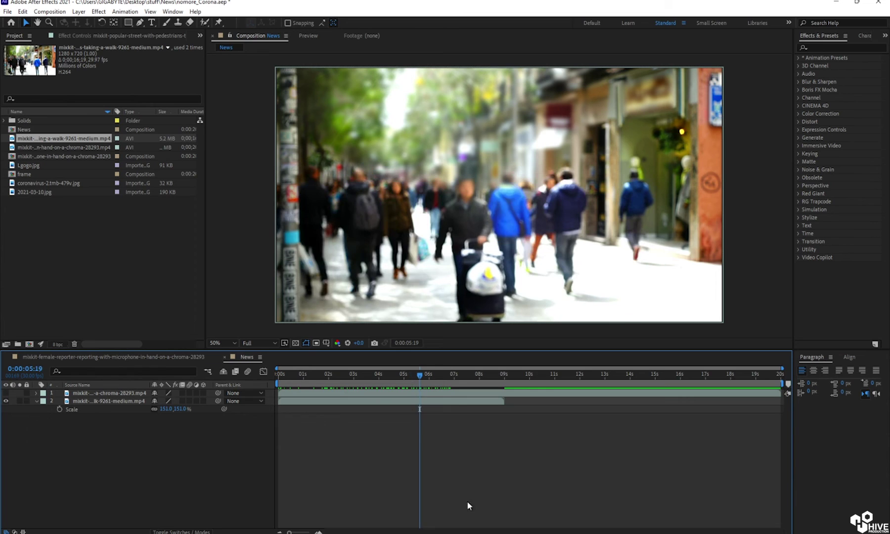
# Step: Show the reporter layer again and select the Reporter layer in the timeline
pyautogui.click(5, 394)
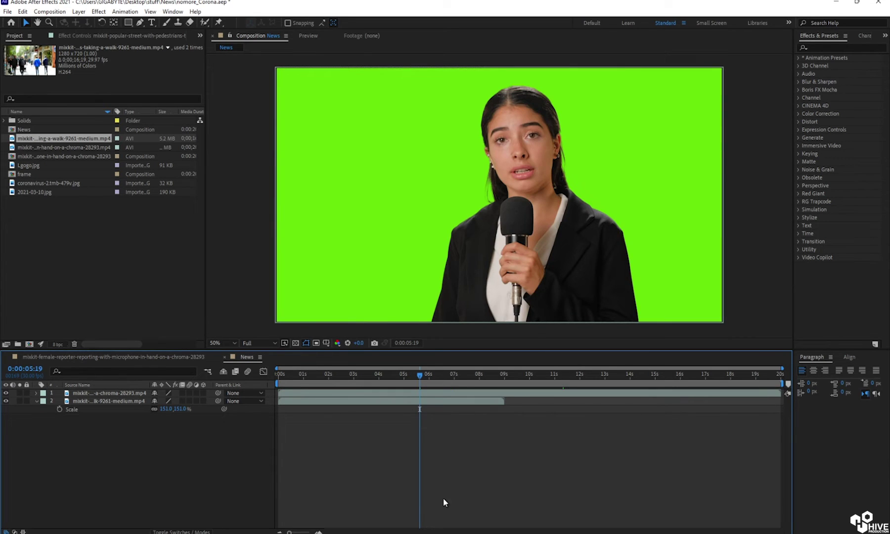
pyautogui.click(426, 391)
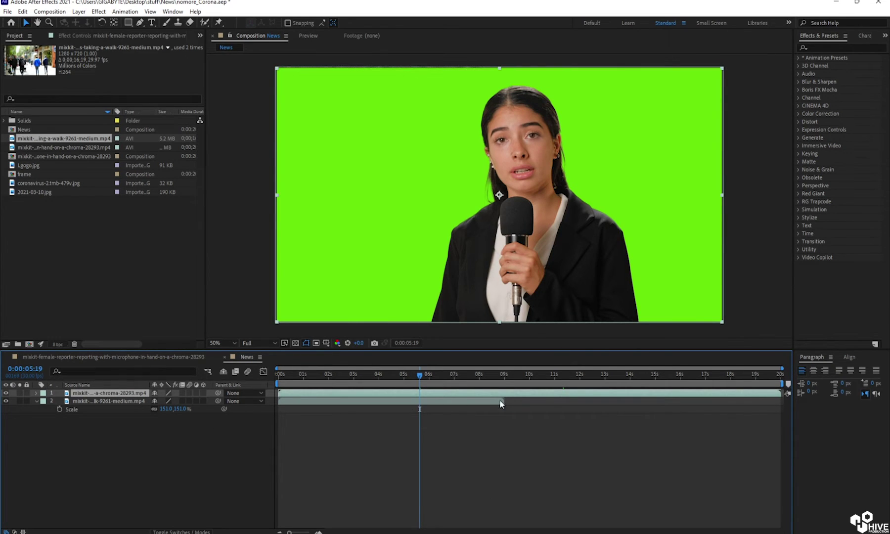
pyautogui.click(98, 401)
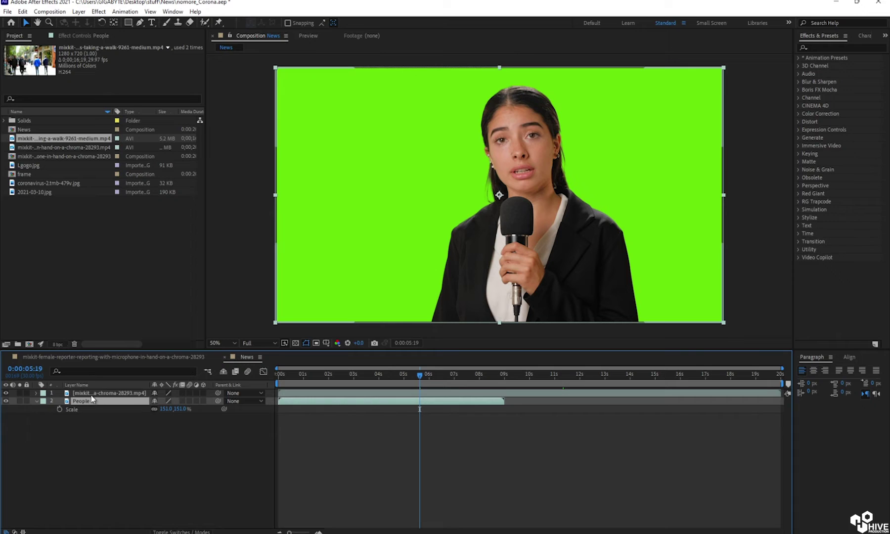
pyautogui.click(92, 394)
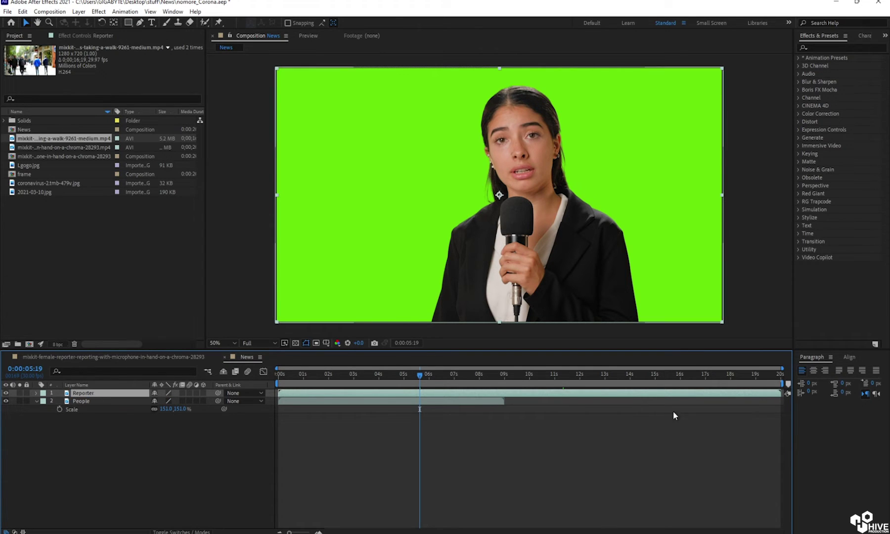
pyautogui.rightClick(466, 393)
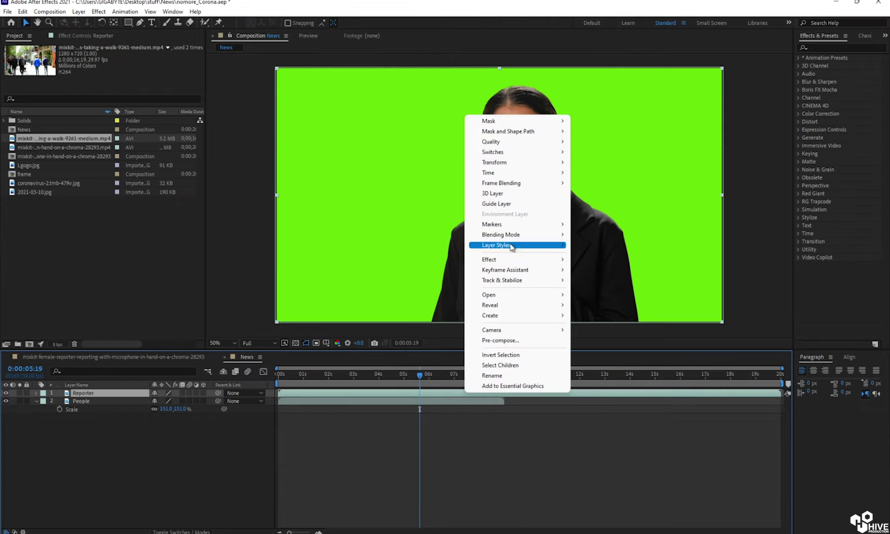
pyautogui.moveTo(502, 259)
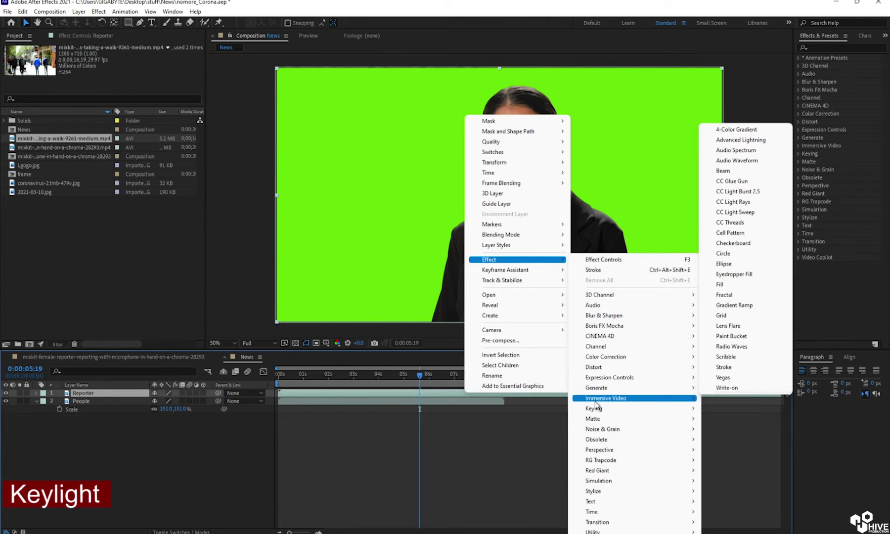
pyautogui.moveTo(595, 407)
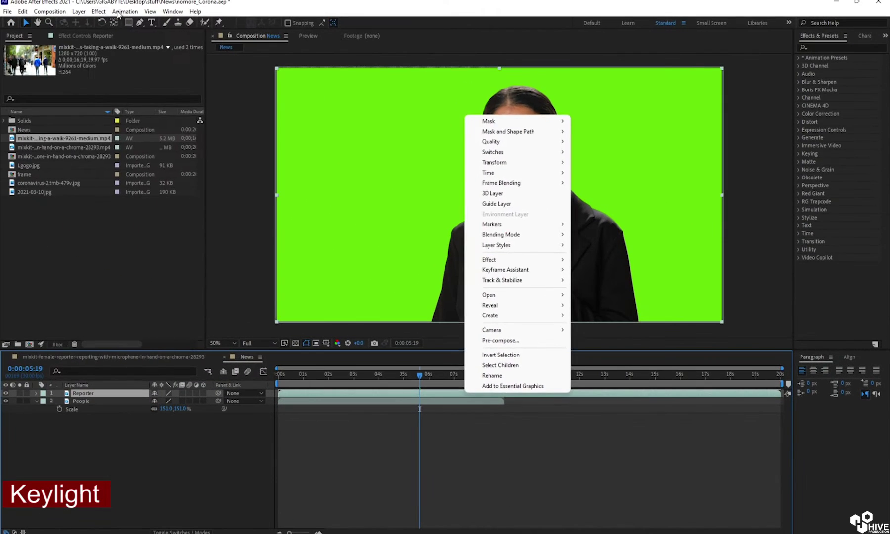
# Step: Apply Keylight (1.2) to Reporter and sample the green backdrop as Screen Colour
pyautogui.click(101, 12)
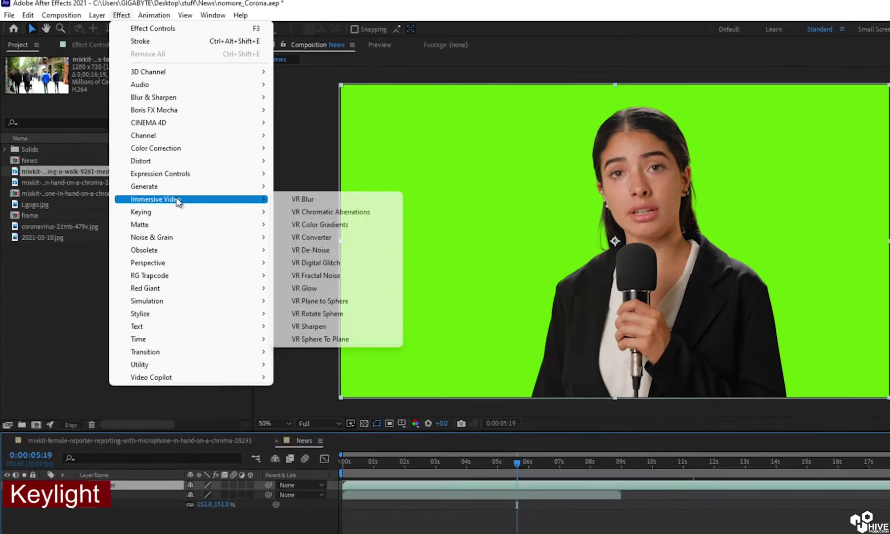
pyautogui.moveTo(160, 171)
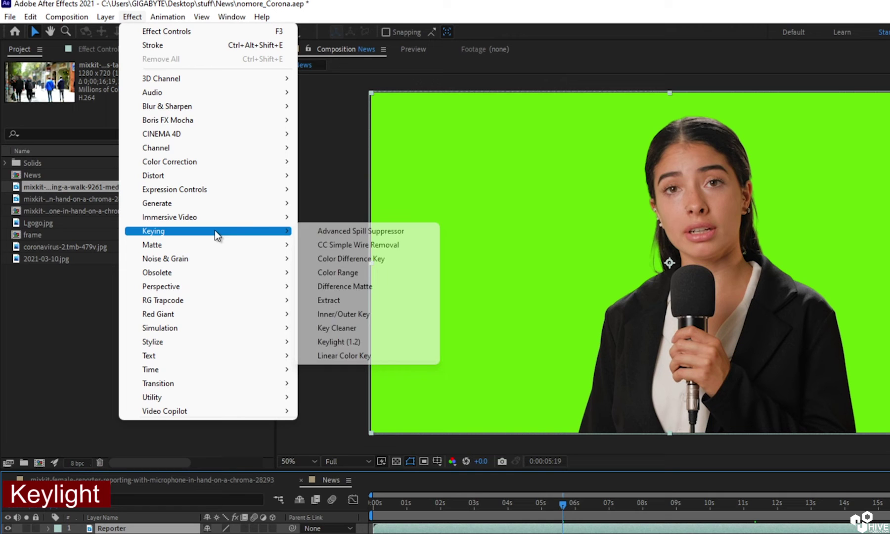
pyautogui.click(346, 342)
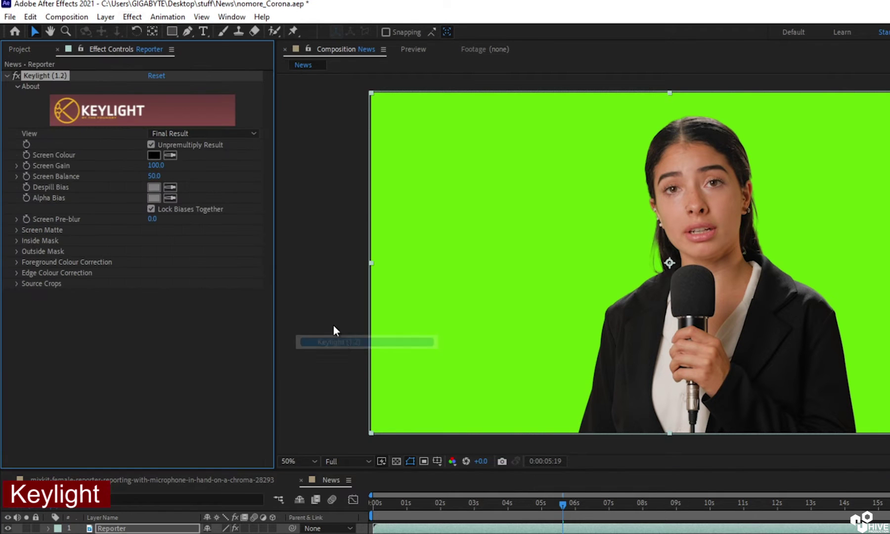
pyautogui.click(493, 223)
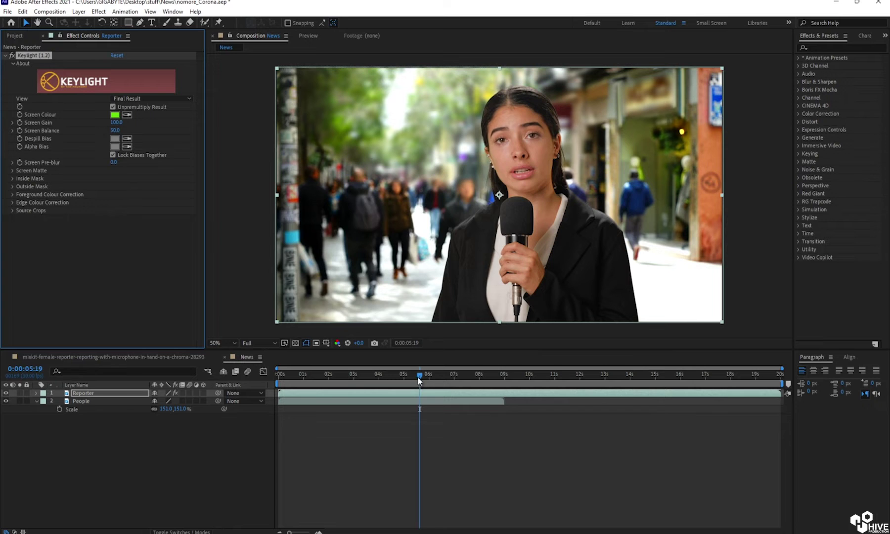
pyautogui.moveTo(417, 376)
pyautogui.mouseDown()
pyautogui.moveTo(299, 380)
pyautogui.moveTo(421, 388)
pyautogui.mouseUp()
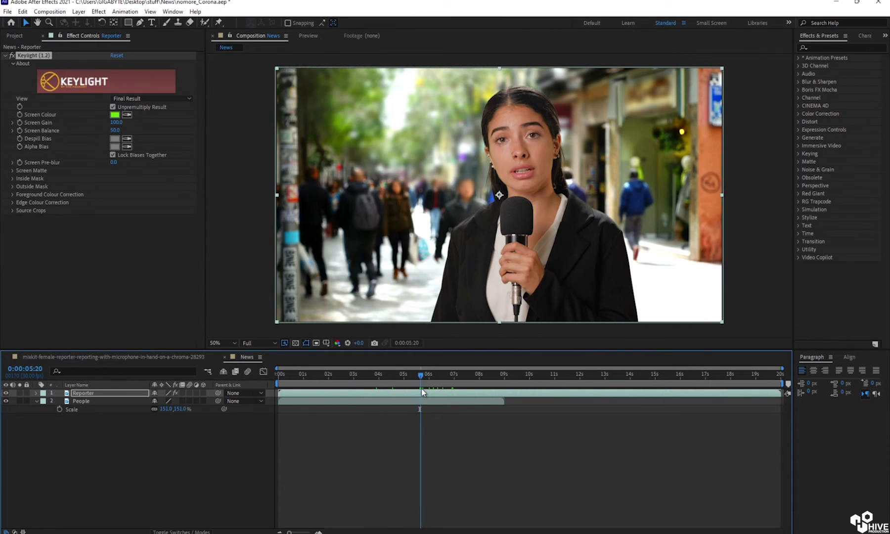
pyautogui.click(252, 413)
# Step: Make Reporter a 3D layer and set its Y Rotation to 180°
pyautogui.click(199, 392)
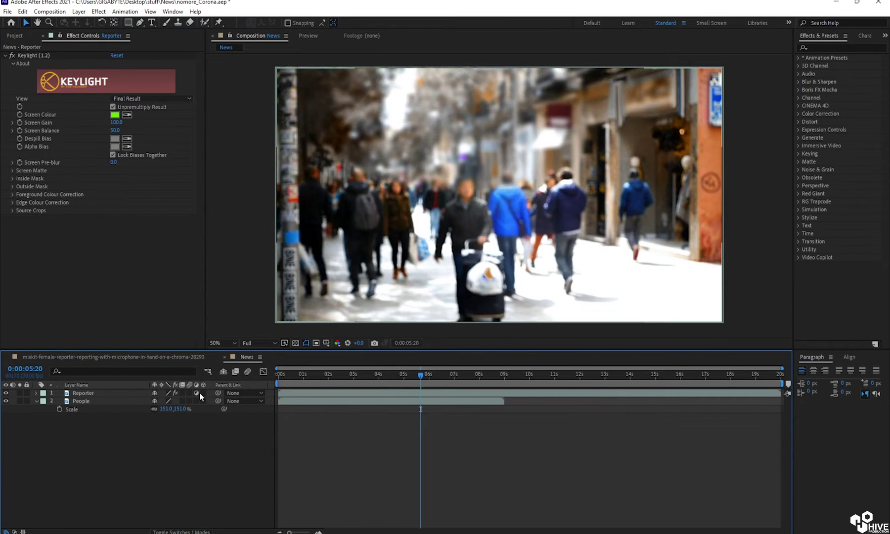
pyautogui.click(200, 392)
pyautogui.click(317, 396)
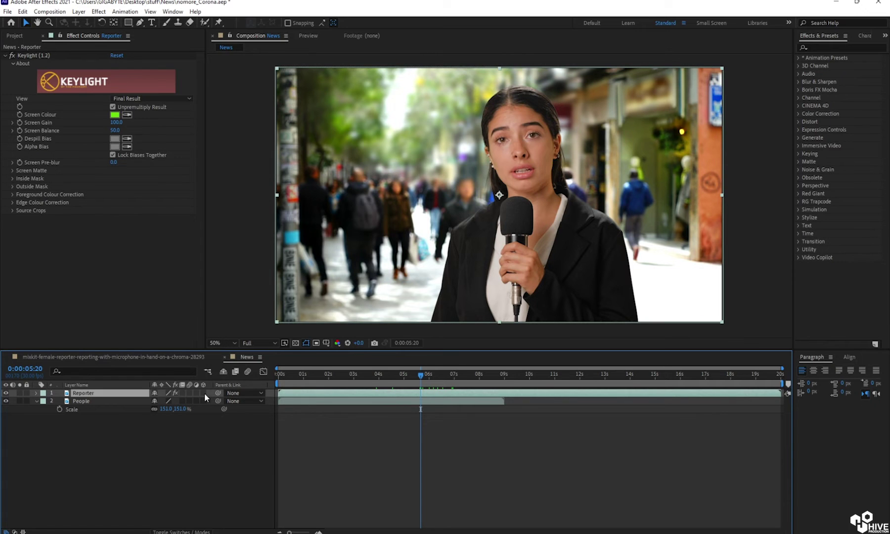
pyautogui.click(202, 392)
pyautogui.press('r')
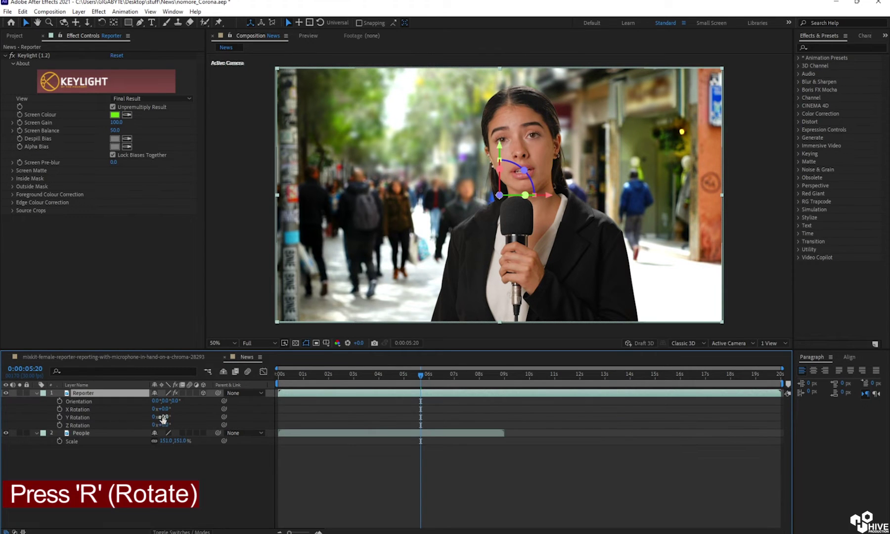
pyautogui.moveTo(167, 420); pyautogui.dragTo(250, 425)
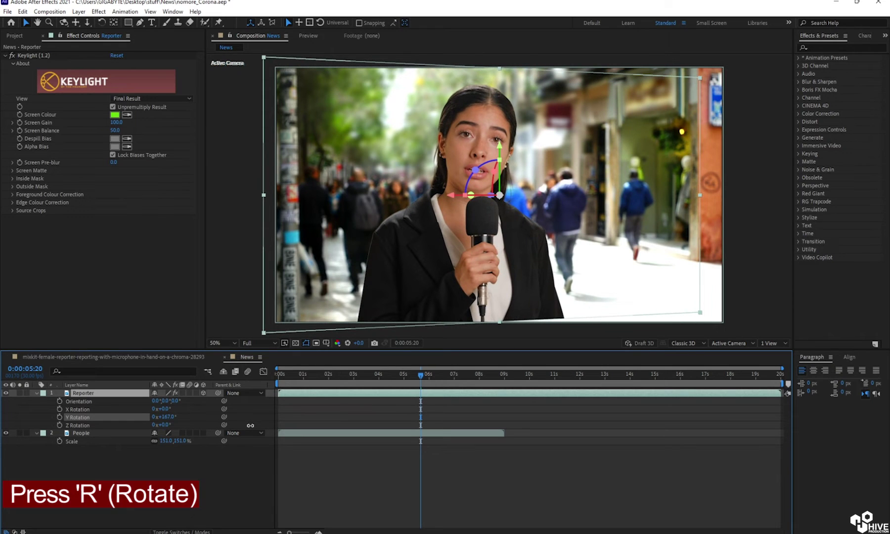
pyautogui.click(165, 416)
pyautogui.press('Return')
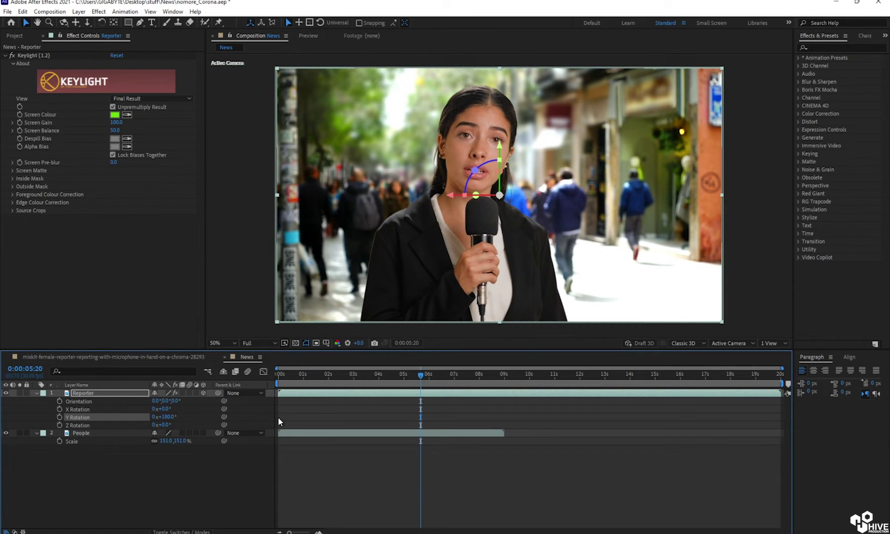
# Step: Shift the reporter toward the left of the frame and zoom the viewer to 25%
pyautogui.moveTo(454, 199); pyautogui.dragTo(398, 200)
pyautogui.moveTo(282, 380); pyautogui.dragTo(398, 382)
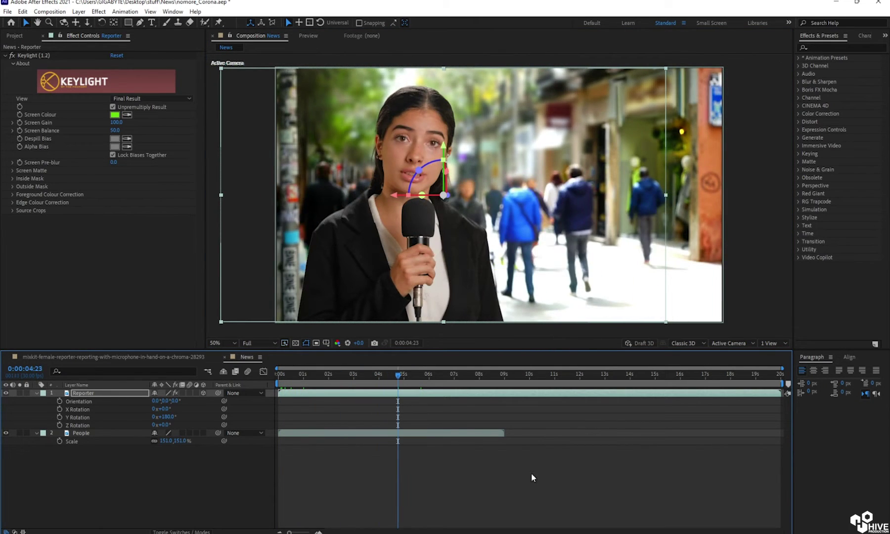
pyautogui.click(562, 505)
pyautogui.press(',')
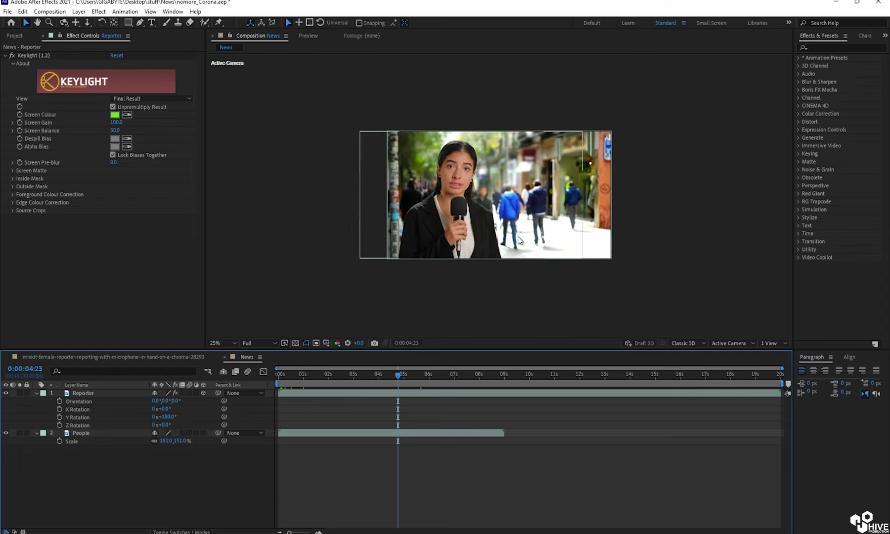
pyautogui.click(330, 433)
# Step: Apply Hue/Saturation to the People layer with Master Saturation at -44
pyautogui.click(36, 392)
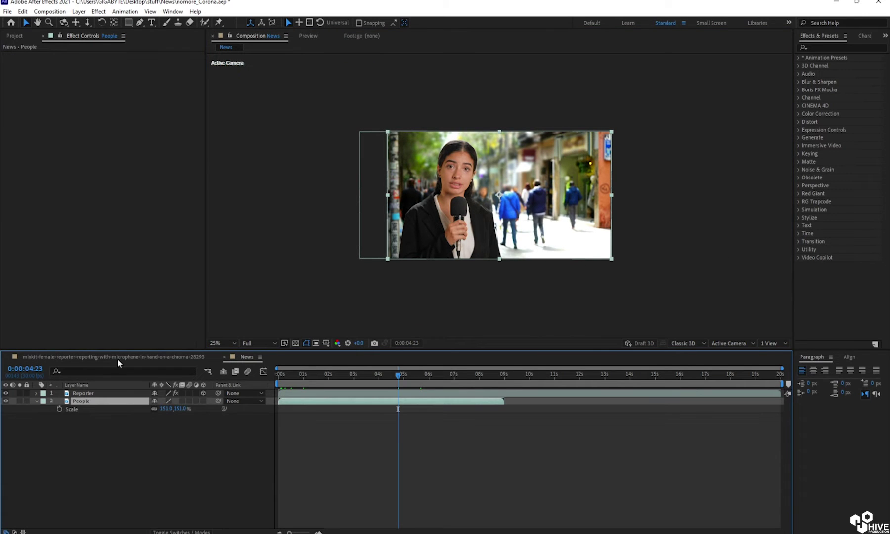
pyautogui.click(125, 11)
pyautogui.moveTo(99, 12)
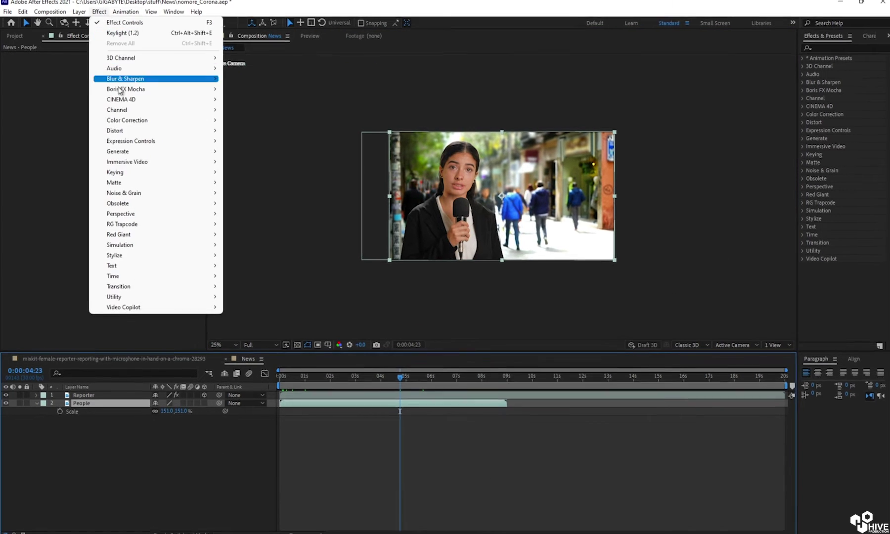
pyautogui.moveTo(193, 120)
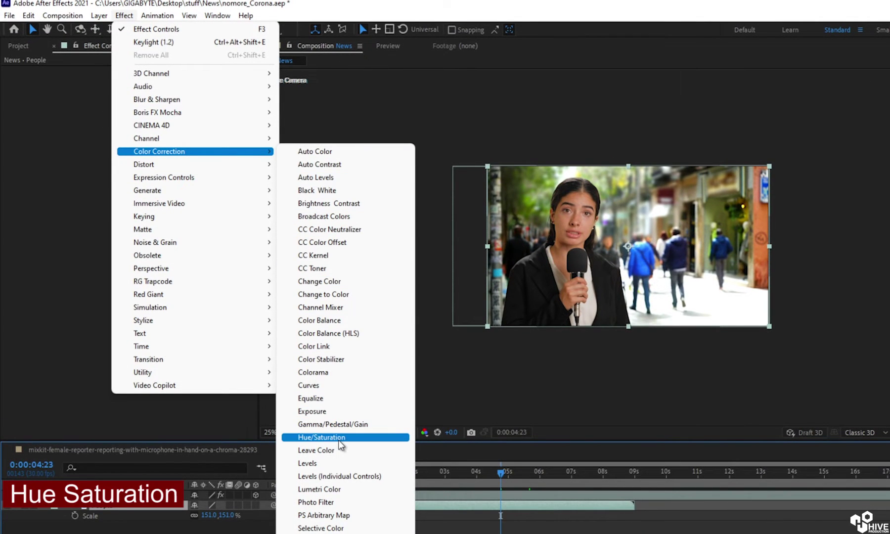
pyautogui.click(341, 437)
pyautogui.moveTo(104, 177); pyautogui.dragTo(90, 178)
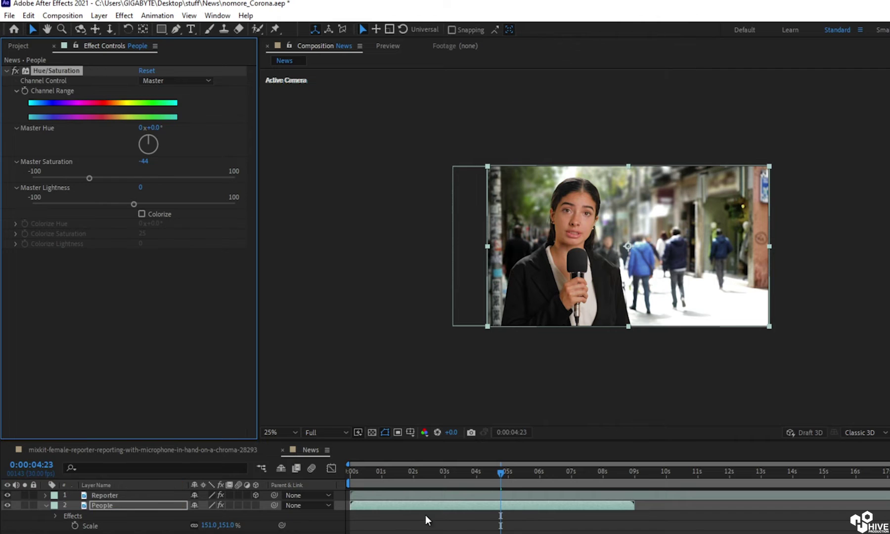
pyautogui.click(401, 511)
# Step: Apply Gaussian Blur to the People layer with Blurriness 11.3
pyautogui.click(124, 15)
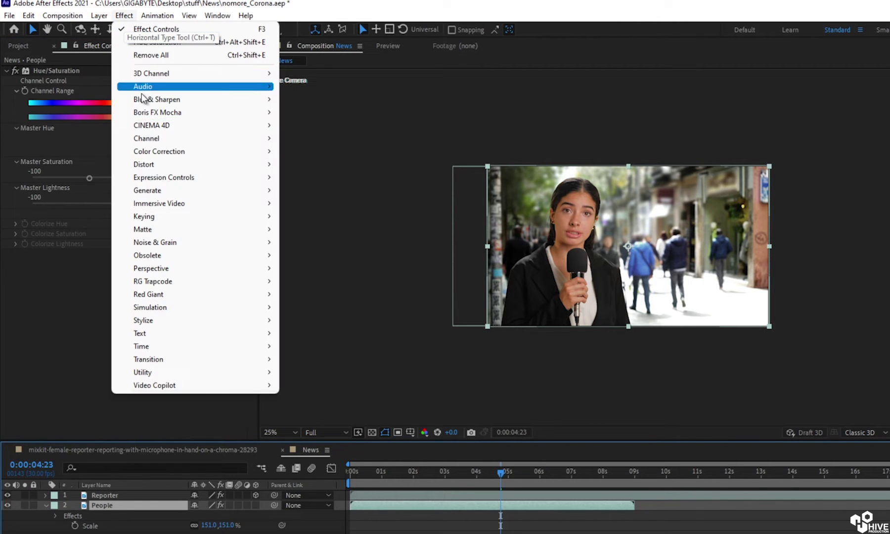
pyautogui.moveTo(149, 102)
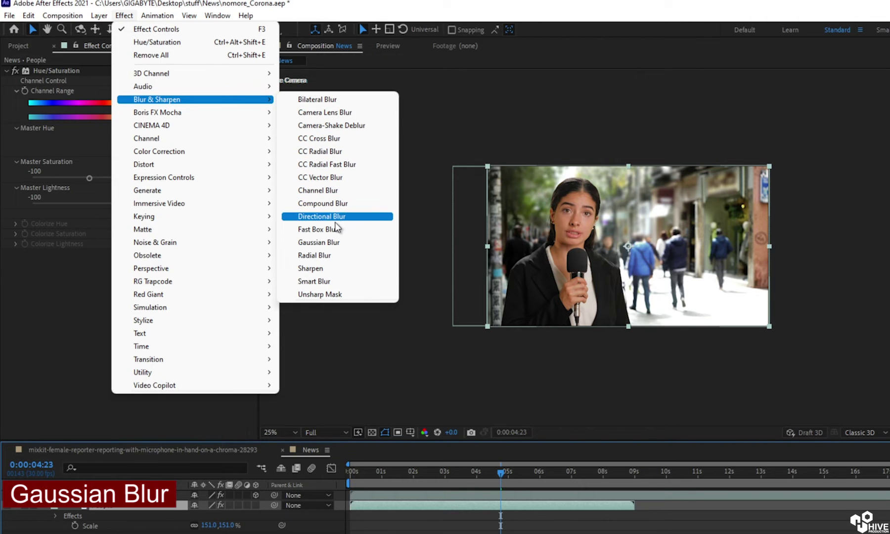
pyautogui.click(334, 243)
pyautogui.press('.')
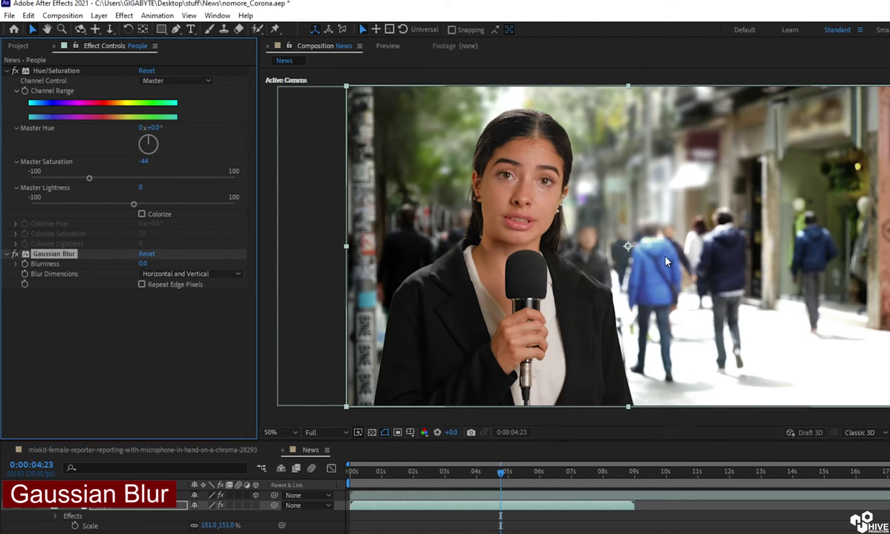
pyautogui.moveTo(142, 266); pyautogui.dragTo(212, 270)
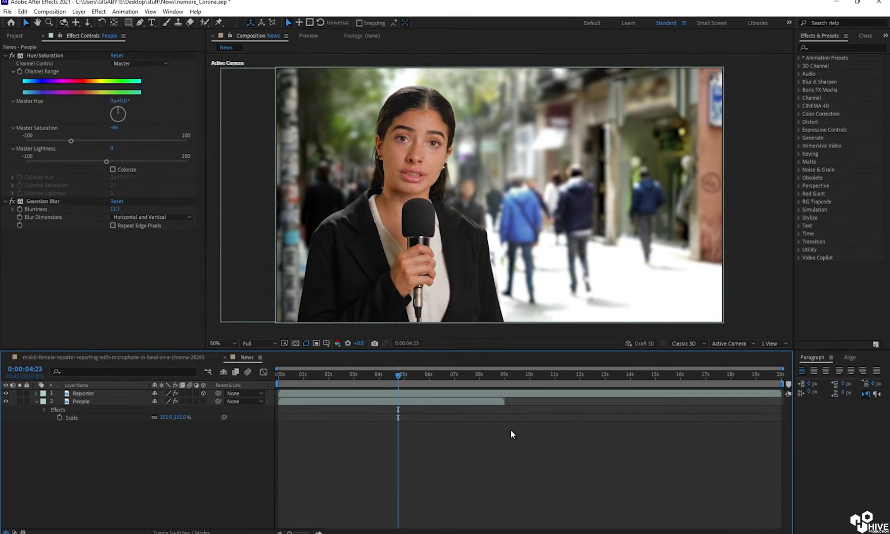
pyautogui.moveTo(400, 378); pyautogui.dragTo(381, 378)
pyautogui.click(36, 402)
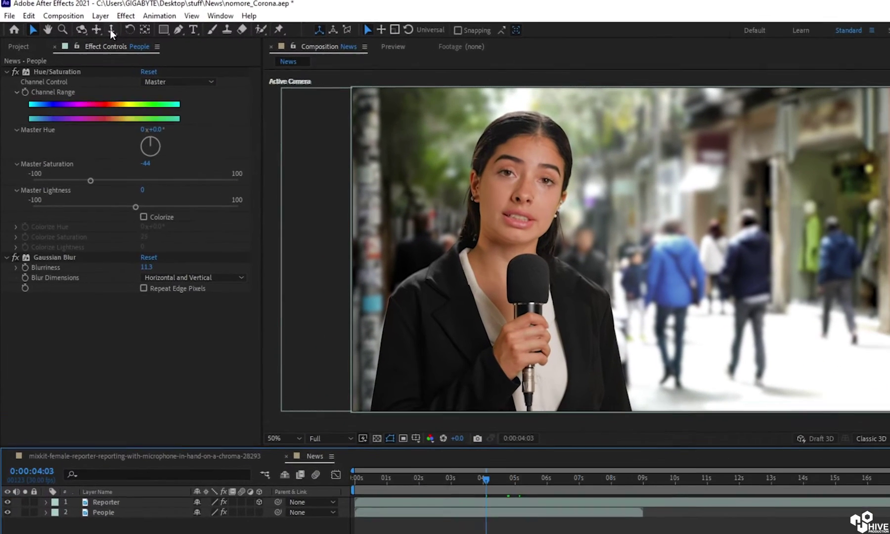
# Step: Create a new white solid layer named Header
pyautogui.click(79, 11)
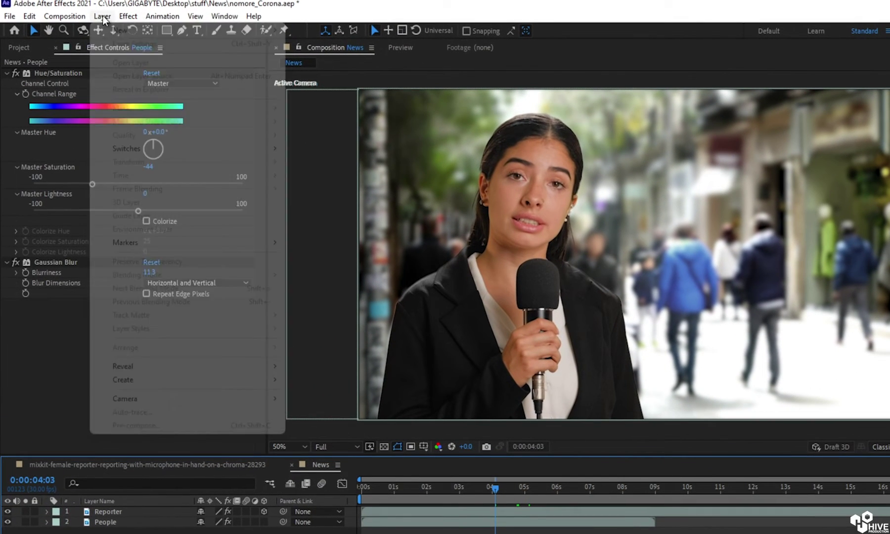
pyautogui.moveTo(83, 23)
pyautogui.click(349, 46)
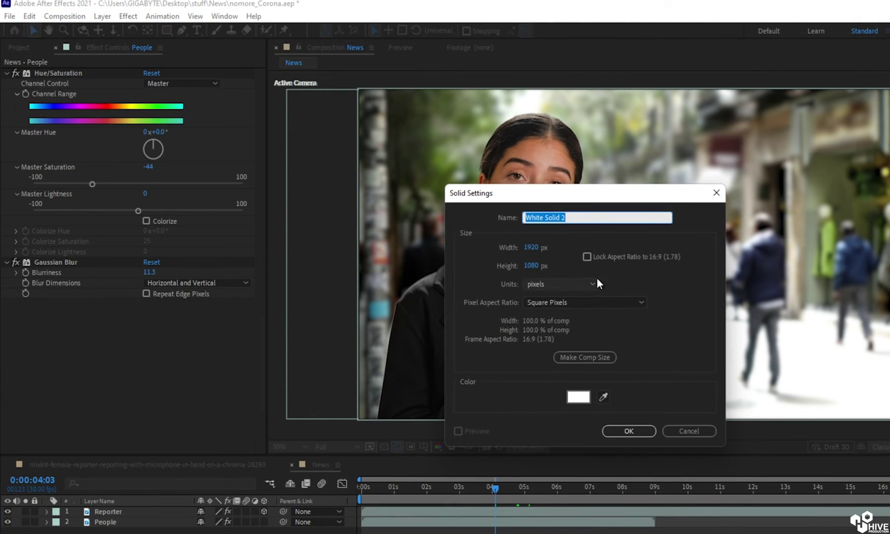
pyautogui.write('Header')
pyautogui.press('Return')
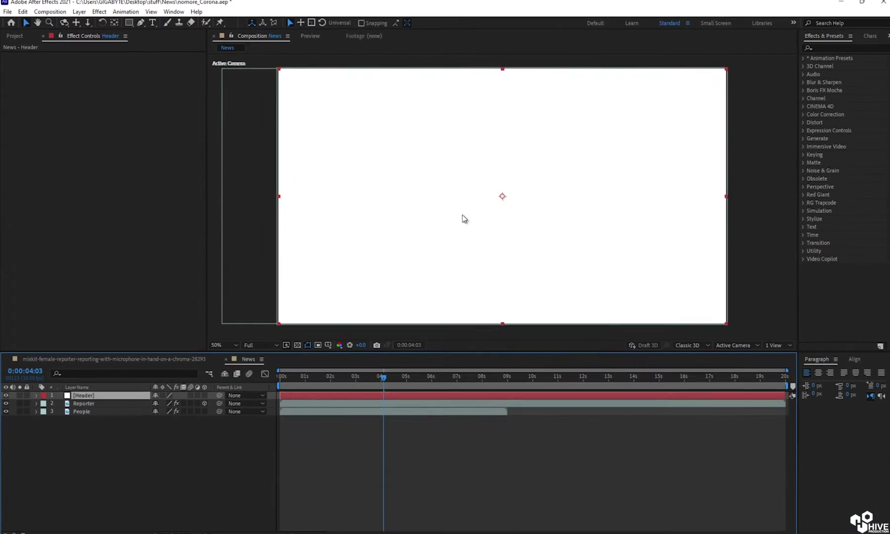
# Step: Resize the Header solid into a thin strip across the top of the frame
pyautogui.moveTo(500, 70)
pyautogui.mouseDown()
pyautogui.moveTo(515, 189)
pyautogui.moveTo(512, 75)
pyautogui.mouseUp()
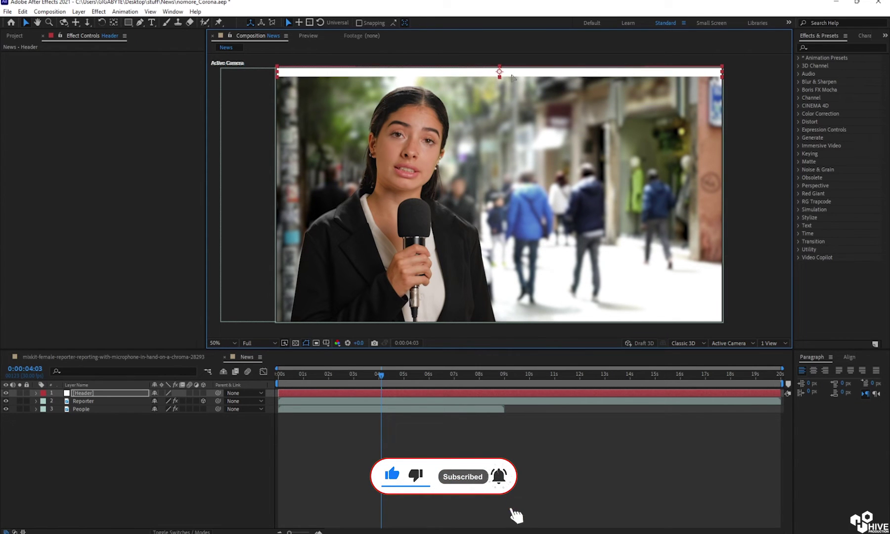
pyautogui.hotkey('ctrl', 'shift', 'a')
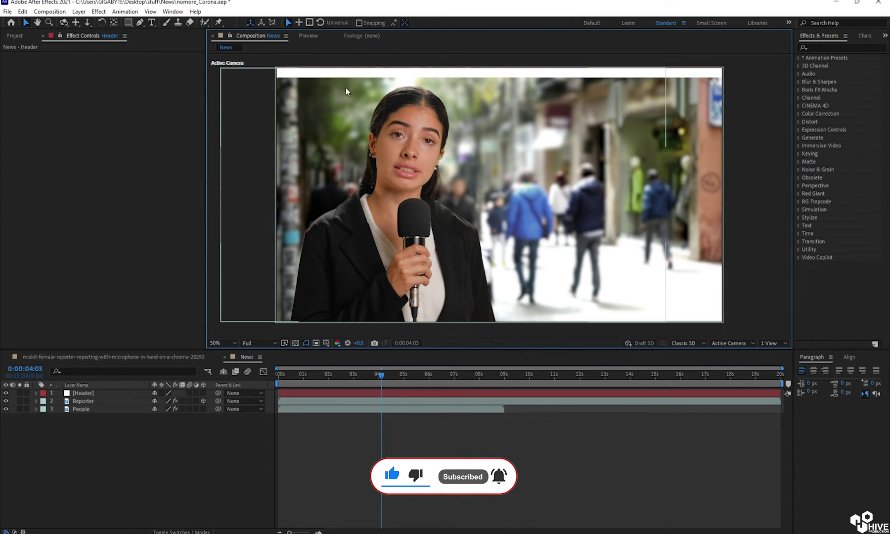
pyautogui.click(339, 73)
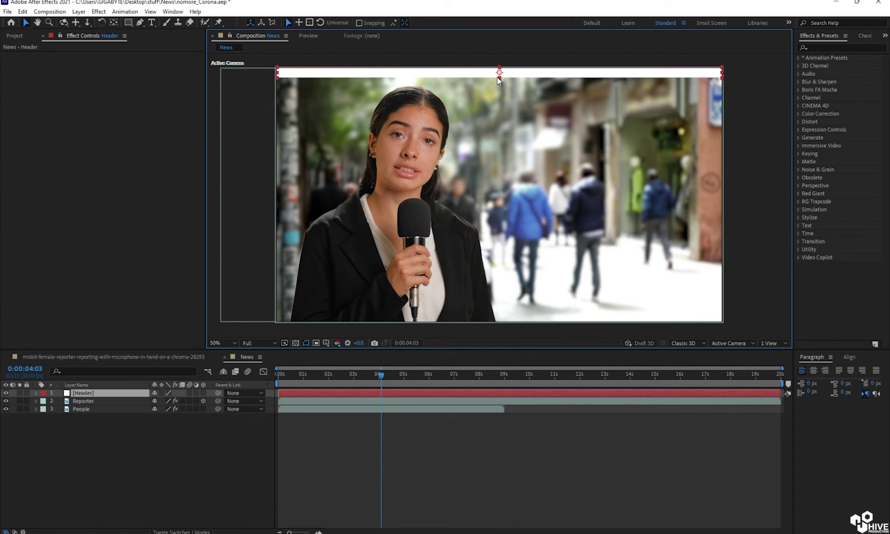
pyautogui.press('Return')
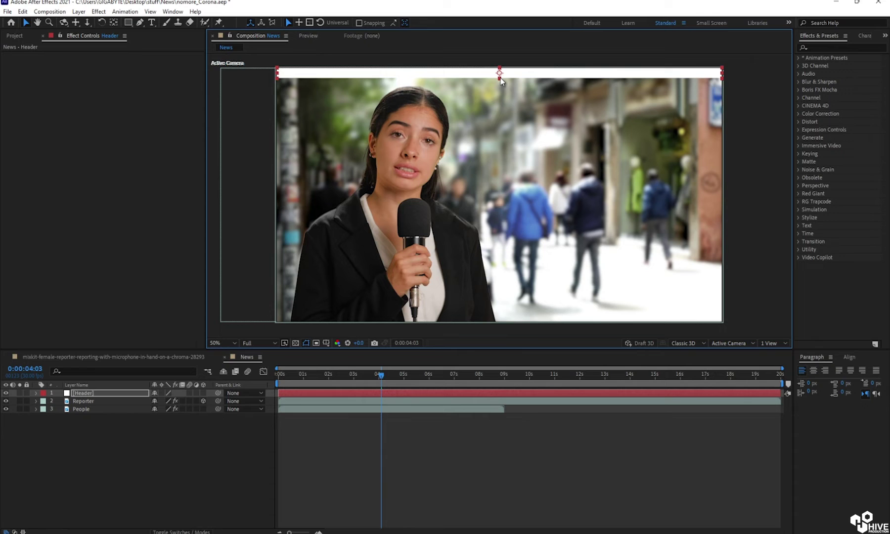
pyautogui.moveTo(500, 77); pyautogui.dragTo(500, 80)
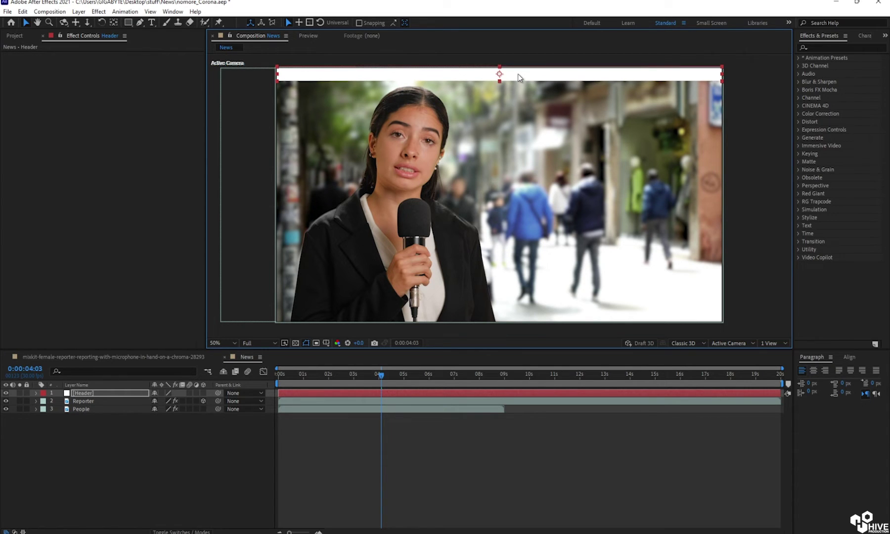
pyautogui.moveTo(500, 79); pyautogui.dragTo(500, 78)
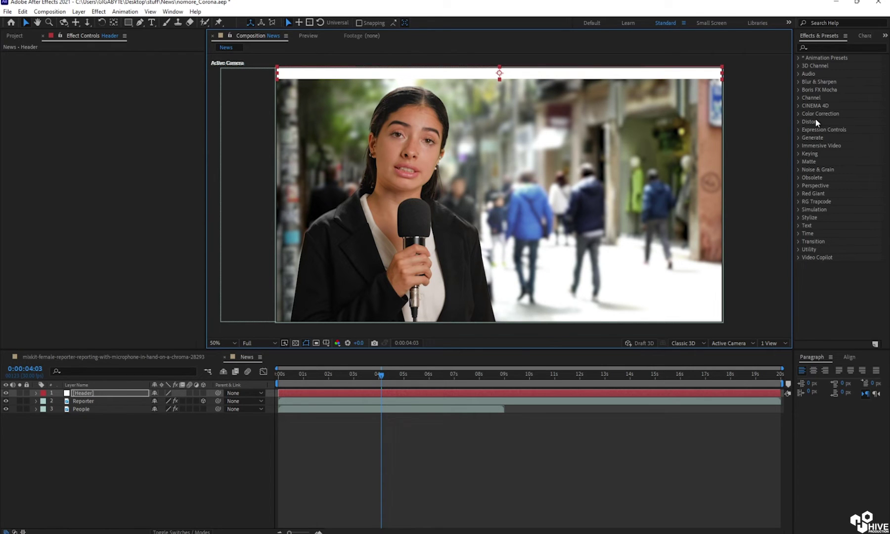
pyautogui.click(739, 141)
pyautogui.click(284, 74)
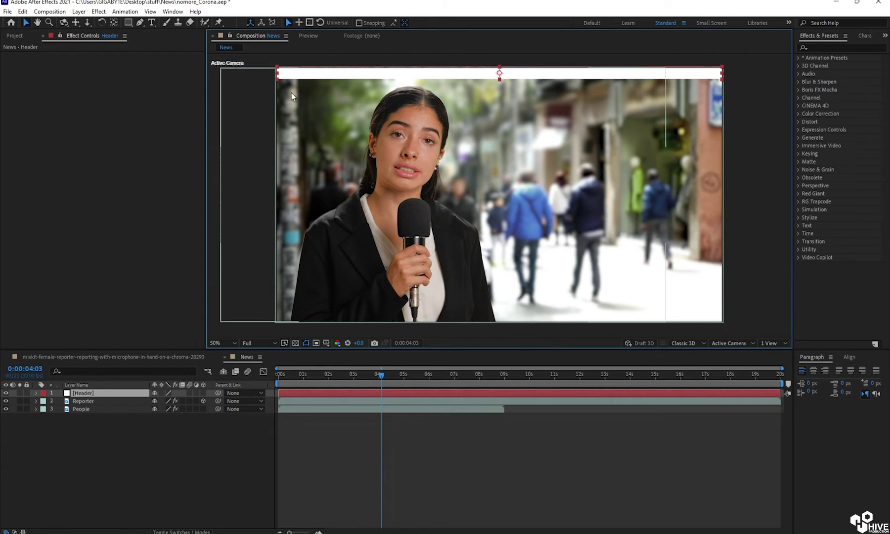
# Step: Duplicate the Header bar and move the thinner copy to the frame's bottom edge
pyautogui.click(84, 394)
pyautogui.hotkey('ctrl', 'd')
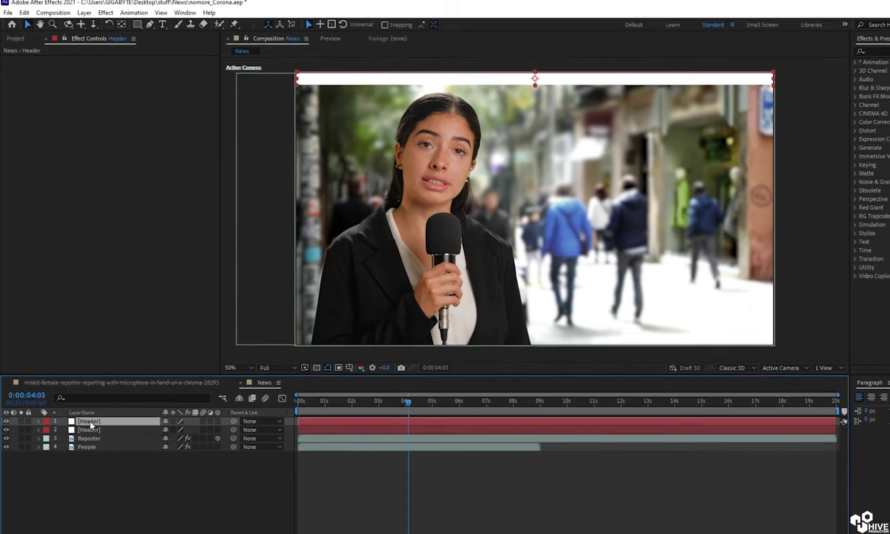
pyautogui.hotkey('ctrl', 'z')
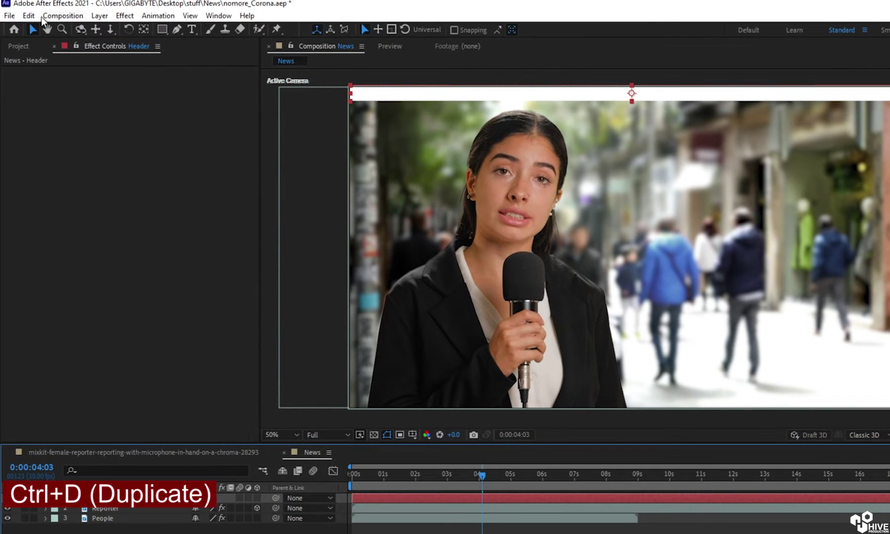
pyautogui.click(23, 12)
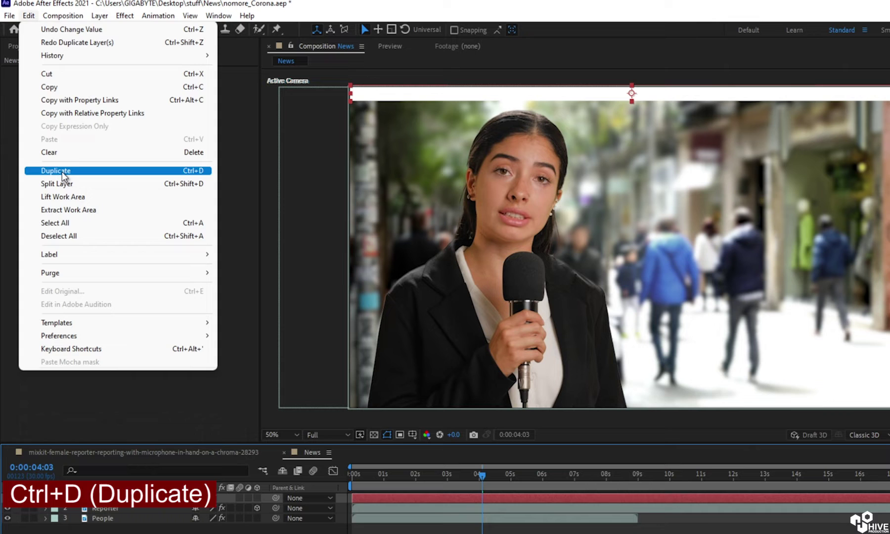
pyautogui.click(61, 170)
pyautogui.moveTo(570, 93); pyautogui.dragTo(572, 399)
pyautogui.scroll(2, 639, 341)
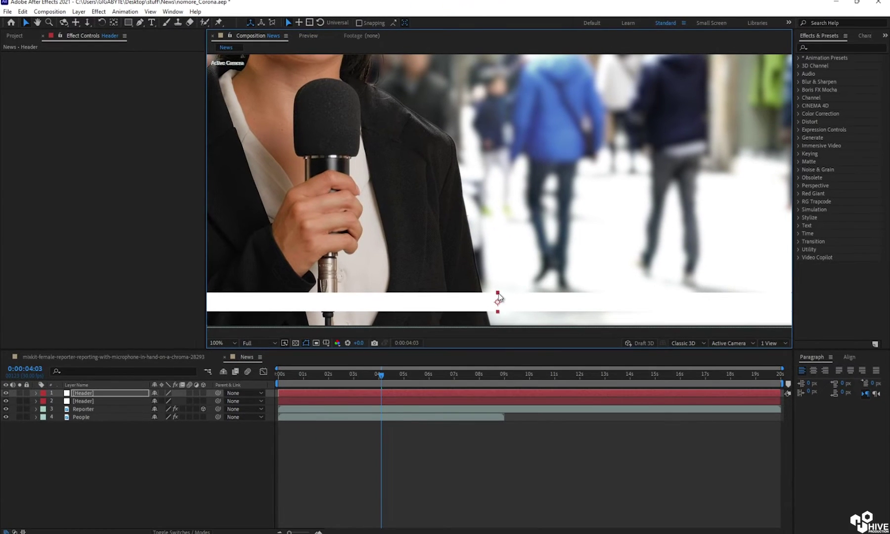
pyautogui.moveTo(632, 371); pyautogui.dragTo(634, 377)
pyautogui.moveTo(499, 300); pyautogui.dragTo(519, 232)
pyautogui.click(481, 259)
pyautogui.scroll(-2, 459, 245)
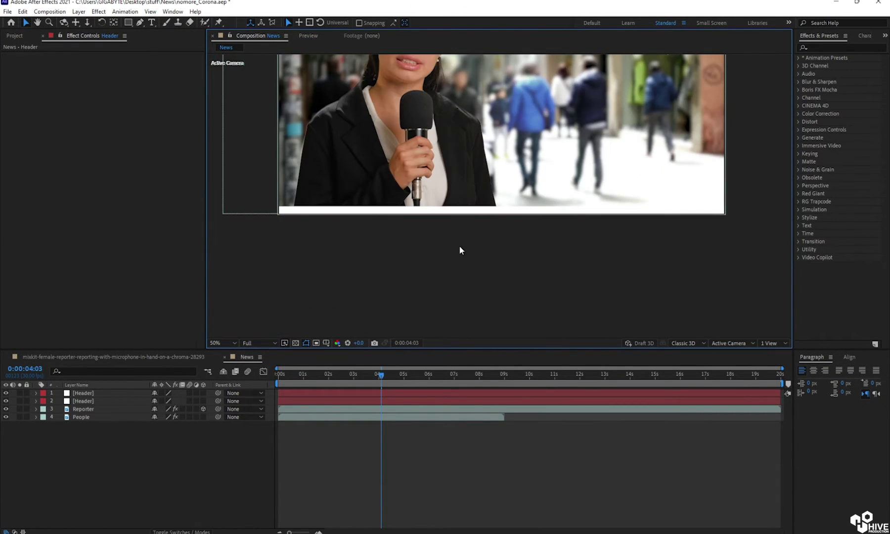
pyautogui.moveTo(417, 212); pyautogui.dragTo(423, 252)
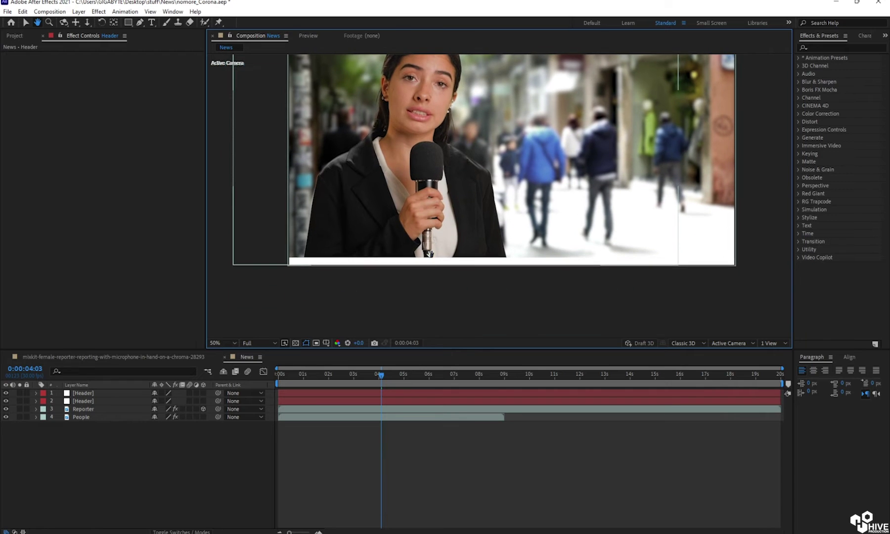
# Step: Rename the upper Header layer to downlayer
pyautogui.click(90, 393)
pyautogui.press('Return')
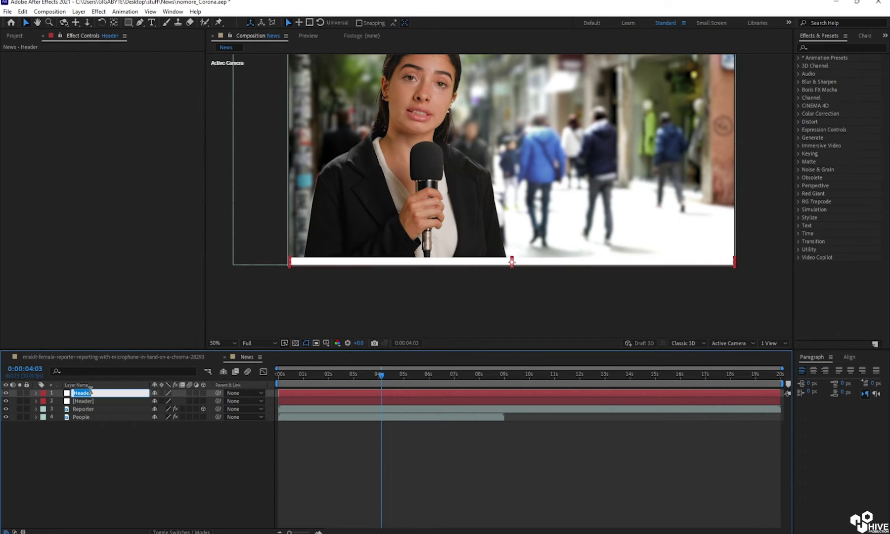
pyautogui.write('He')
pyautogui.press('Return')
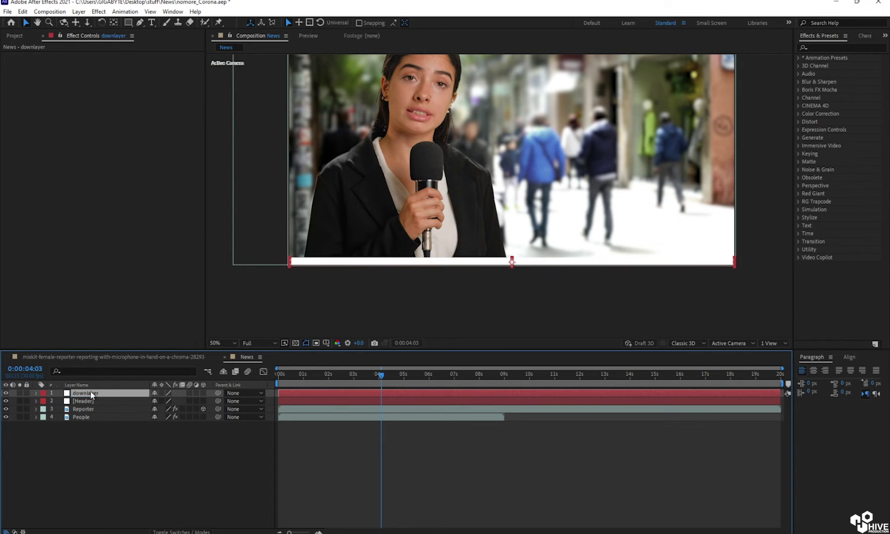
# Step: Change the downlayer solid's colour to light grey #C2C2C2 via Solid Settings
pyautogui.click(79, 12)
pyautogui.click(99, 35)
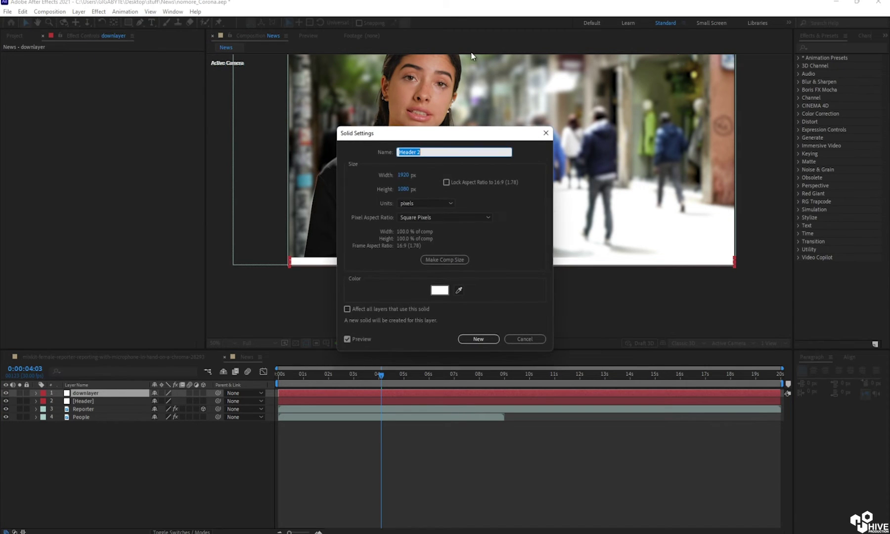
pyautogui.click(439, 290)
pyautogui.moveTo(100, 197); pyautogui.dragTo(81, 174)
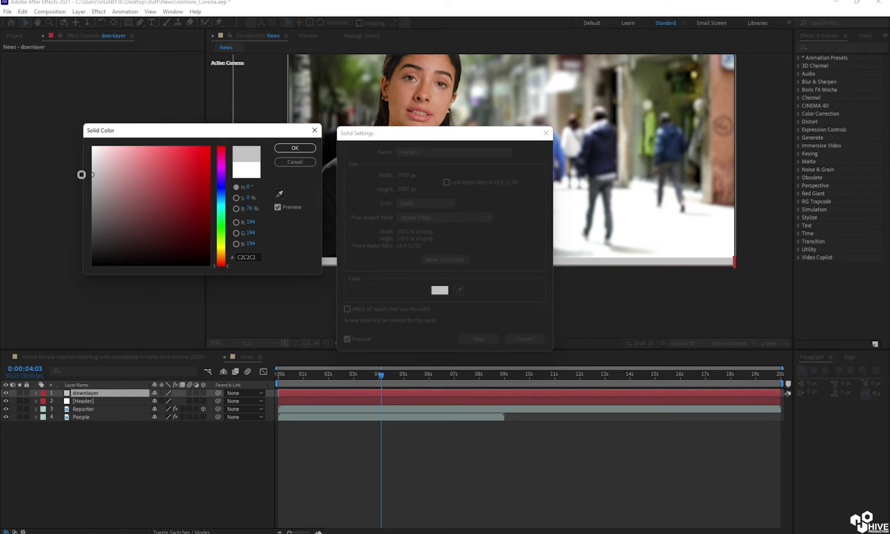
pyautogui.click(295, 148)
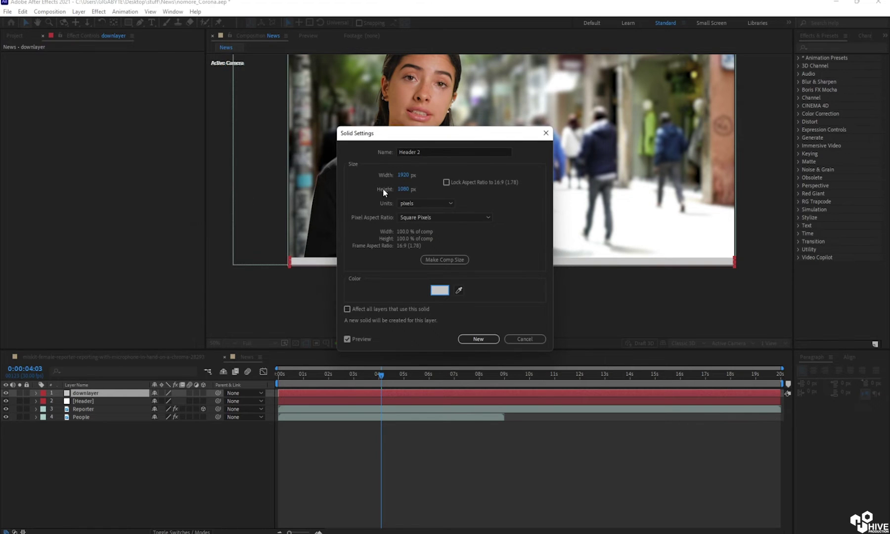
pyautogui.click(477, 339)
pyautogui.click(448, 292)
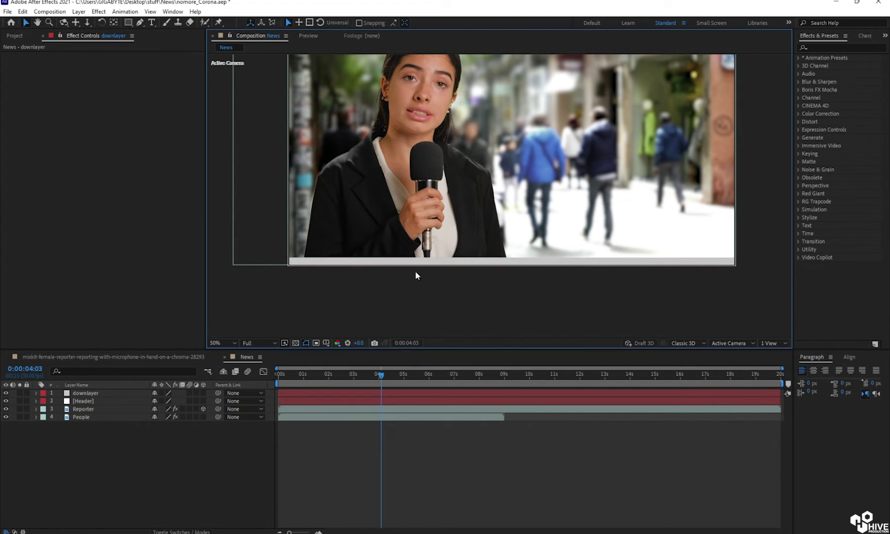
pyautogui.moveTo(345, 118); pyautogui.dragTo(330, 167)
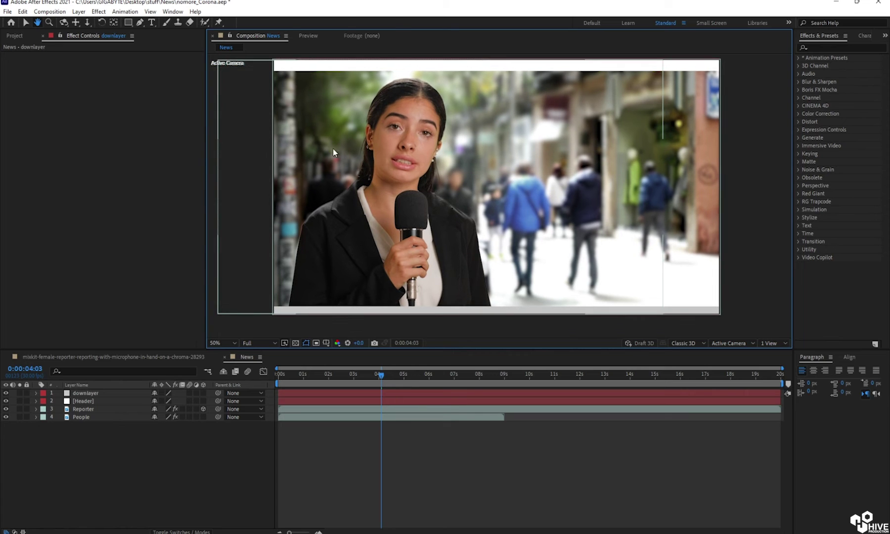
# Step: Add Lgogo.jpg from the Project panel to the composition as the top layer
pyautogui.click(15, 36)
pyautogui.click(55, 248)
pyautogui.click(41, 166)
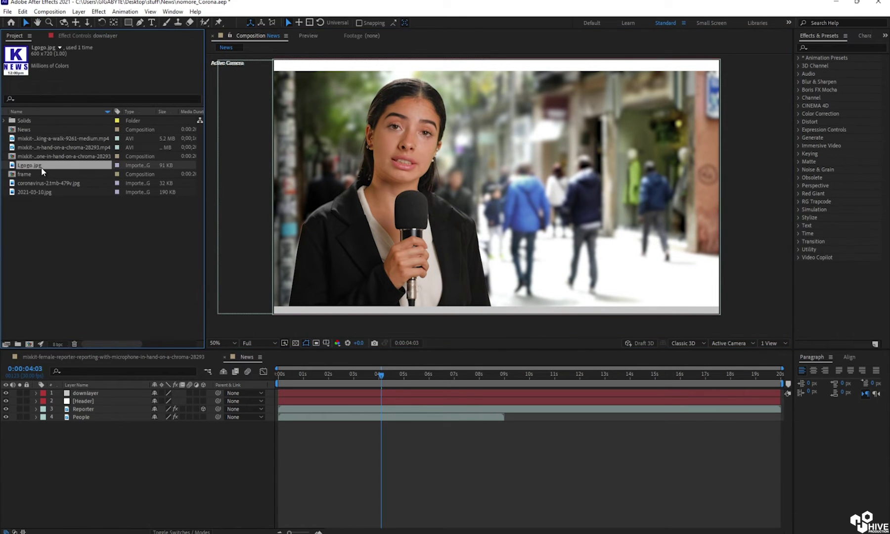
pyautogui.moveTo(29, 165); pyautogui.dragTo(89, 392)
# Step: Scale the logo to 23% and move it to the bottom-right corner
pyautogui.press('s')
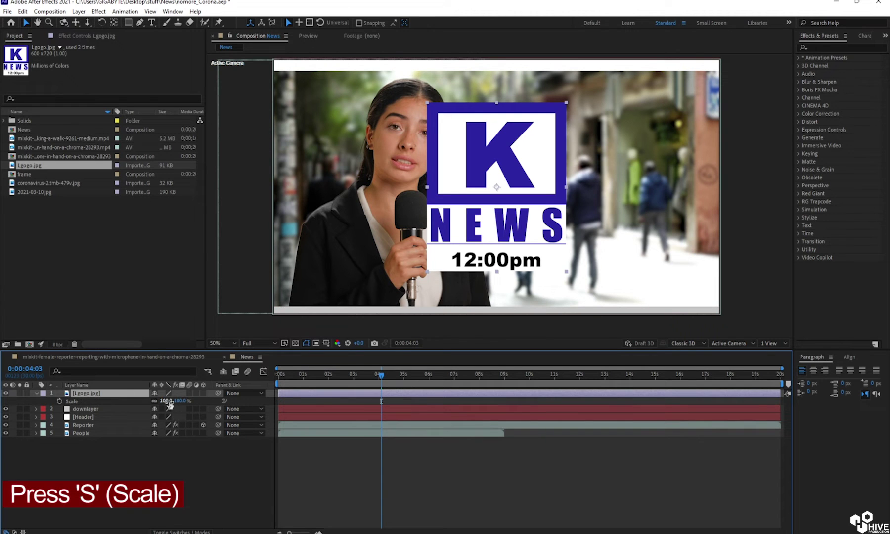
pyautogui.moveTo(169, 404); pyautogui.dragTo(140, 406)
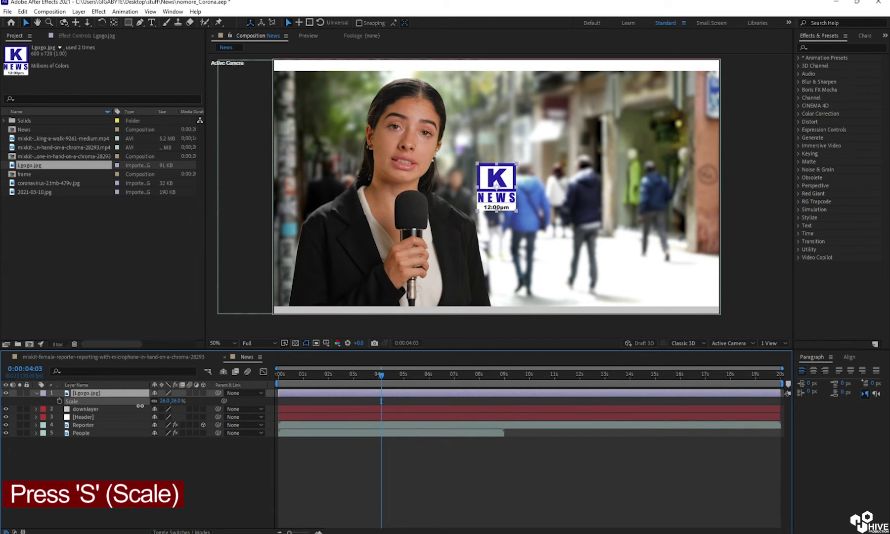
pyautogui.moveTo(506, 197); pyautogui.dragTo(706, 298)
pyautogui.scroll(2, 716, 305)
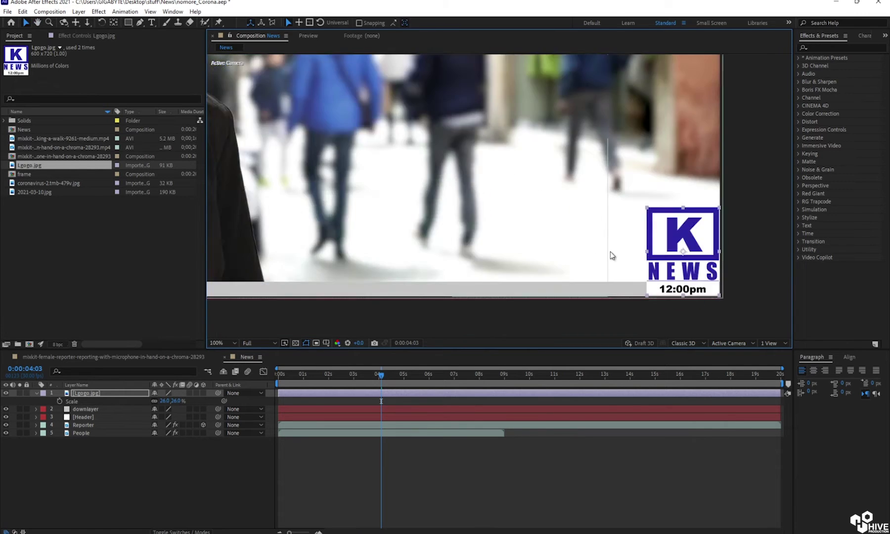
pyautogui.scroll(2, 612, 256)
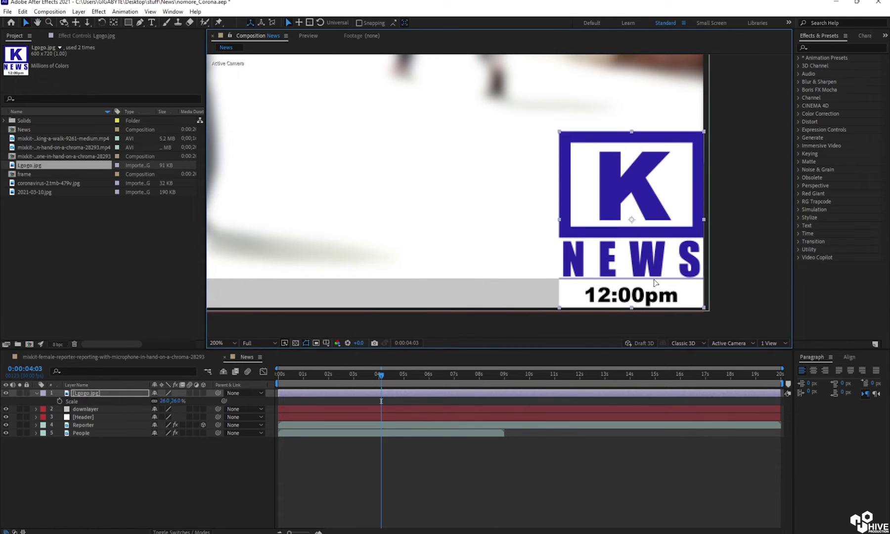
pyautogui.click(165, 401)
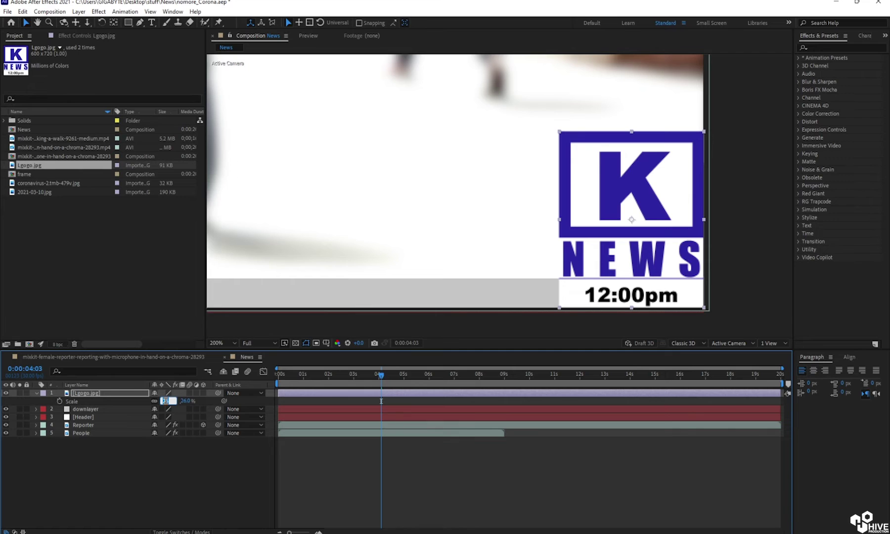
pyautogui.write('20')
pyautogui.press('Return')
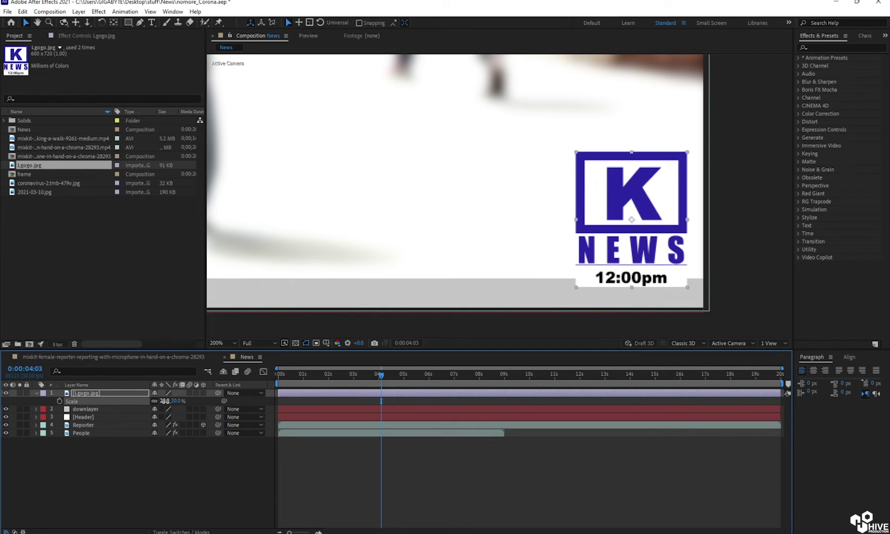
pyautogui.click(164, 401)
pyautogui.write('23')
pyautogui.press('Return')
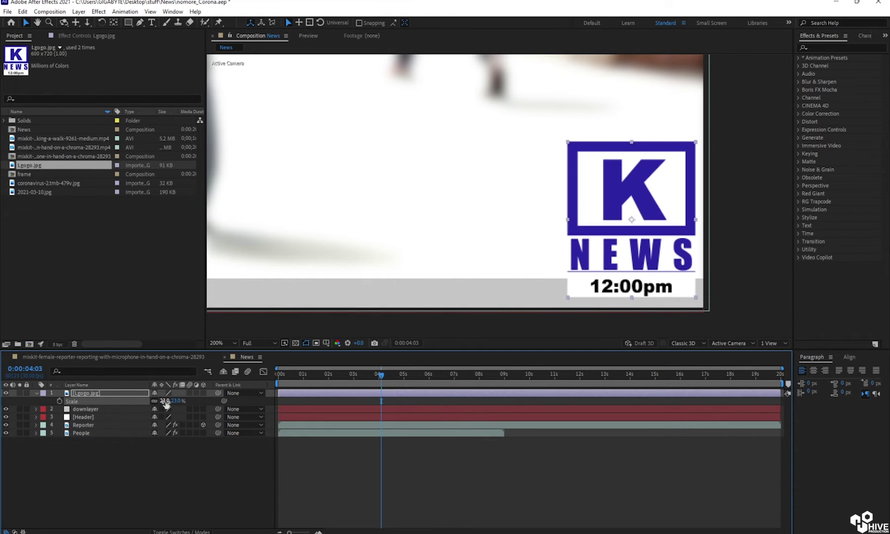
# Step: Nudge the K NEWS logo into the corner and recentre the zoomed-out composition
pyautogui.moveTo(671, 280); pyautogui.dragTo(678, 290)
pyautogui.click(736, 307)
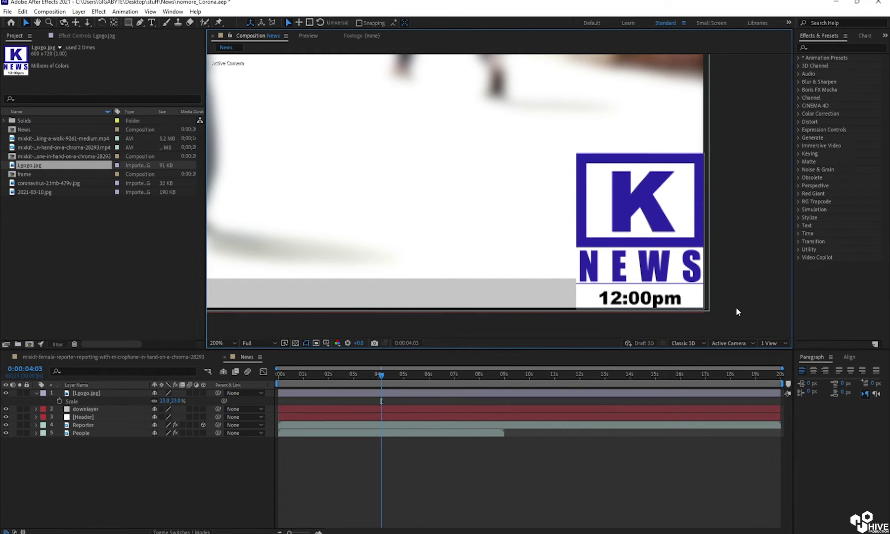
pyautogui.scroll(-2, 598, 269)
pyautogui.click(584, 230)
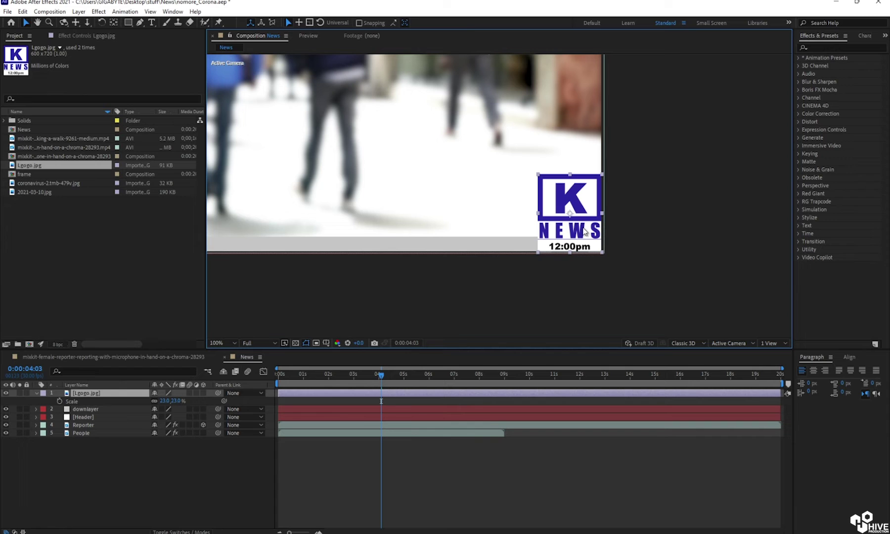
pyautogui.press('Up')
pyautogui.press('Up')
pyautogui.press('Up')
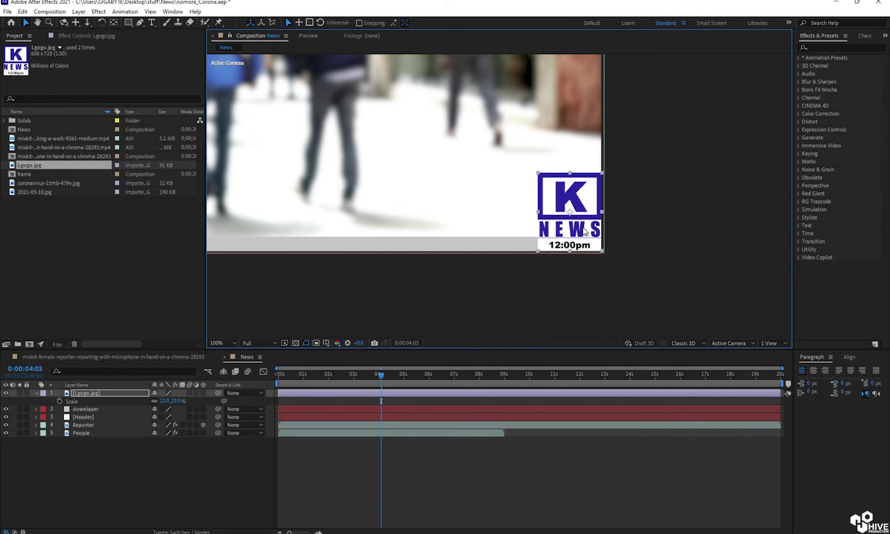
pyautogui.click(604, 241)
pyautogui.press(',')
pyautogui.press(',')
pyautogui.press('h')
pyautogui.moveTo(460, 244); pyautogui.dragTo(600, 336)
# Step: Select the Header layer and search Effects & Presets for 'ramp' to reveal Gradient Ramp
pyautogui.press('v')
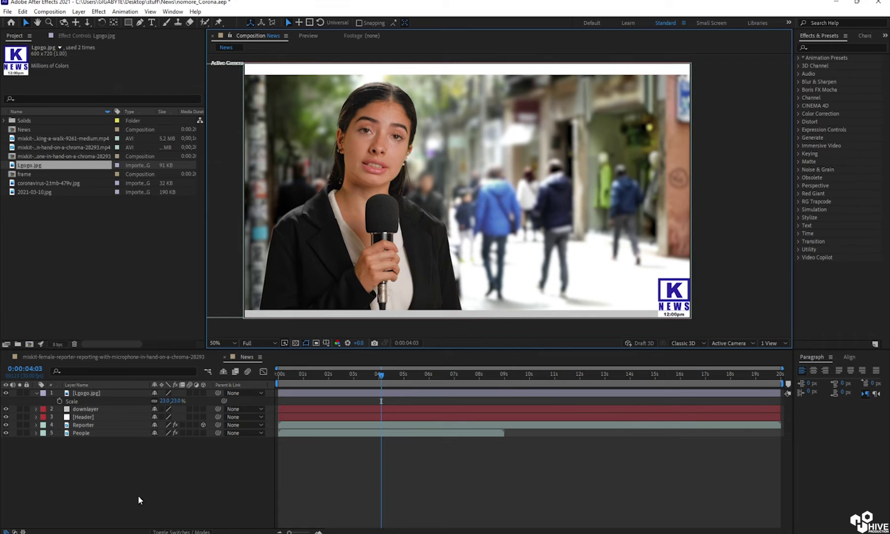
pyautogui.click(36, 393)
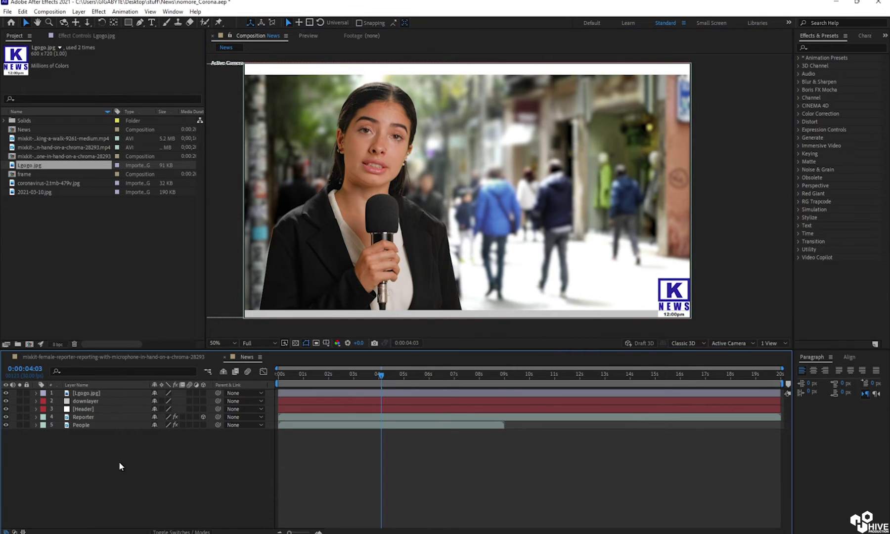
pyautogui.click(88, 409)
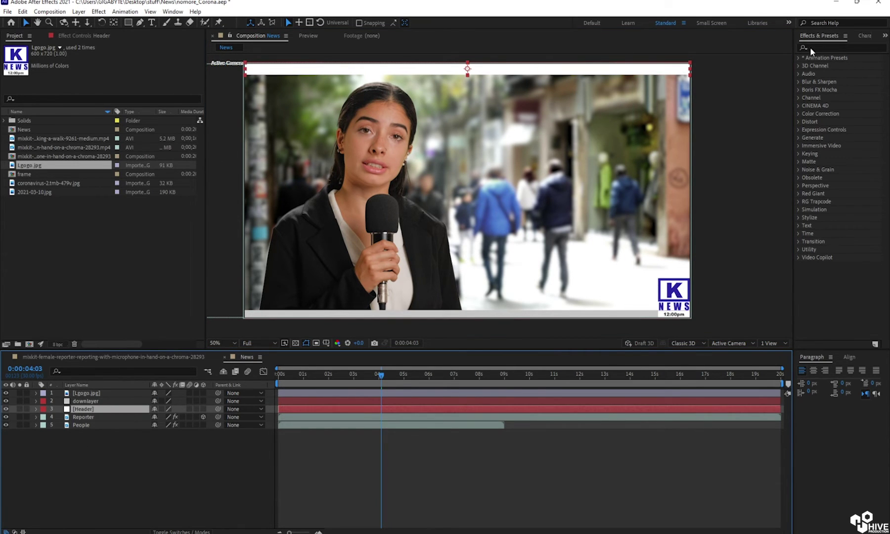
pyautogui.click(99, 11)
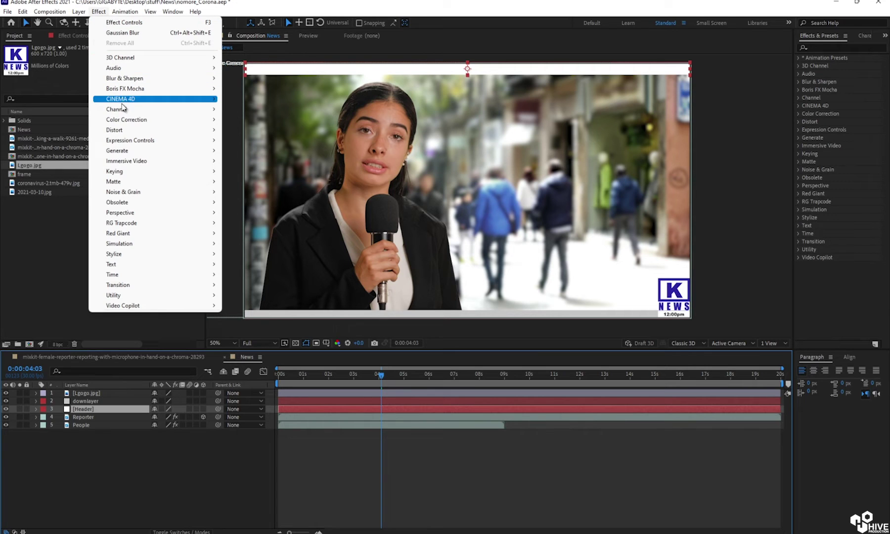
pyautogui.moveTo(123, 150)
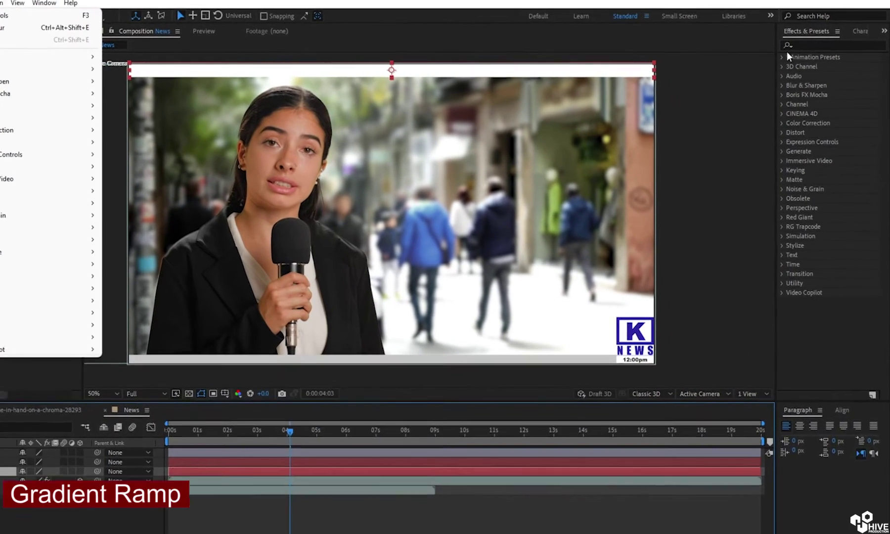
pyautogui.click(818, 48)
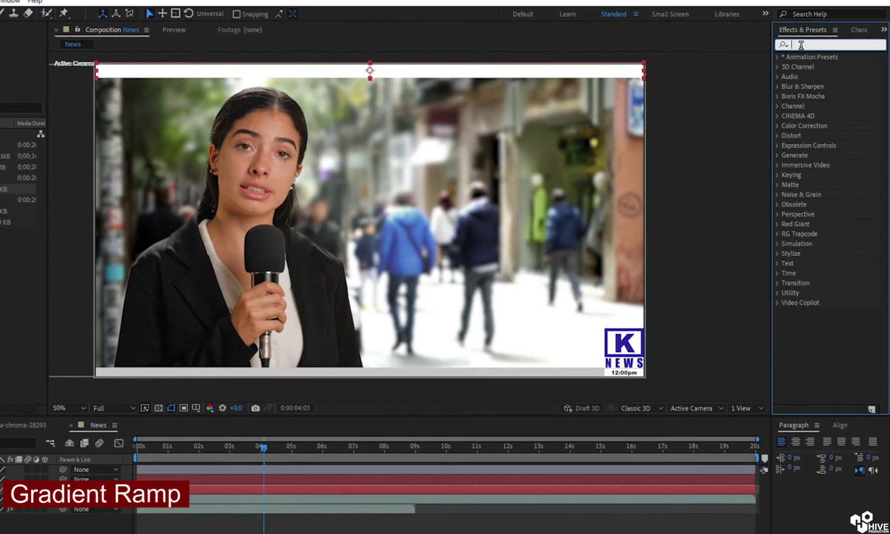
pyautogui.write('ramp')
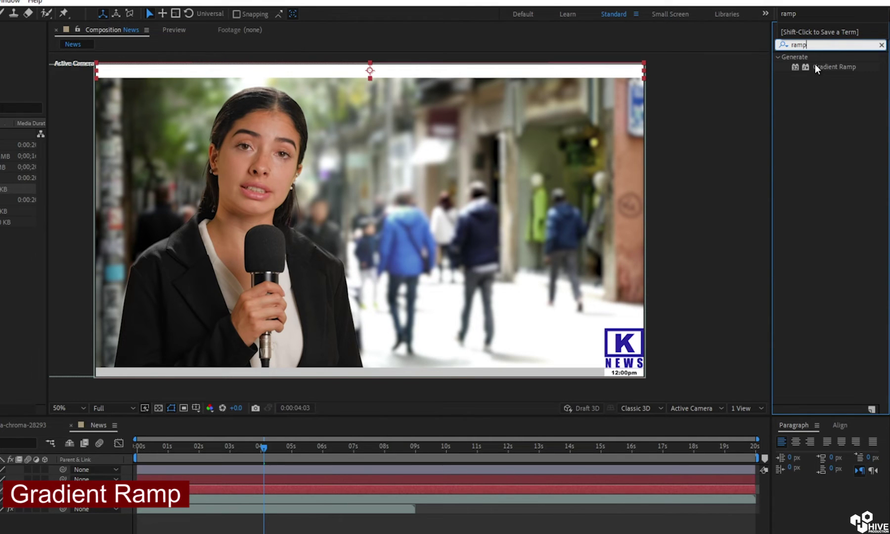
# Step: Apply Gradient Ramp to the Header, sampling the logo's blue and lightening the end colour to violet
pyautogui.click(840, 67)
pyautogui.moveTo(838, 66); pyautogui.dragTo(271, 489)
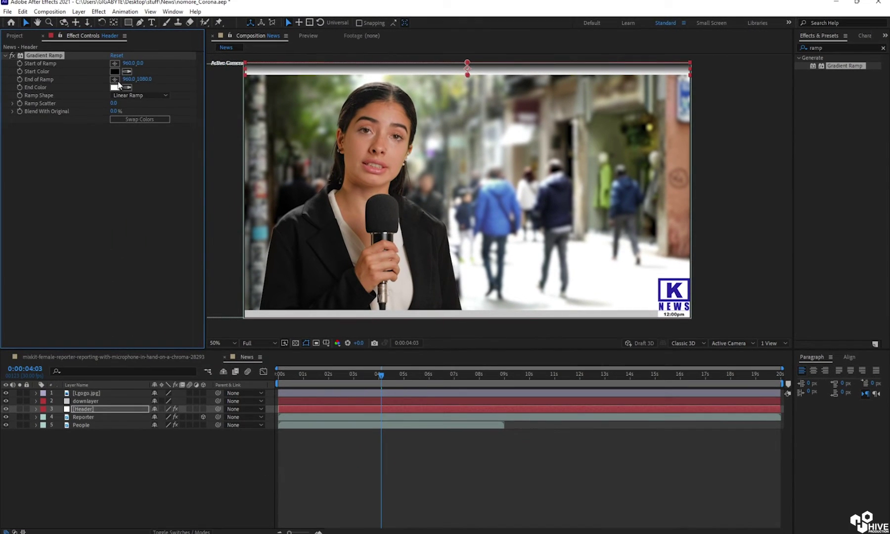
pyautogui.click(127, 71)
pyautogui.click(672, 291)
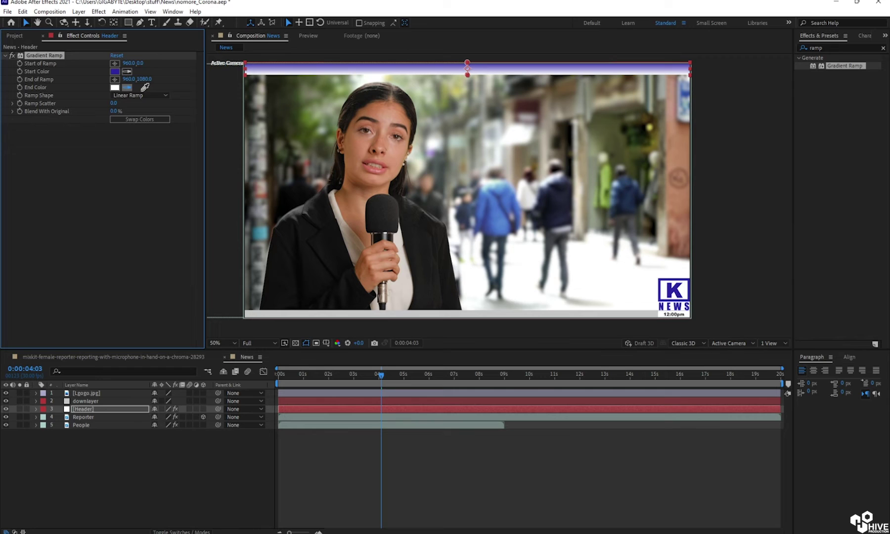
pyautogui.click(678, 287)
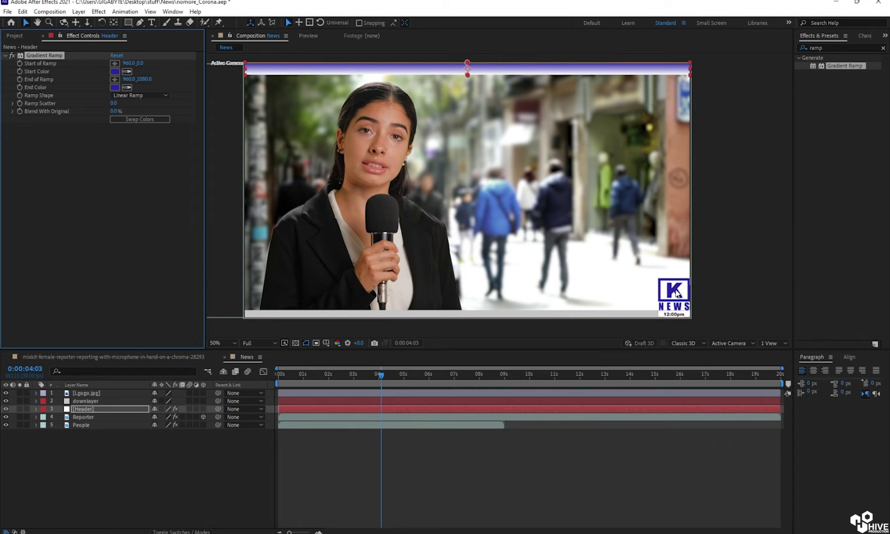
pyautogui.click(115, 87)
pyautogui.click(158, 158)
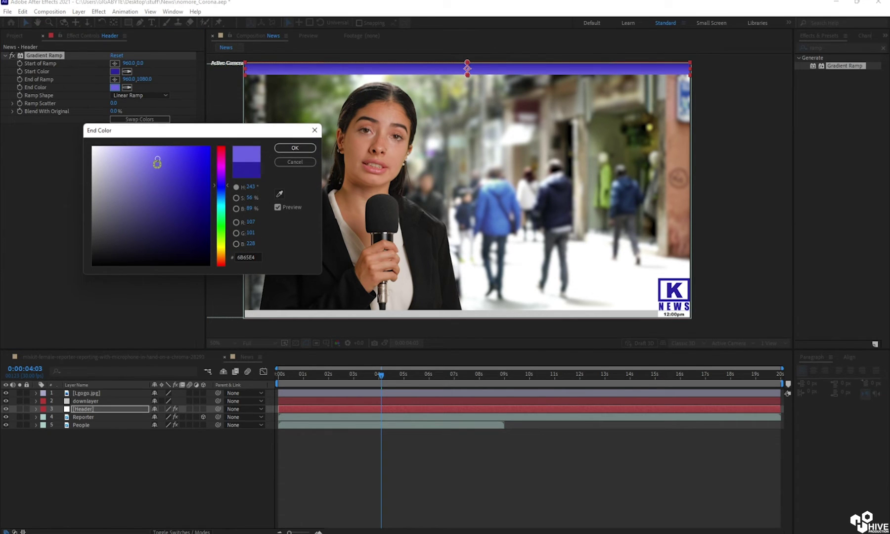
pyautogui.click(294, 148)
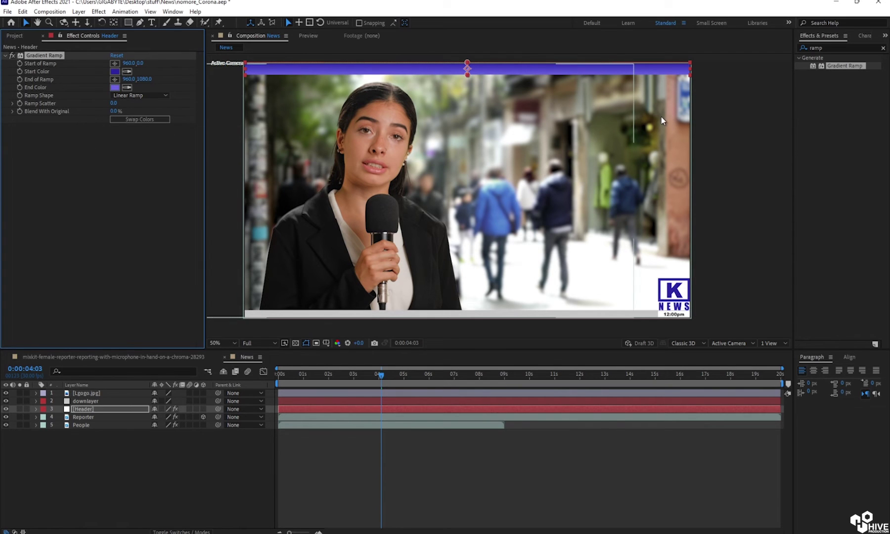
# Step: Select the purple header bar to prepare copying it
pyautogui.click(723, 130)
pyautogui.click(416, 67)
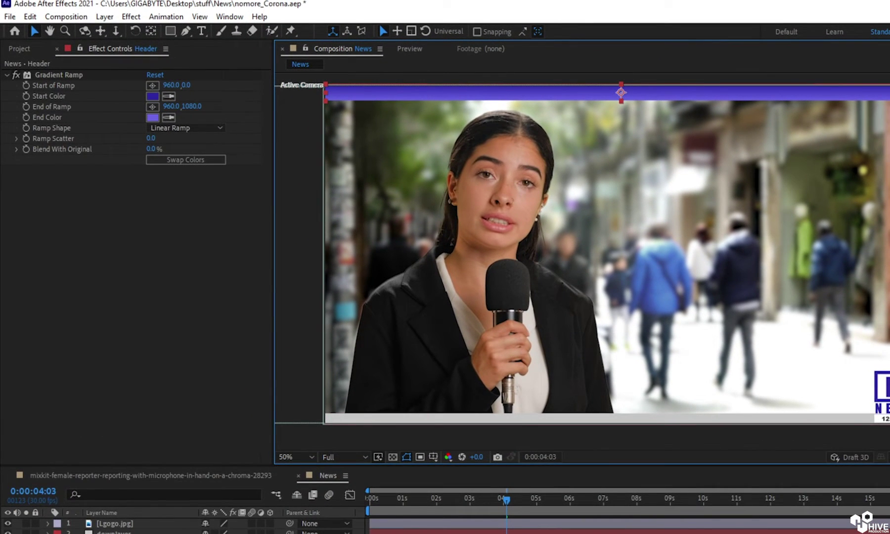
pyautogui.click(30, 16)
# Step: Duplicate the purple header bar and move the copy to the bottom of the frame
pyautogui.click(59, 179)
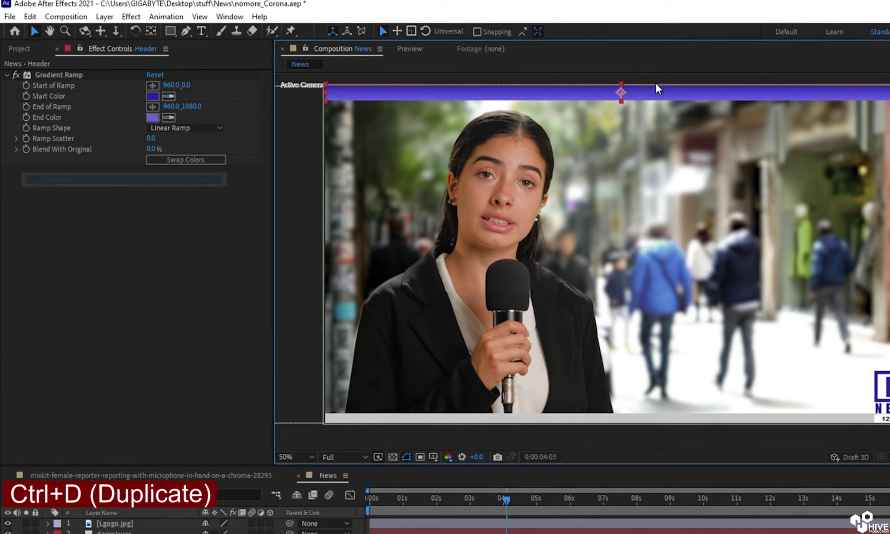
pyautogui.moveTo(581, 97); pyautogui.dragTo(568, 343)
pyautogui.moveTo(566, 382); pyautogui.dragTo(622, 395)
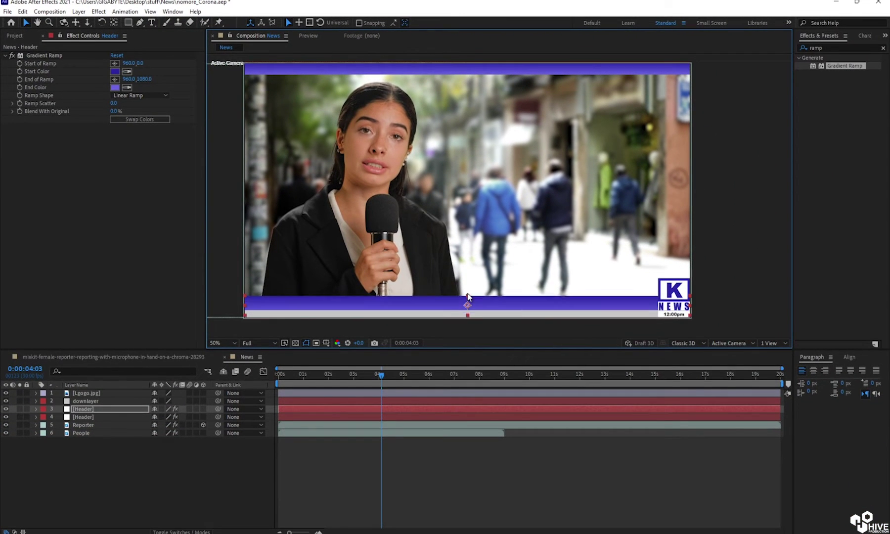
# Step: Make the bottom bar taller and fit its width to the frame, then recentre the view
pyautogui.moveTo(467, 297); pyautogui.dragTo(486, 293)
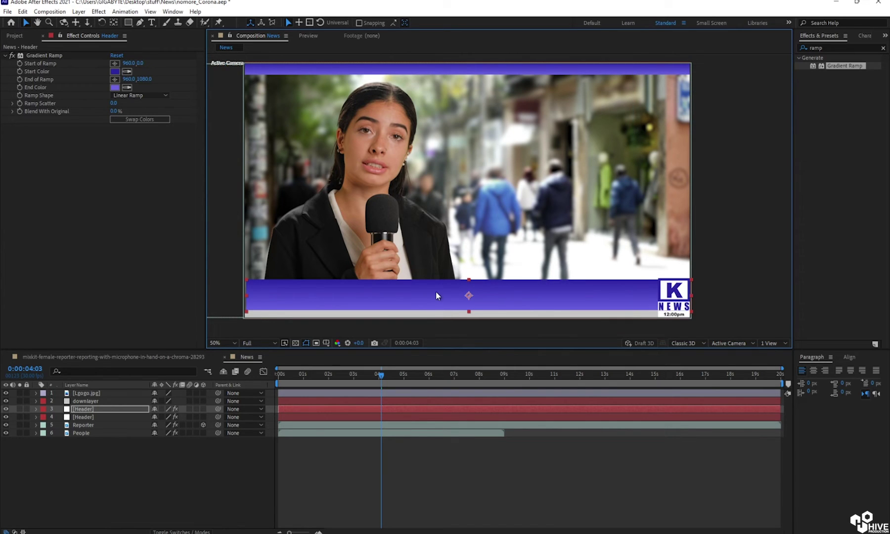
pyautogui.moveTo(247, 299); pyautogui.dragTo(244, 299)
pyautogui.moveTo(694, 300); pyautogui.dragTo(693, 299)
pyautogui.click(738, 277)
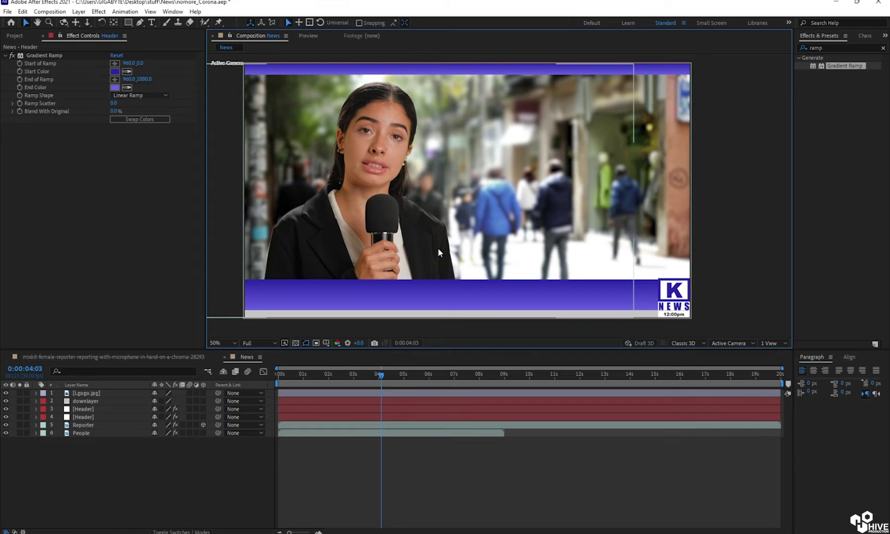
pyautogui.press('h')
pyautogui.moveTo(340, 293); pyautogui.dragTo(361, 204)
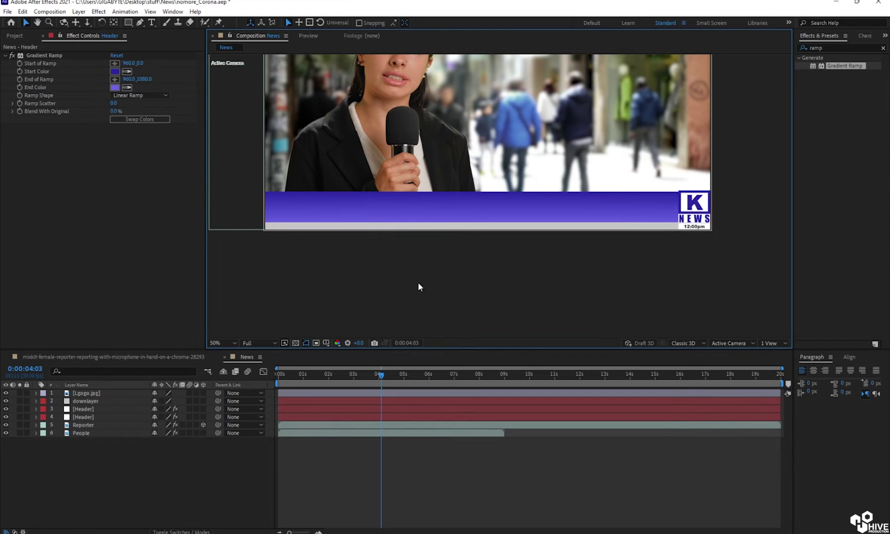
pyautogui.moveTo(447, 167); pyautogui.dragTo(443, 249)
# Step: Scale the Reporter layer to 85% and shift her up and left above the banner
pyautogui.press('v')
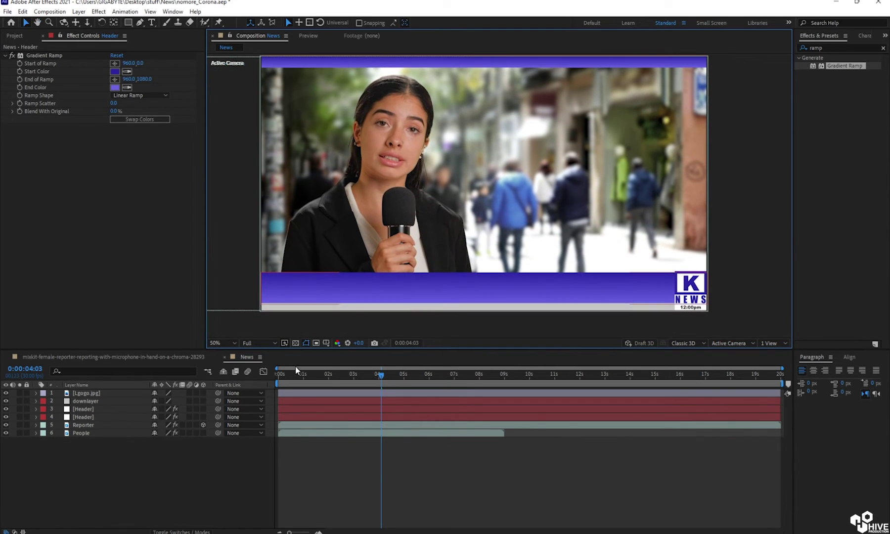
pyautogui.click(85, 425)
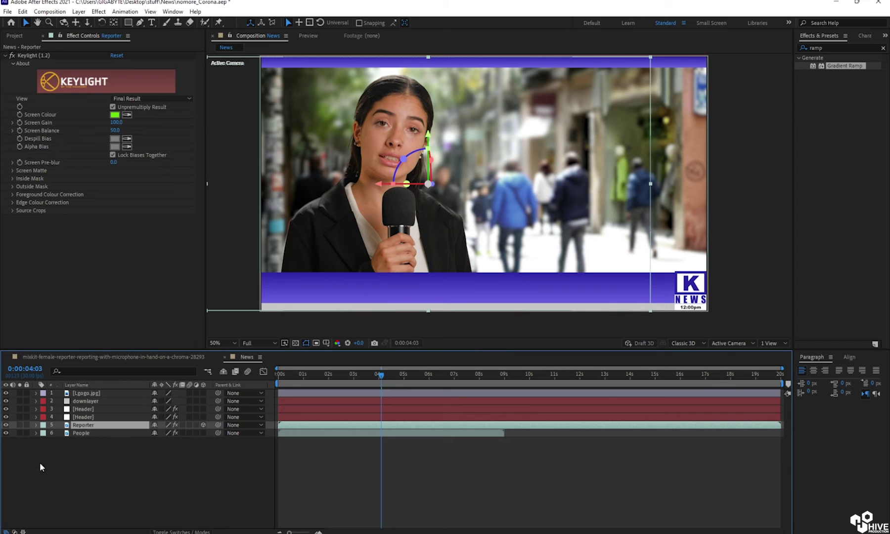
pyautogui.press('s')
pyautogui.moveTo(162, 432); pyautogui.dragTo(154, 433)
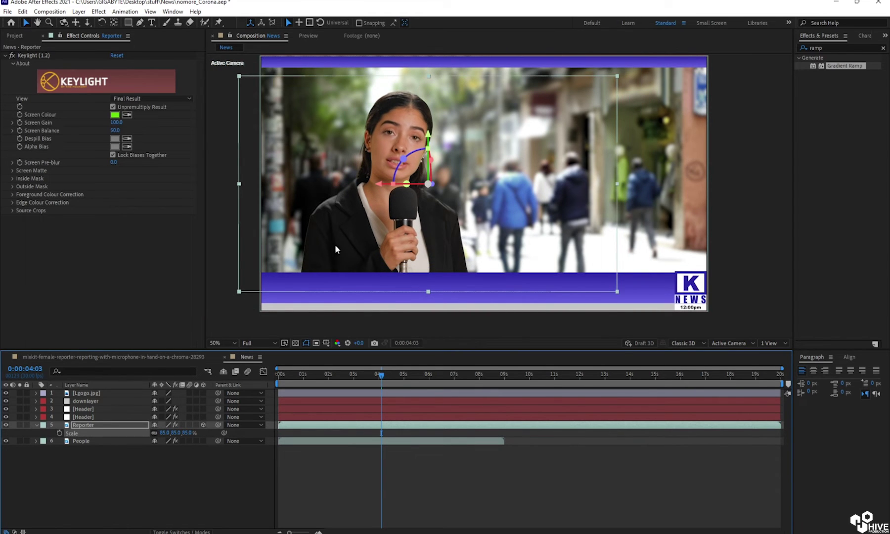
pyautogui.moveTo(339, 249); pyautogui.dragTo(321, 231)
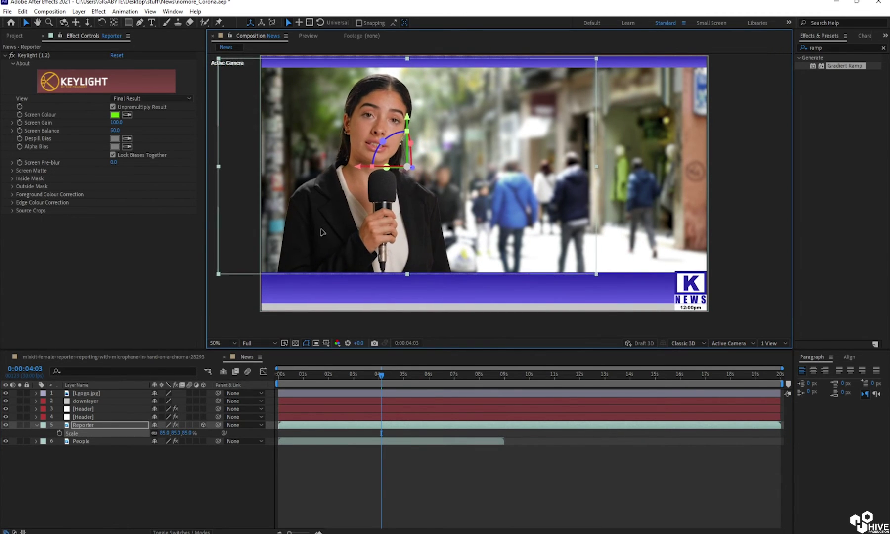
pyautogui.hotkey('ctrl', 'shift', 'a')
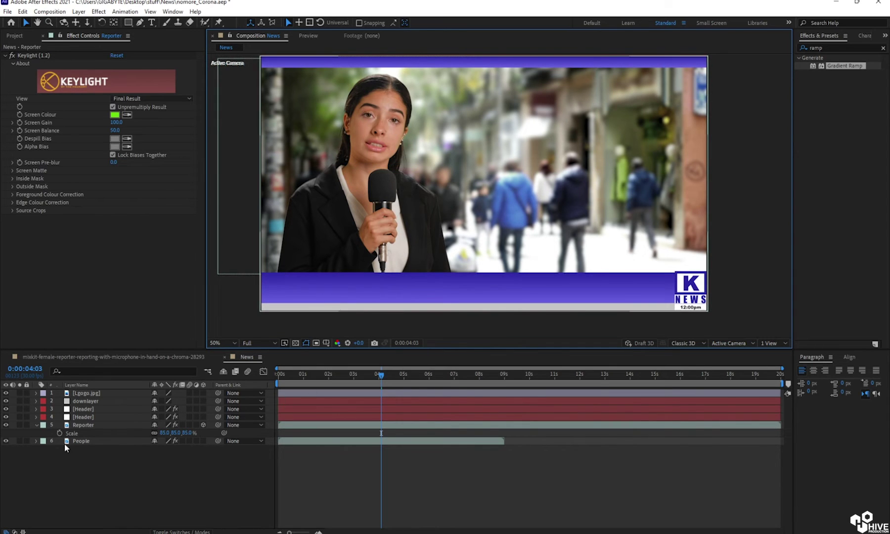
pyautogui.click(36, 425)
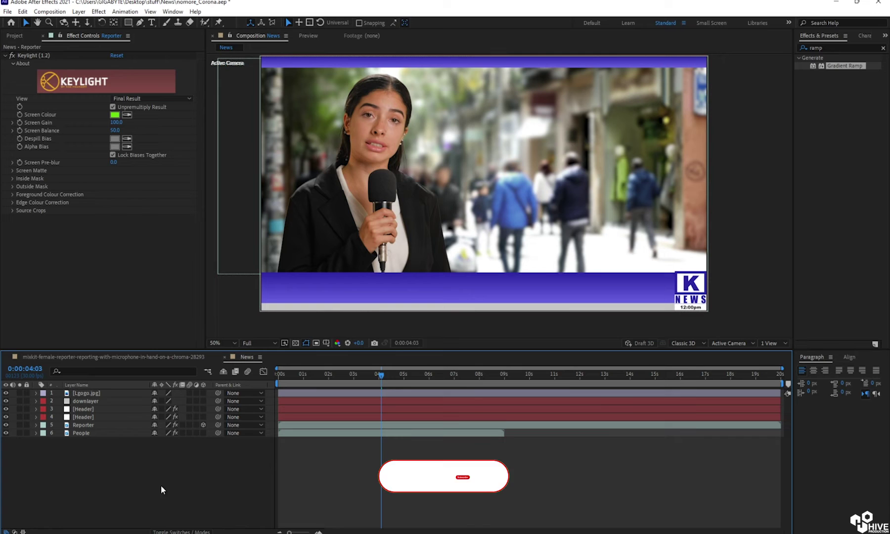
# Step: Create a text layer reading 'Pendamic is Finished' with a white FFFFFF fill
pyautogui.click(151, 23)
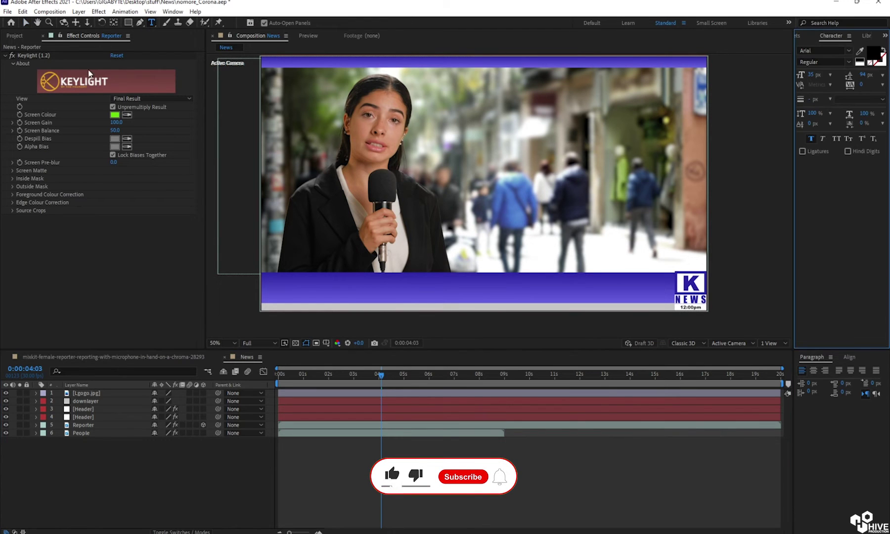
pyautogui.click(467, 166)
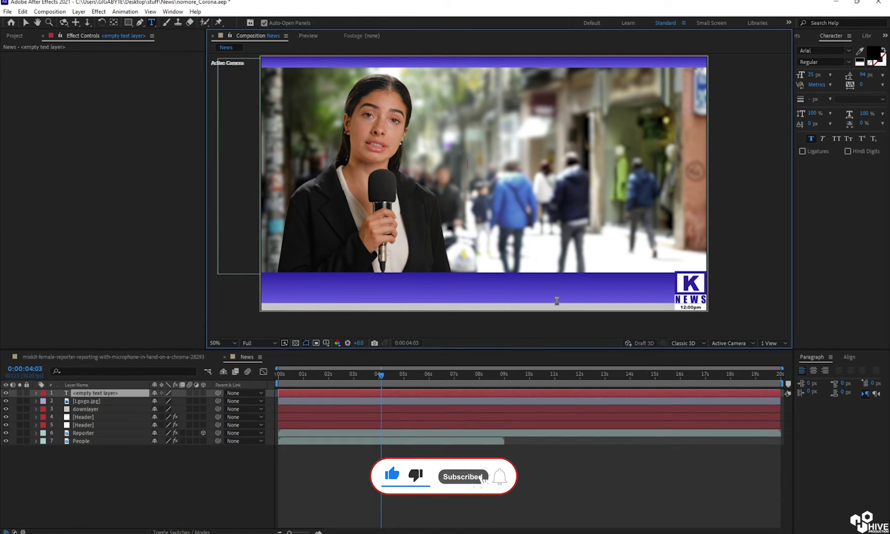
pyautogui.write('P')
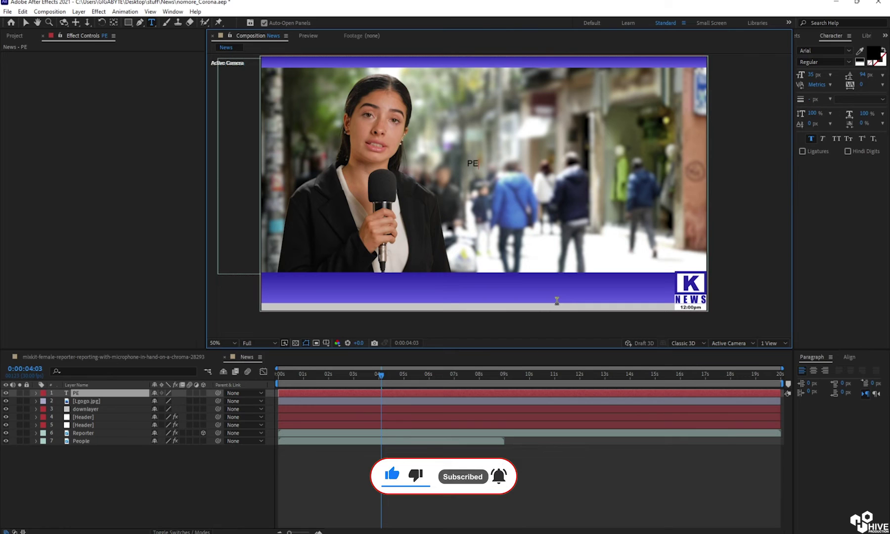
pyautogui.write('endamic is F')
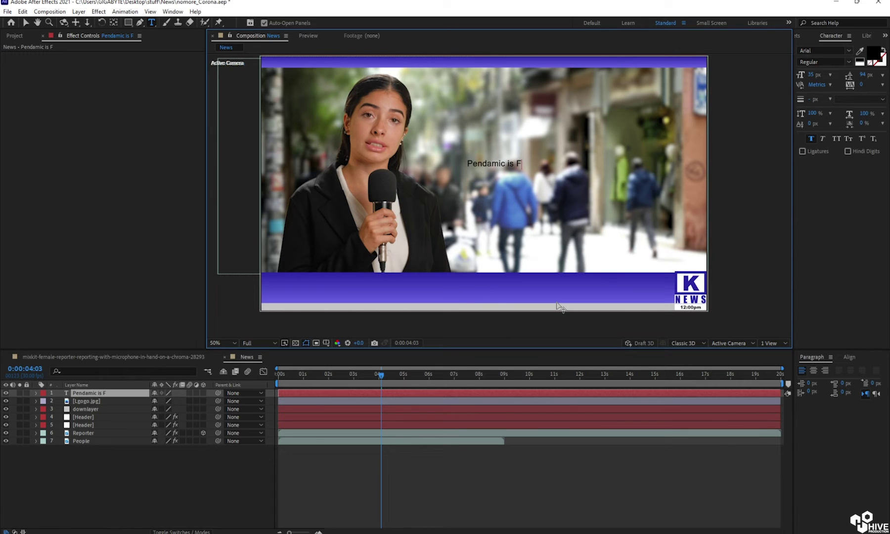
pyautogui.write('inished')
pyautogui.hotkey('ctrl', 'a')
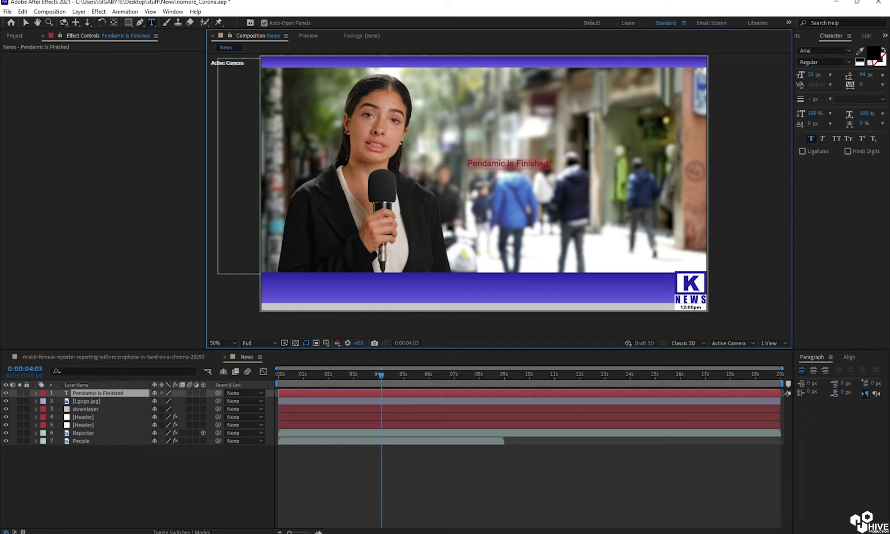
pyautogui.click(874, 52)
pyautogui.moveTo(111, 153); pyautogui.dragTo(92, 146)
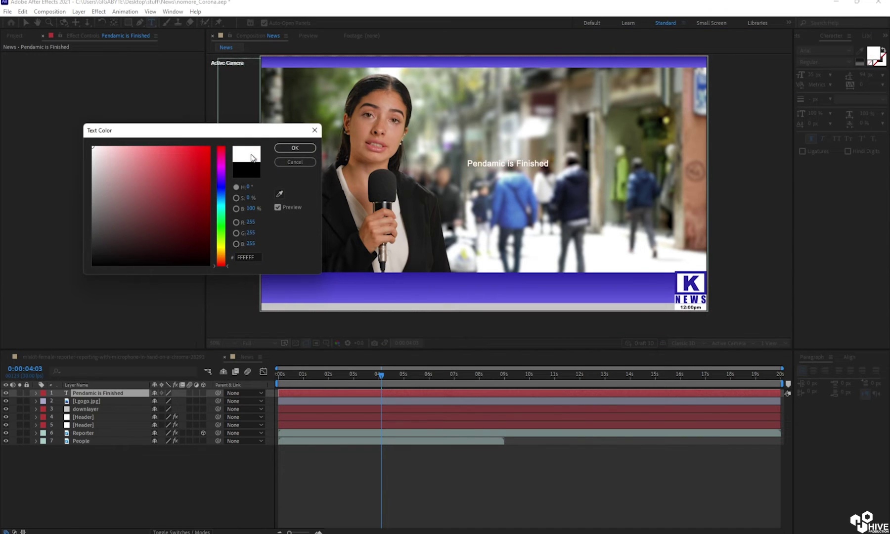
pyautogui.click(293, 148)
pyautogui.click(26, 22)
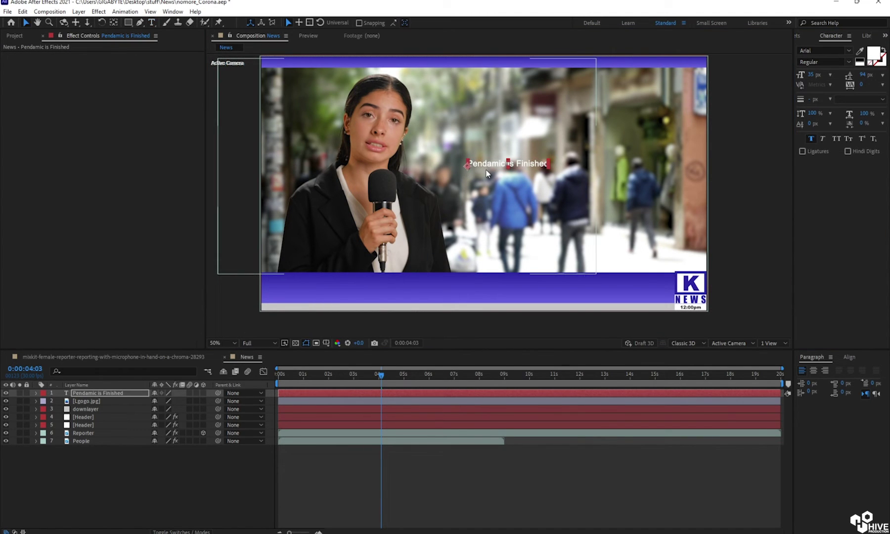
# Step: Show the Align panel, centre the headline horizontally, and raise it into the top purple bar
pyautogui.click(172, 11)
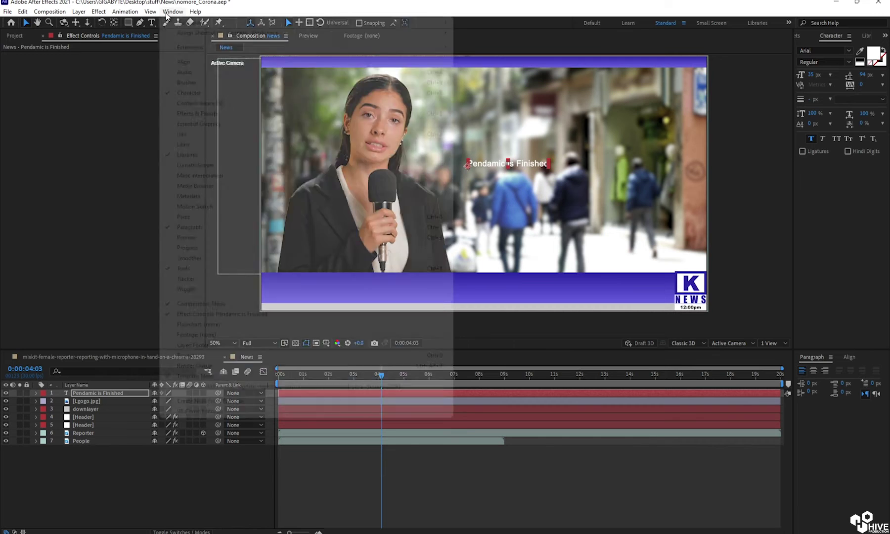
pyautogui.click(184, 61)
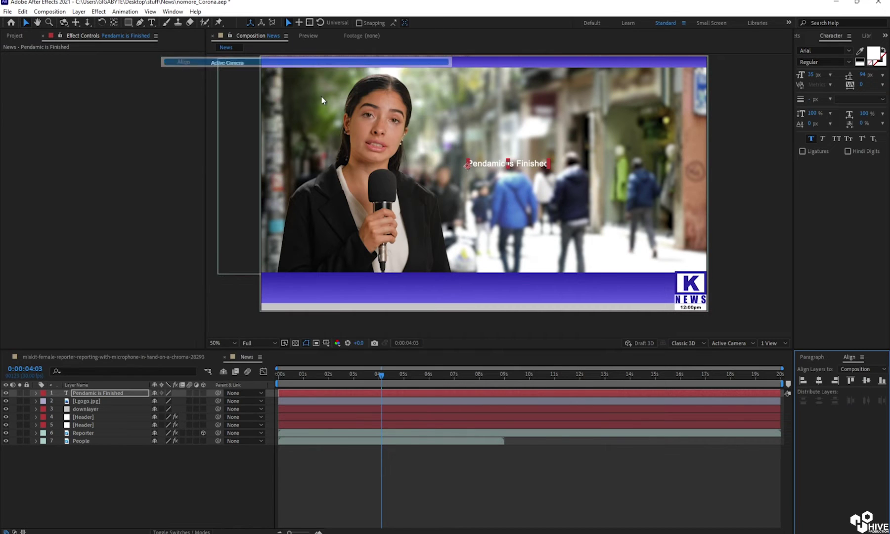
pyautogui.click(816, 381)
pyautogui.moveTo(496, 160); pyautogui.dragTo(496, 68)
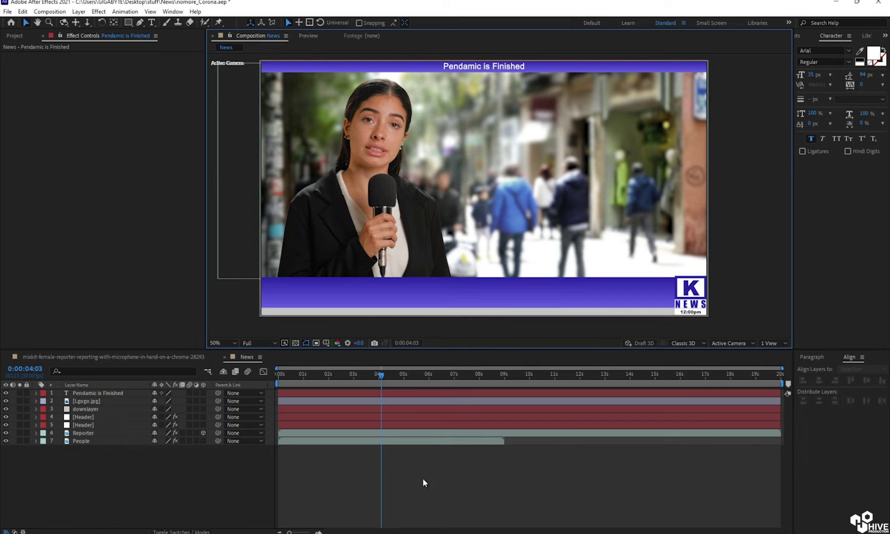
pyautogui.click(482, 67)
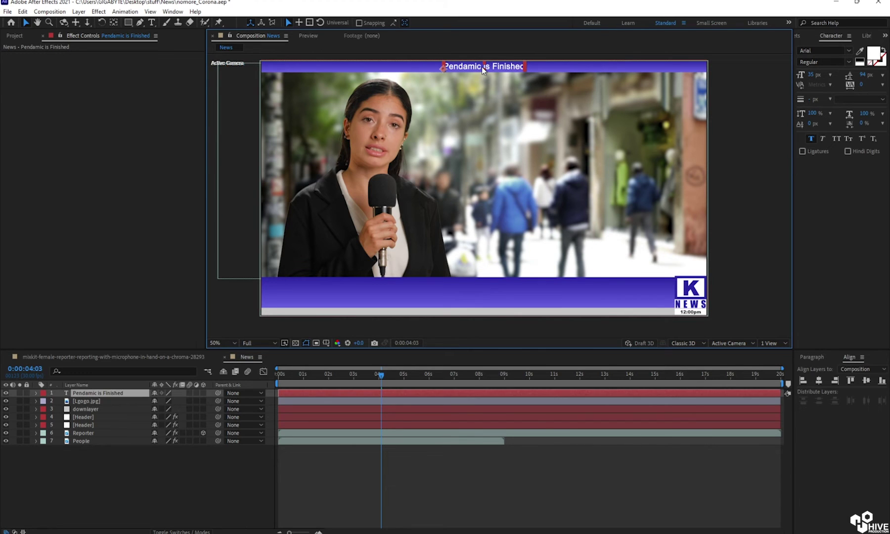
pyautogui.press('Return')
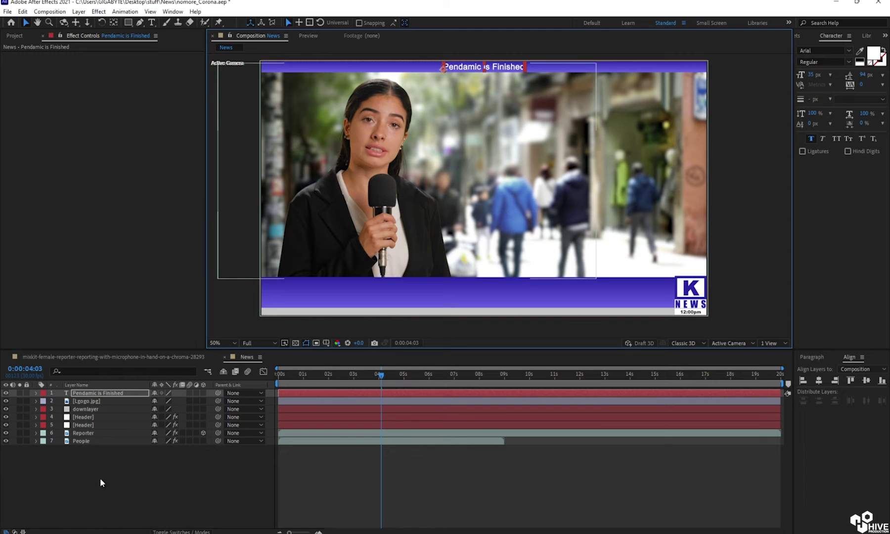
pyautogui.click(123, 501)
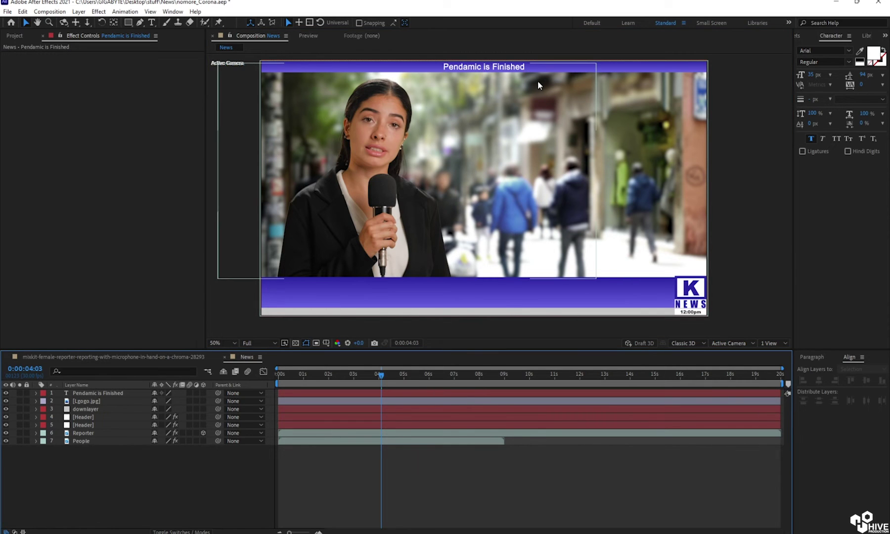
pyautogui.click(365, 295)
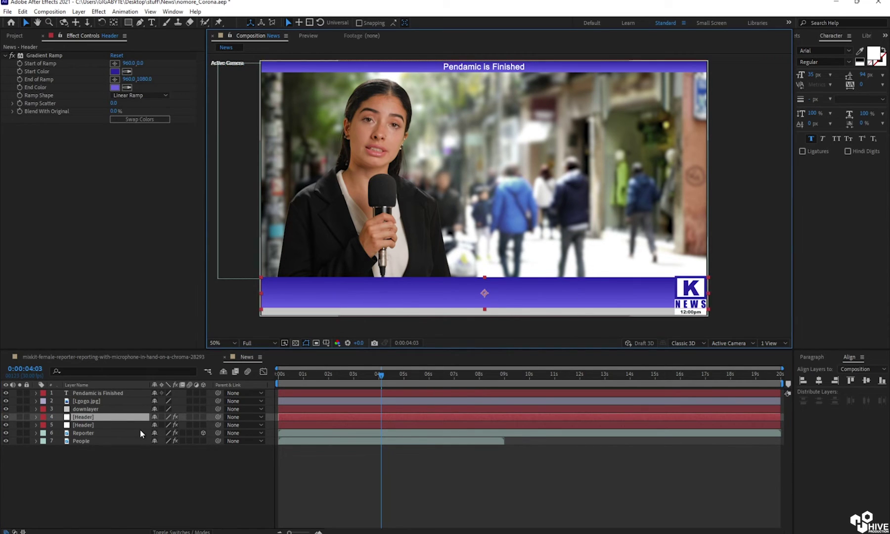
# Step: Duplicate the downlayer strip and rename the copy BreakingNews
pyautogui.click(87, 408)
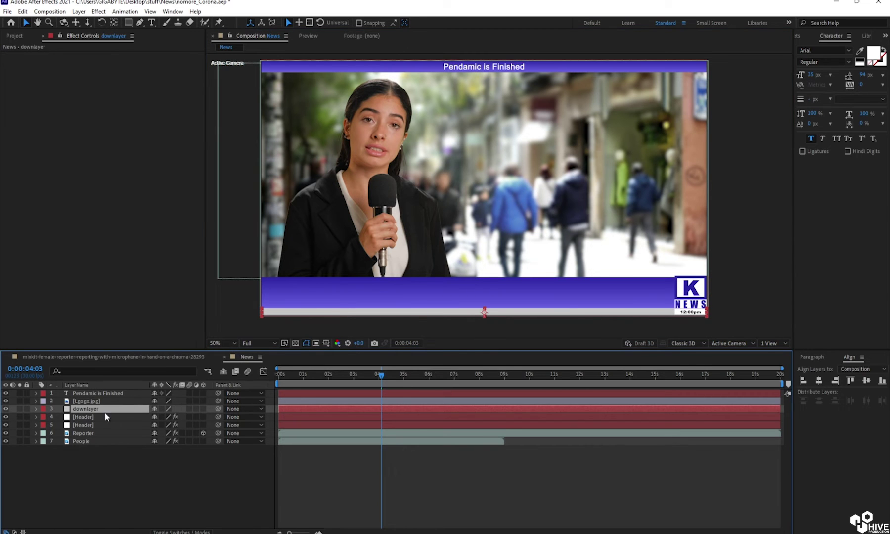
pyautogui.hotkey('ctrl', 'shift', 'd')
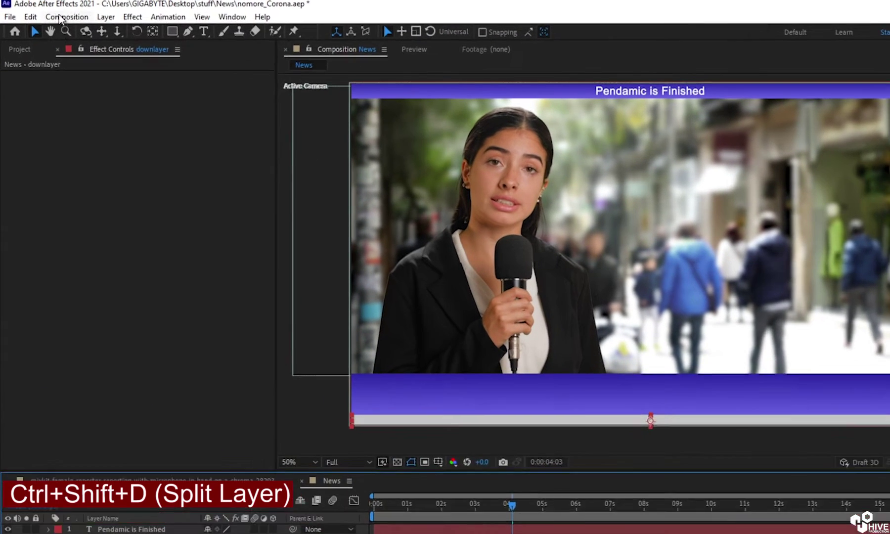
pyautogui.click(30, 17)
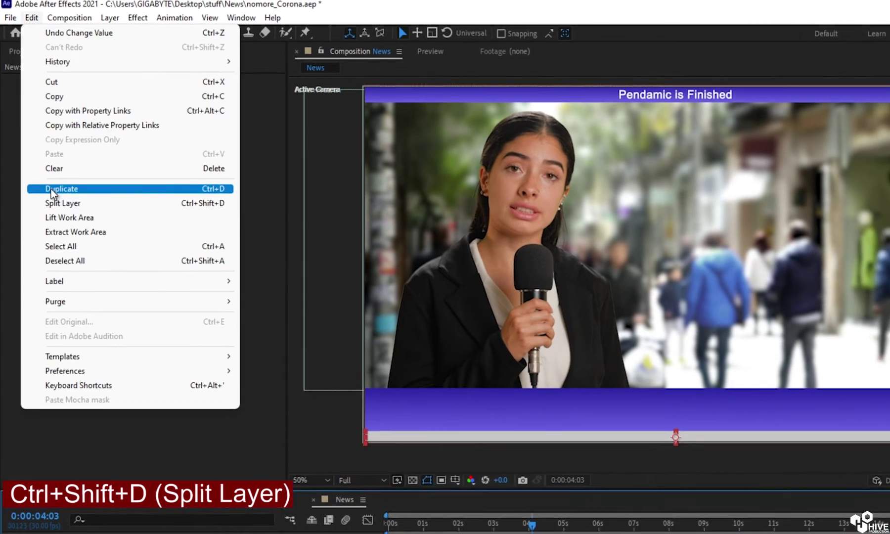
pyautogui.click(51, 189)
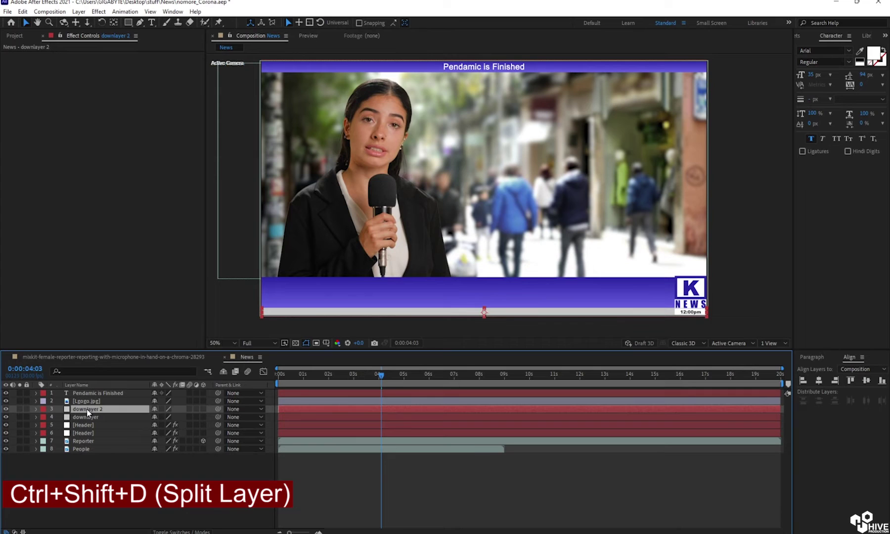
pyautogui.press('Return')
pyautogui.write('BreakingNews')
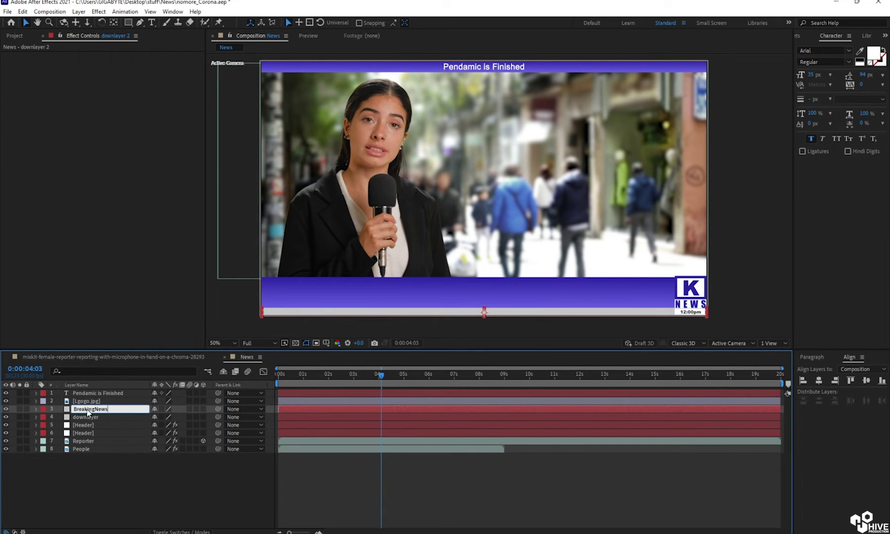
pyautogui.press('Return')
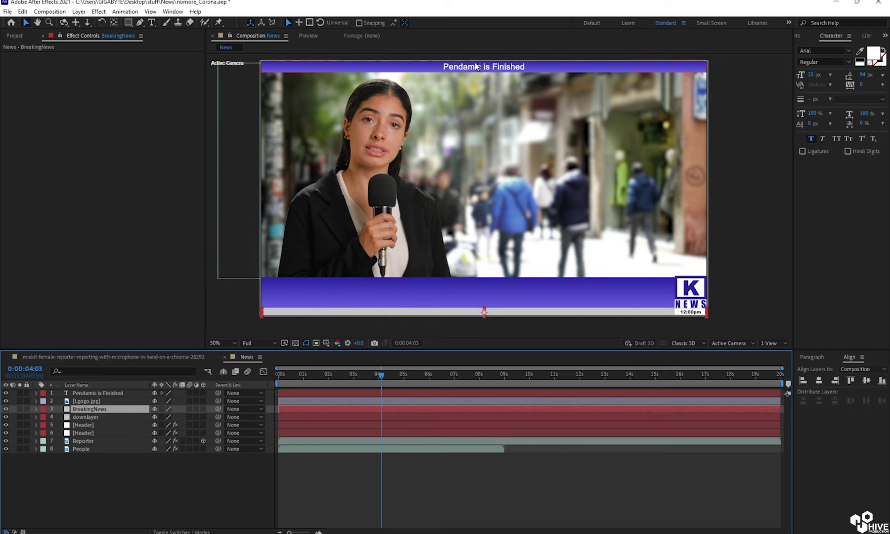
# Step: Change the BreakingNews solid's colour to red in Solid Settings
pyautogui.click(98, 12)
pyautogui.moveTo(85, 15)
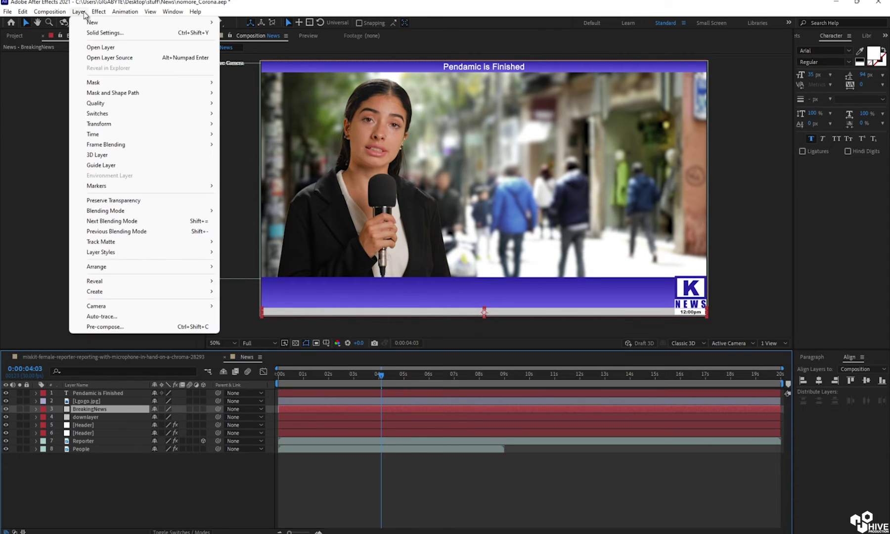
pyautogui.click(104, 32)
pyautogui.click(440, 290)
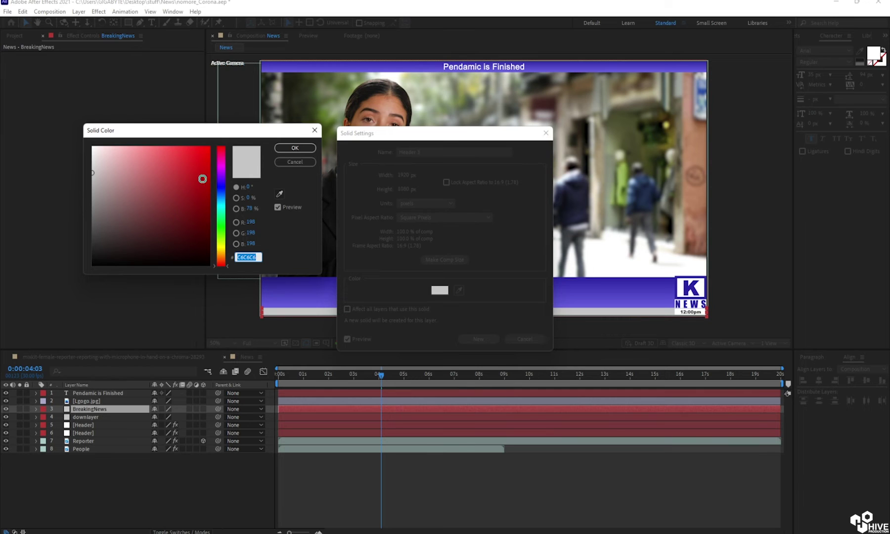
pyautogui.click(202, 179)
pyautogui.click(209, 191)
pyautogui.click(295, 148)
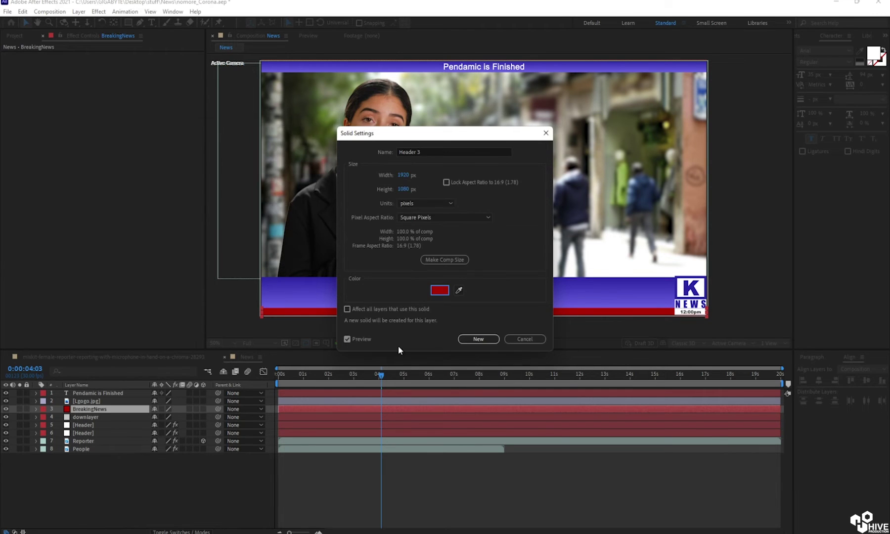
pyautogui.click(478, 339)
# Step: Shorten the red BreakingNews solid to a block at the strip's left end
pyautogui.moveTo(262, 310); pyautogui.dragTo(359, 273)
pyautogui.scroll(2, 399, 235)
pyautogui.click(419, 226)
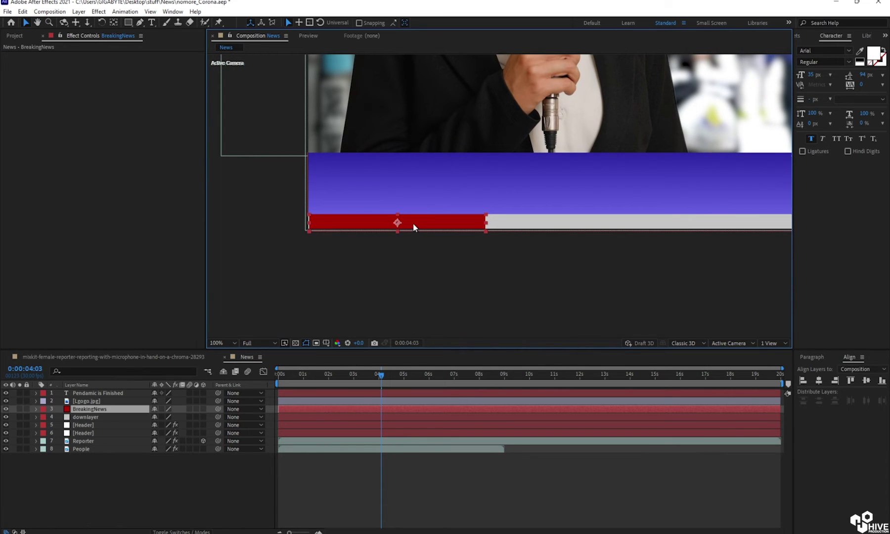
pyautogui.press('Return')
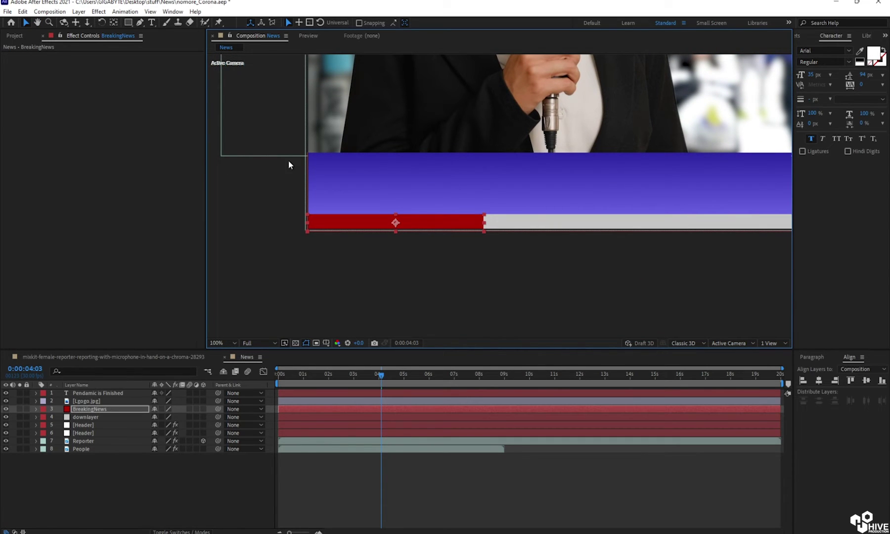
# Step: Add bold BREAKING NEWS text and move it onto the red bar
pyautogui.click(153, 23)
pyautogui.click(365, 179)
pyautogui.write('B')
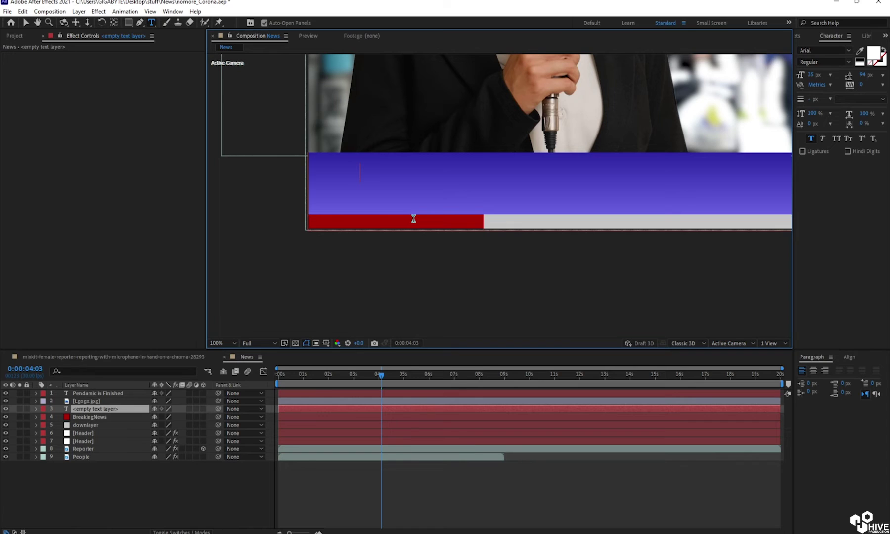
pyautogui.write('REAKIN')
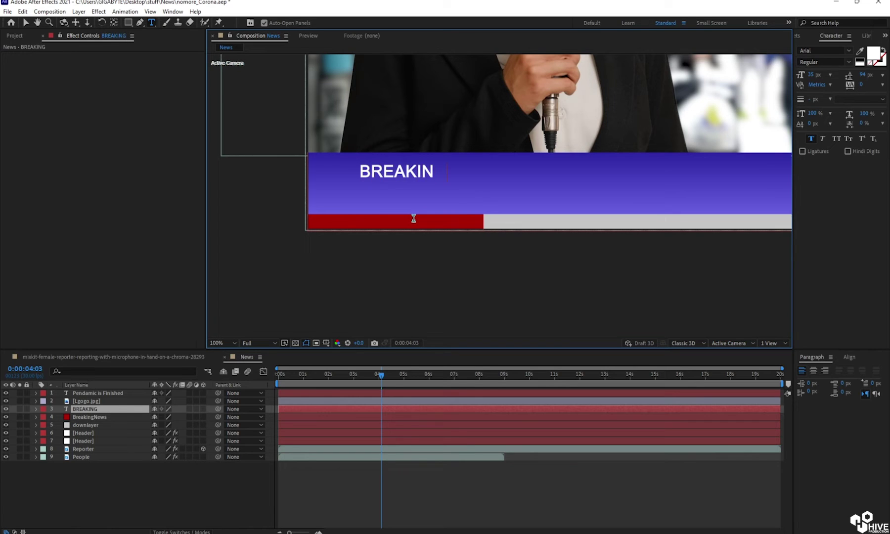
pyautogui.write('G NEWS')
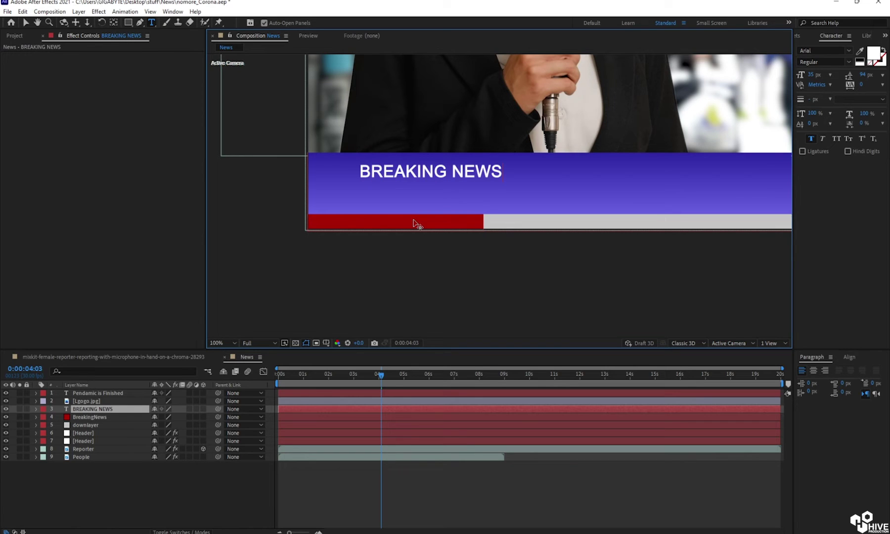
pyautogui.click(26, 23)
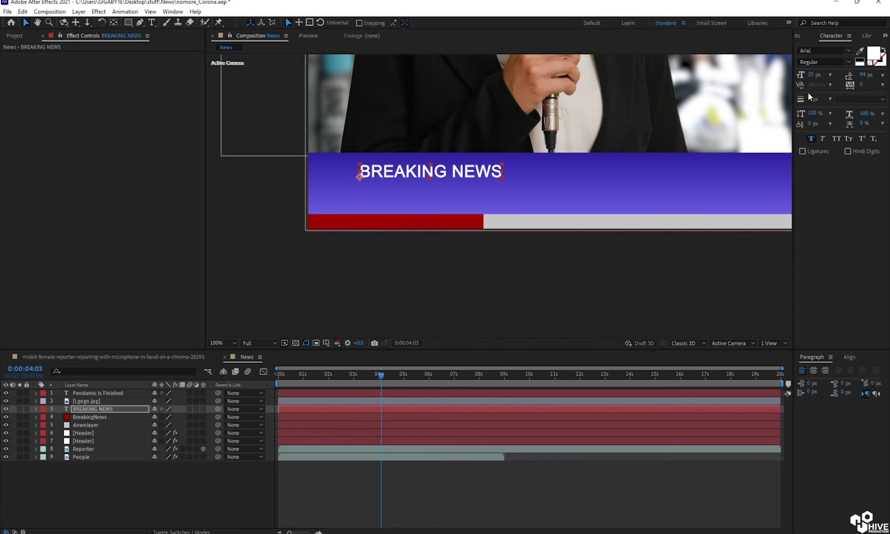
pyautogui.click(850, 61)
pyautogui.click(825, 129)
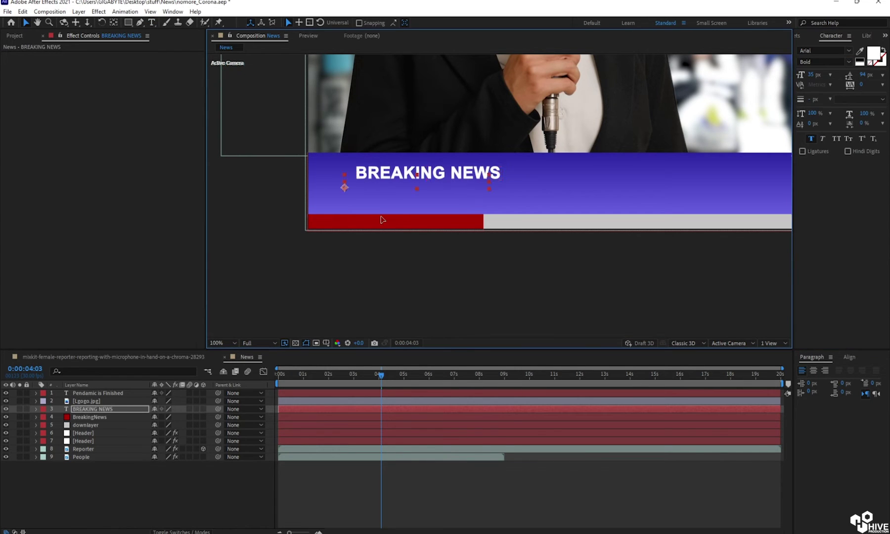
pyautogui.moveTo(381, 219); pyautogui.dragTo(385, 220)
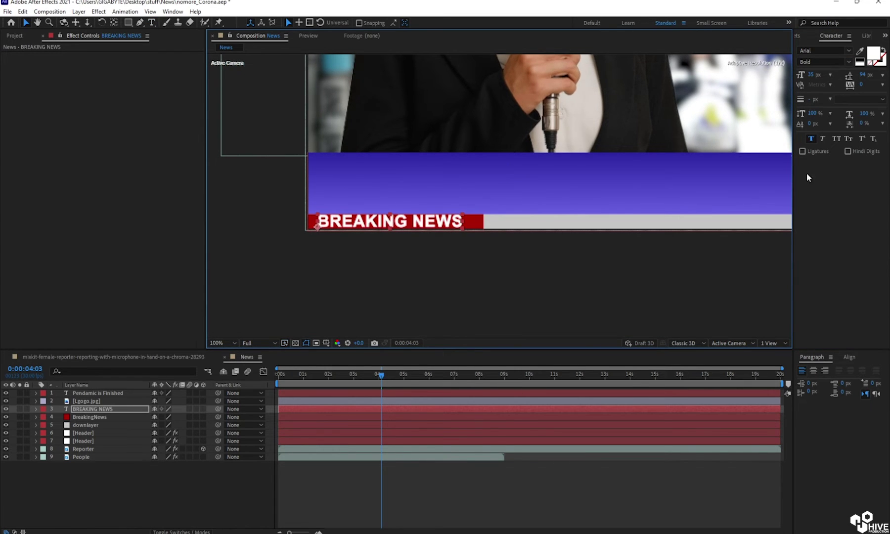
# Step: Set BREAKING NEWS to 32 px and position it to fill the red block
pyautogui.click(809, 76)
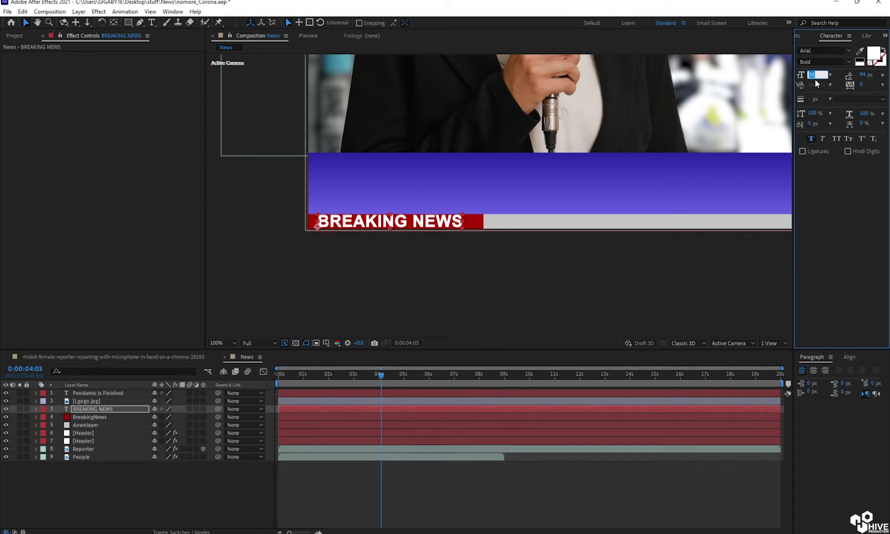
pyautogui.write('32')
pyautogui.press('Return')
pyautogui.moveTo(407, 225); pyautogui.dragTo(454, 224)
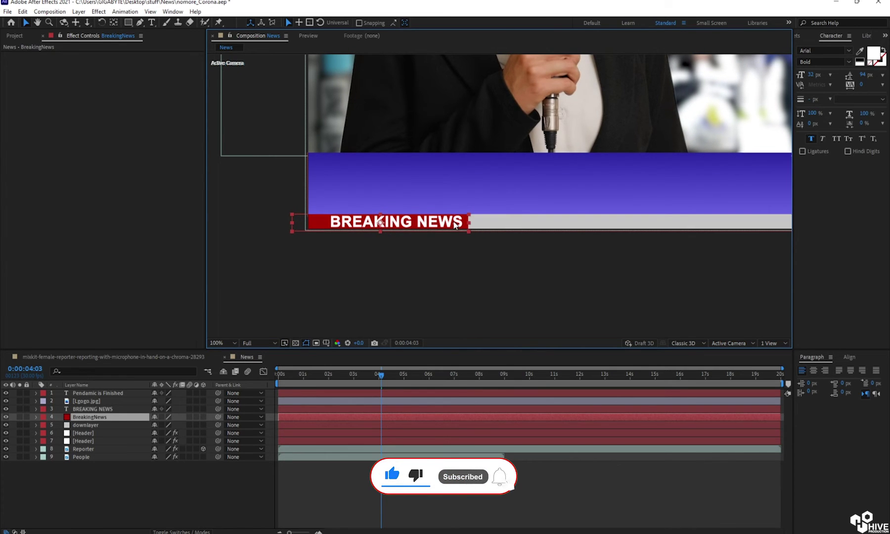
pyautogui.click(469, 265)
pyautogui.press('h')
pyautogui.moveTo(595, 241); pyautogui.dragTo(518, 256)
pyautogui.press('v')
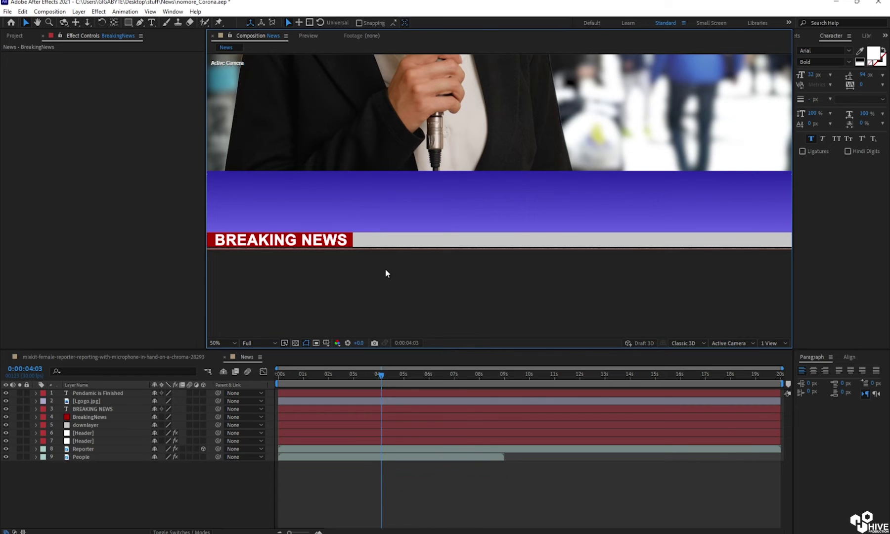
# Step: Create a new text layer with pasted Lorem Ipsum filler above the lower bar
pyautogui.press('h')
pyautogui.moveTo(474, 206); pyautogui.dragTo(399, 297)
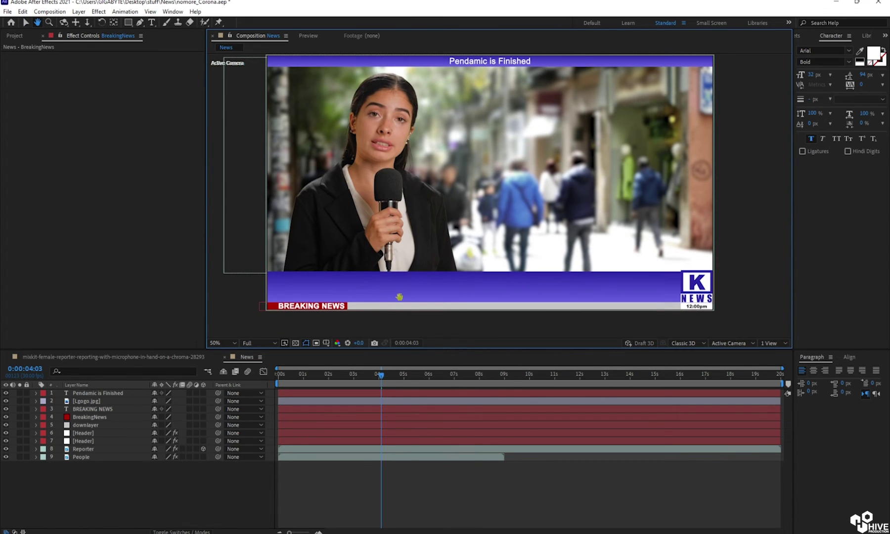
pyautogui.press('v')
pyautogui.click(106, 474)
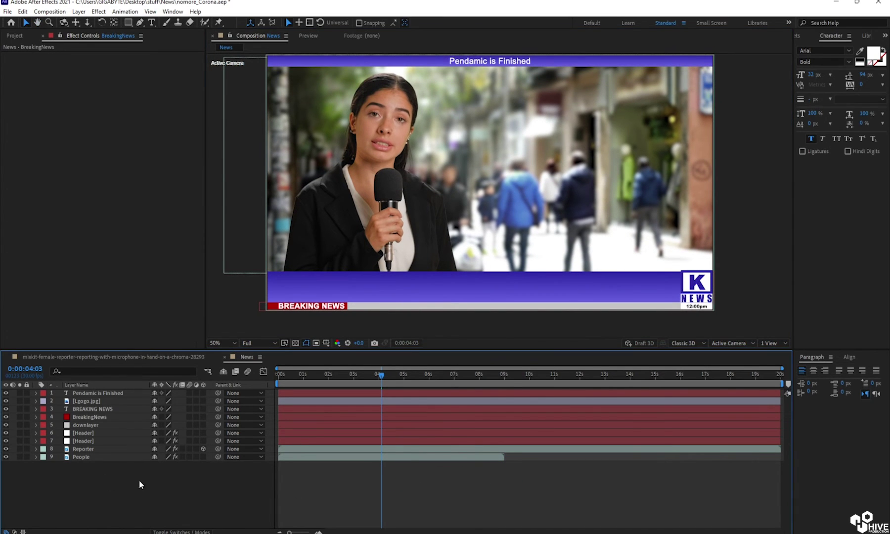
pyautogui.click(95, 425)
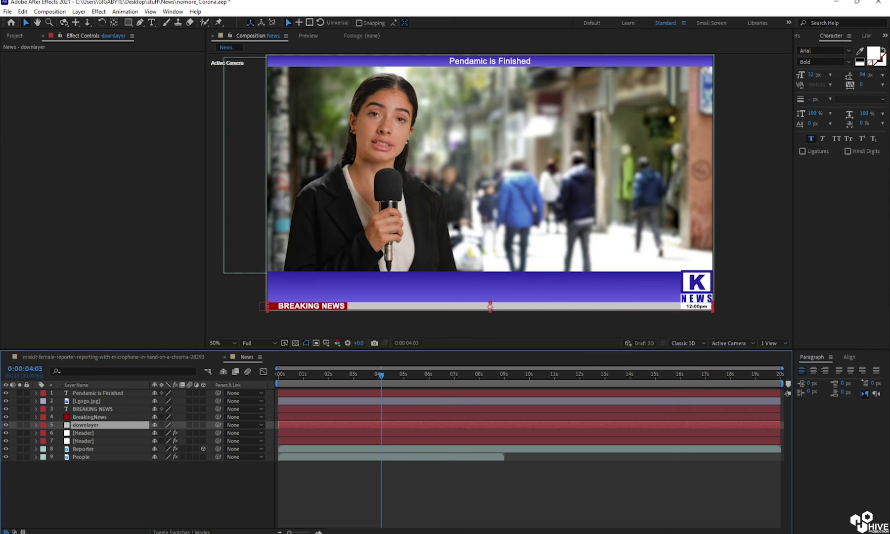
pyautogui.hotkey('ctrl', 't')
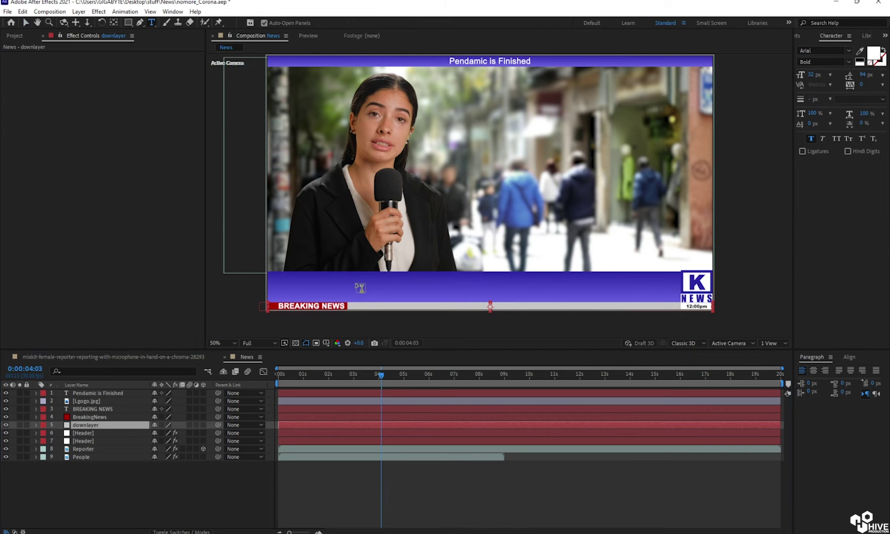
pyautogui.click(356, 259)
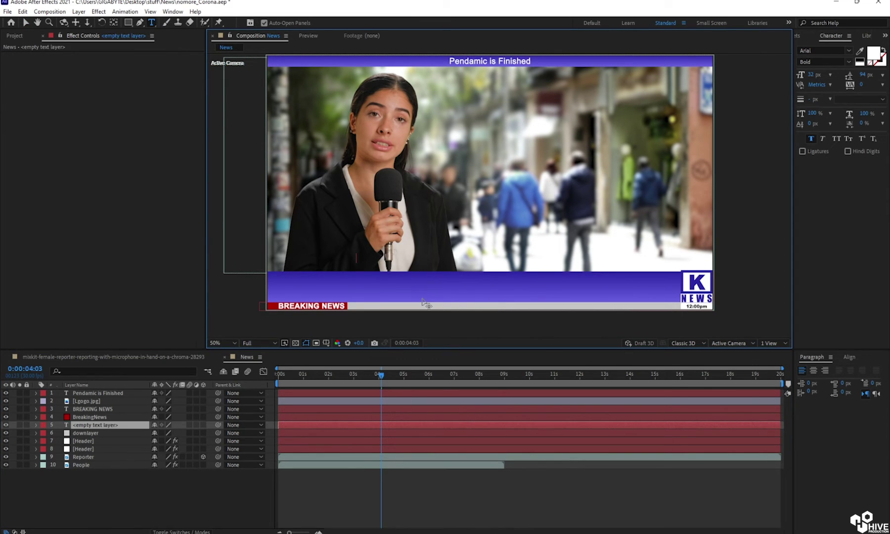
pyautogui.write("Lorem Ipsum is simply dummy text of the printing and typesetting industry. Lorem Ipsum has been the industry's standard dummy text ever since the 1500s, when an unknown printer took a galley of type and scrambled it to make a type specimen book. It has survived not only five centuries, but also the leap into electronic typesetting, remaining essentially unchanged")
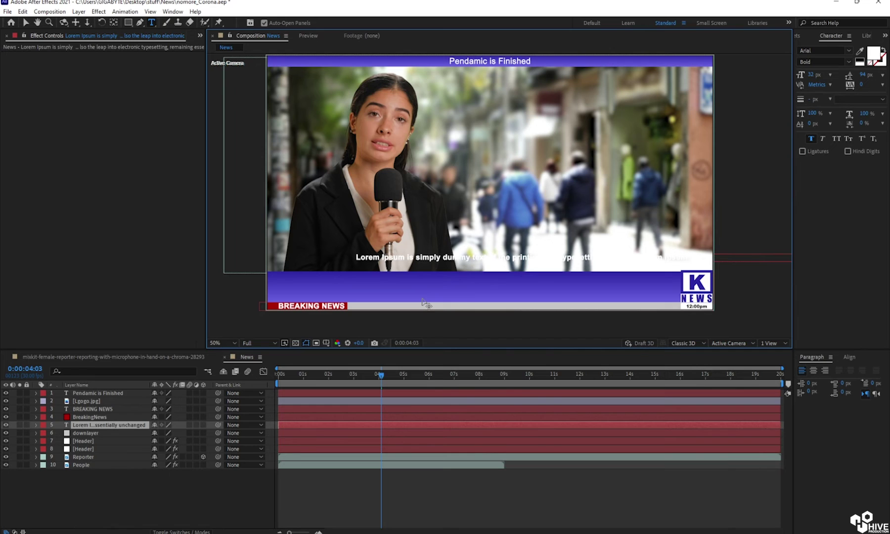
# Step: Make the ticker Regular weight in dark grey 2F2F2F and move it into the grey strip
pyautogui.hotkey('ctrl', 'a')
pyautogui.click(823, 62)
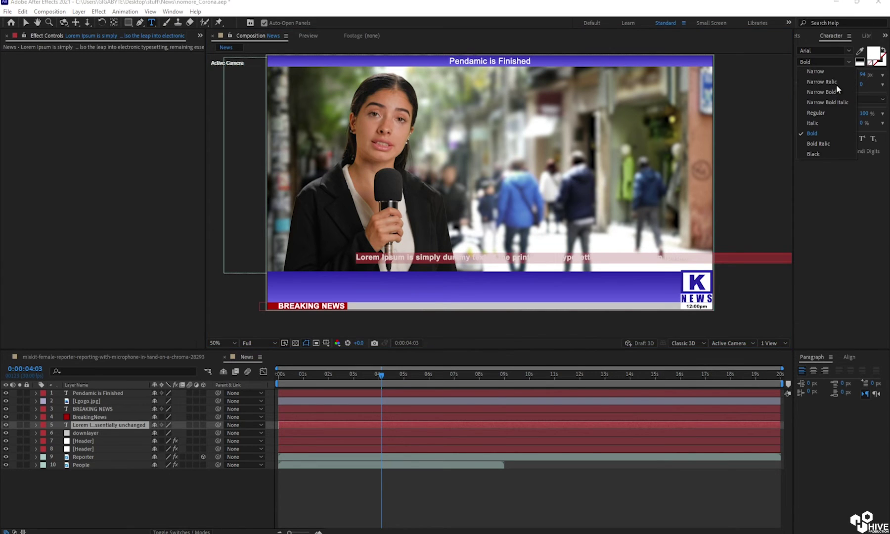
pyautogui.click(813, 113)
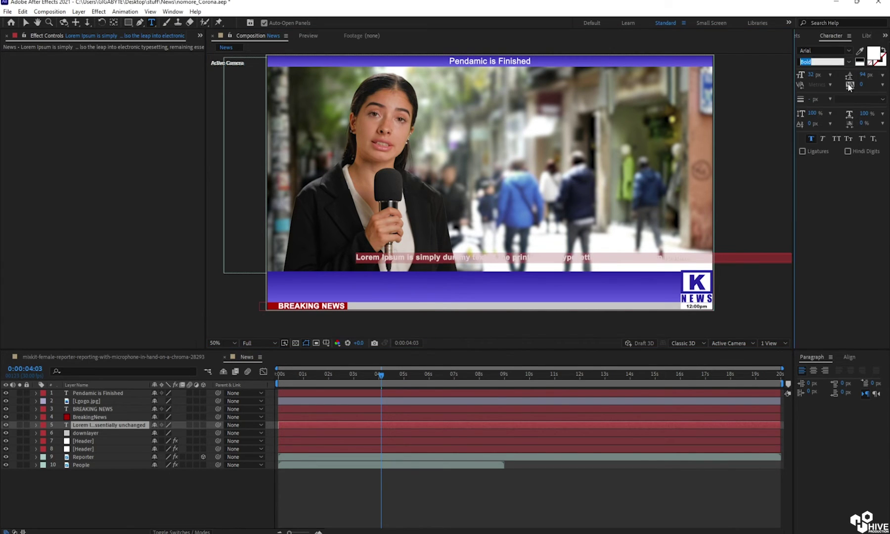
pyautogui.click(873, 53)
pyautogui.click(92, 244)
pyautogui.click(294, 148)
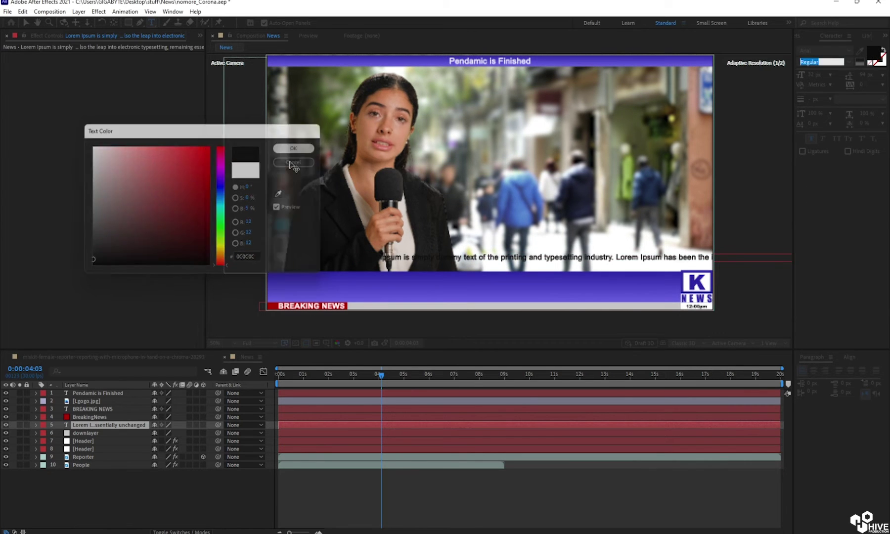
pyautogui.click(26, 22)
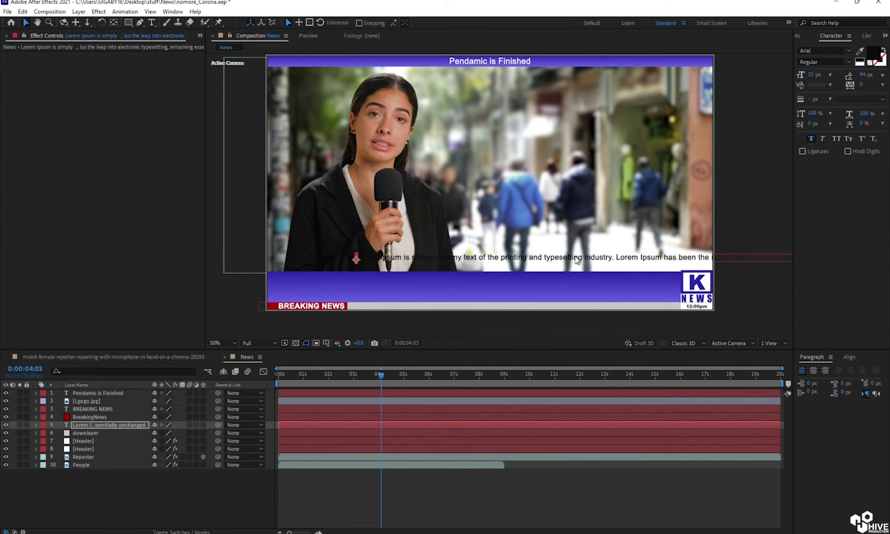
pyautogui.moveTo(550, 261); pyautogui.dragTo(549, 309)
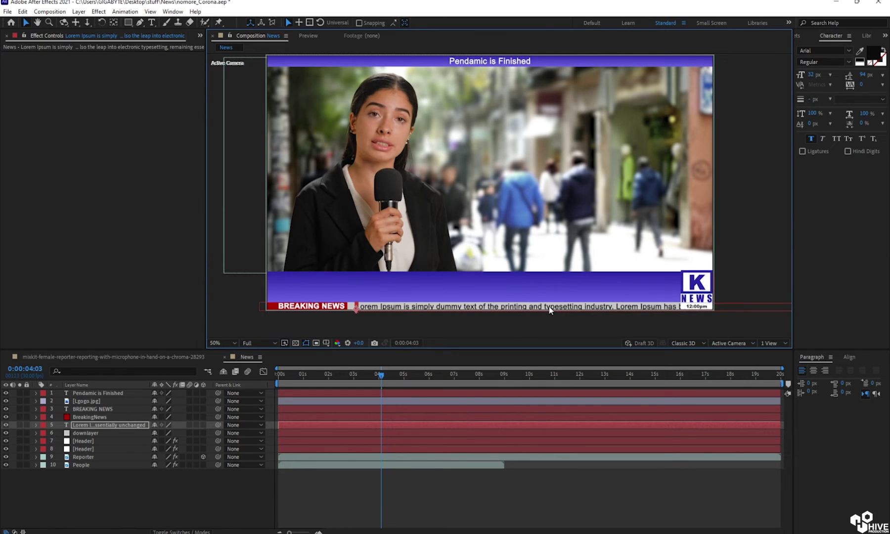
# Step: Set the ticker to 30 px, butt it against BREAKING NEWS, and recentre the frame
pyautogui.scroll(-3, 445, 253)
pyautogui.press('.')
pyautogui.press('.')
pyautogui.moveTo(420, 274); pyautogui.dragTo(522, 241)
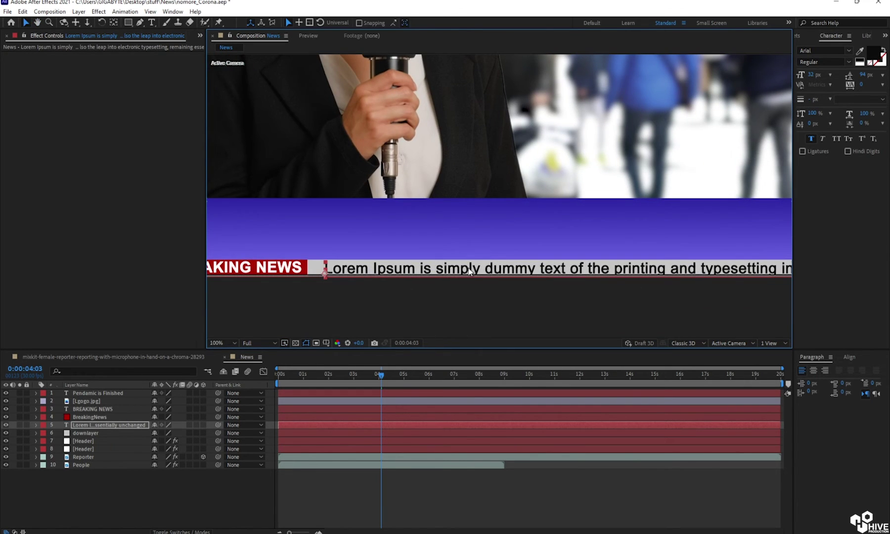
pyautogui.click(811, 74)
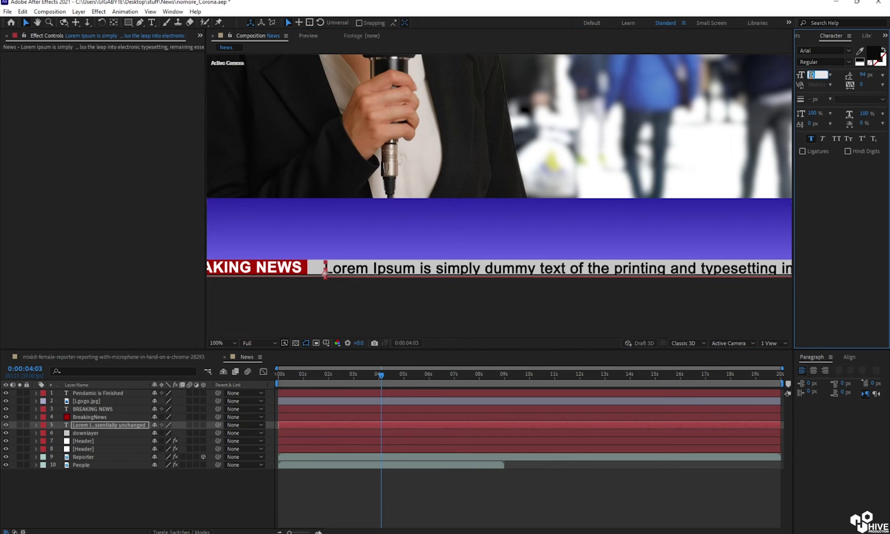
pyautogui.write('4')
pyautogui.press('Return')
pyautogui.moveTo(812, 78); pyautogui.dragTo(824, 78)
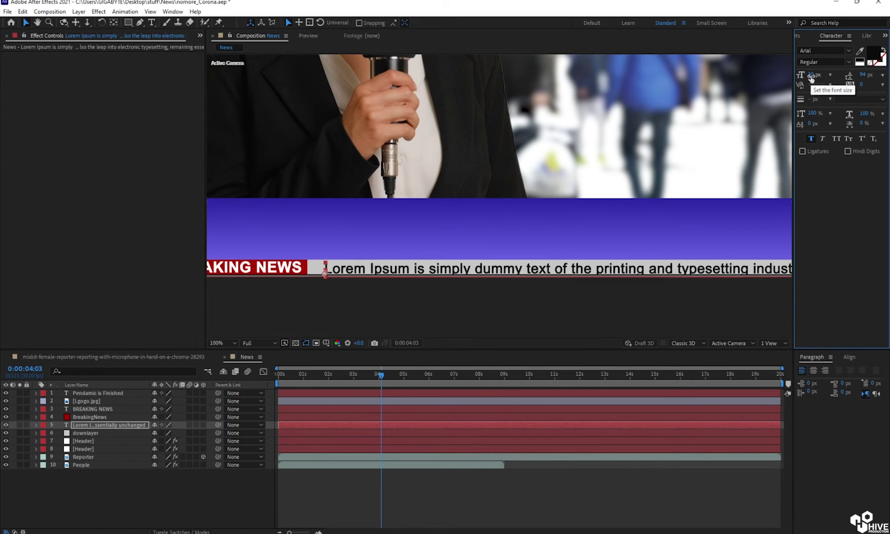
pyautogui.moveTo(345, 271); pyautogui.dragTo(332, 271)
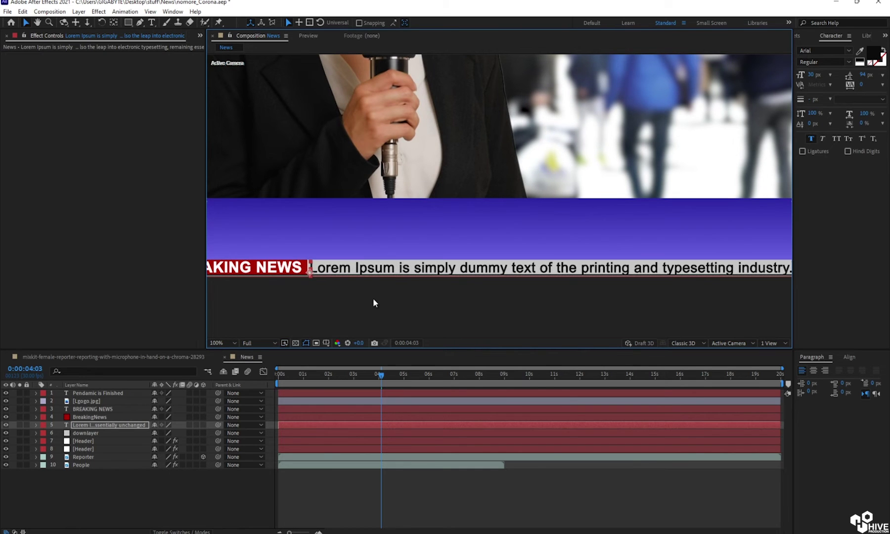
pyautogui.click(376, 298)
pyautogui.scroll(-4, 505, 227)
pyautogui.moveTo(504, 226); pyautogui.dragTo(455, 217)
pyautogui.scroll(2, 455, 218)
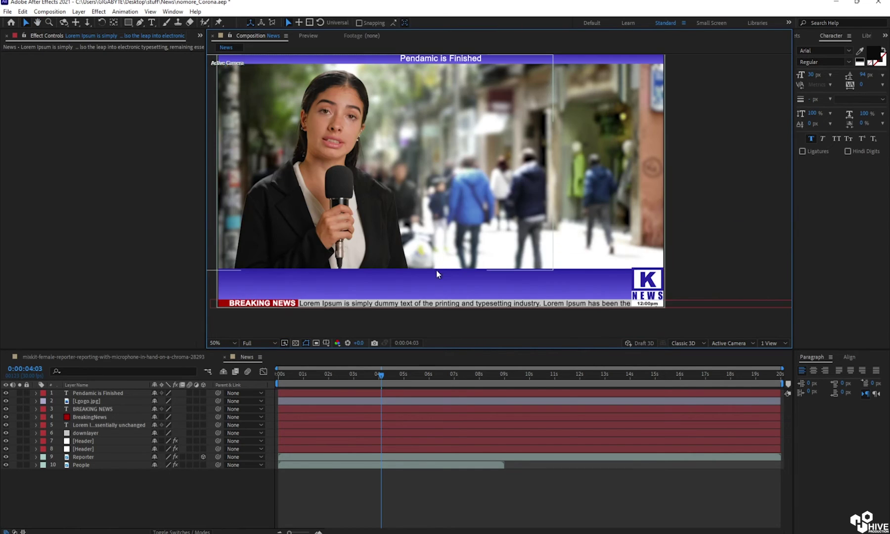
pyautogui.moveTo(436, 270); pyautogui.dragTo(474, 271)
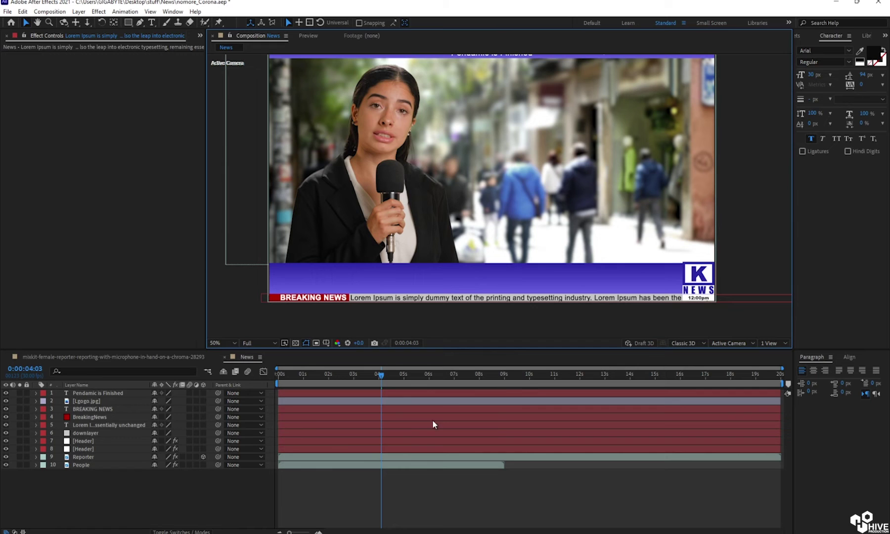
# Step: Type the headline NO MORE COVID on a new text layer in the purple bar
pyautogui.click(94, 417)
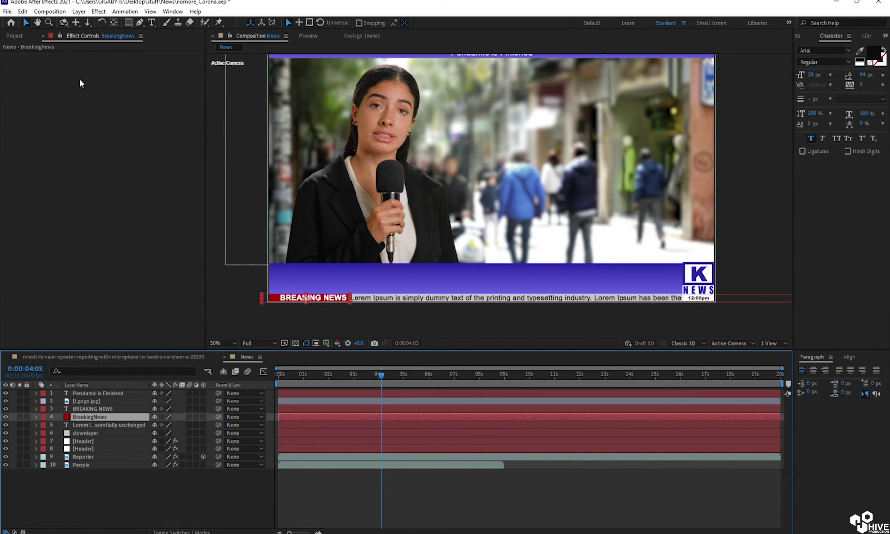
pyautogui.click(152, 22)
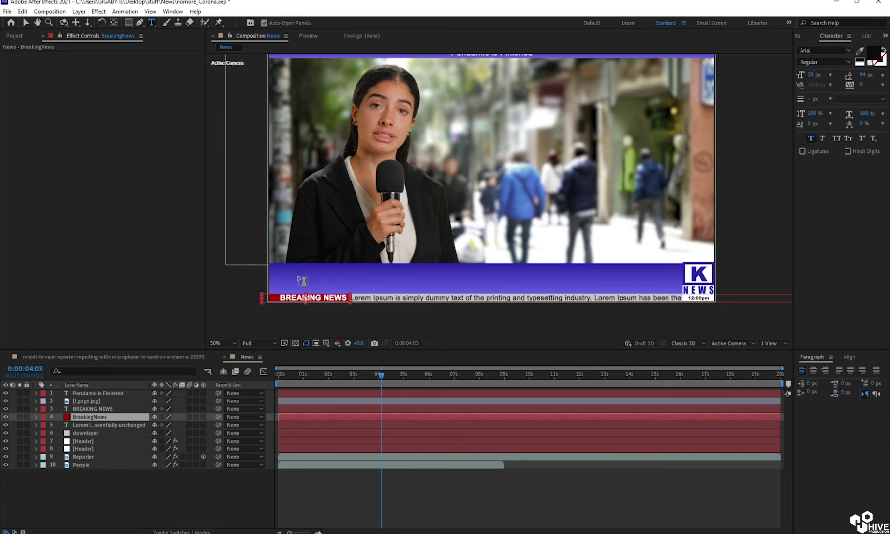
pyautogui.click(301, 280)
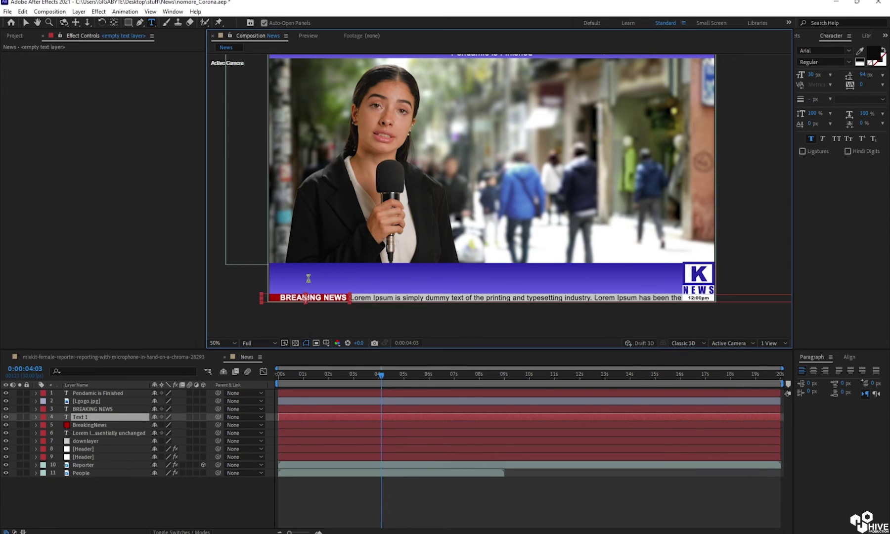
pyautogui.write('NO')
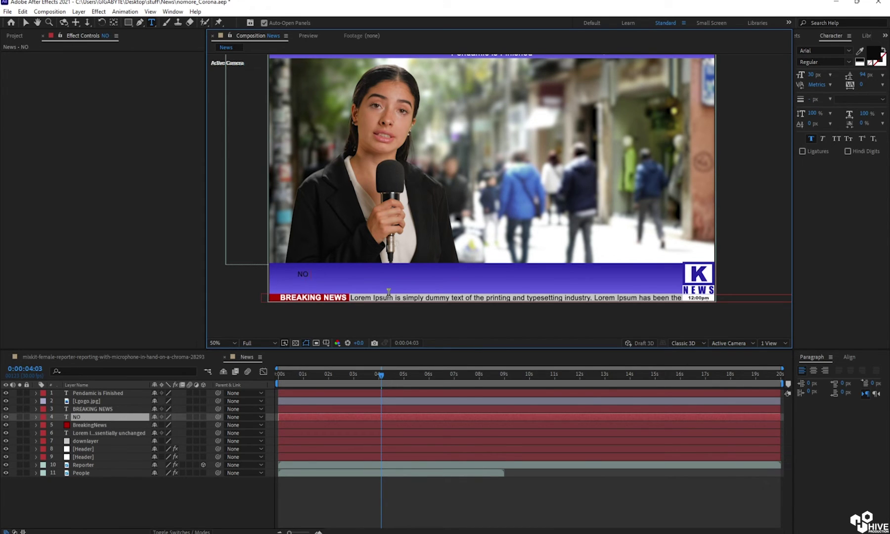
pyautogui.write(' MORE COVID 19')
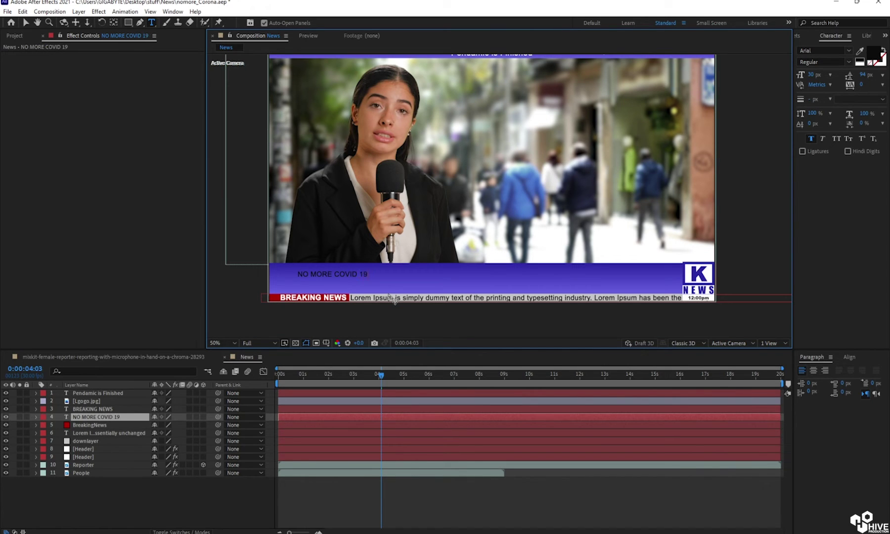
# Step: Set the headline text to the Impact font at 119 px
pyautogui.hotkey('ctrl', 'a')
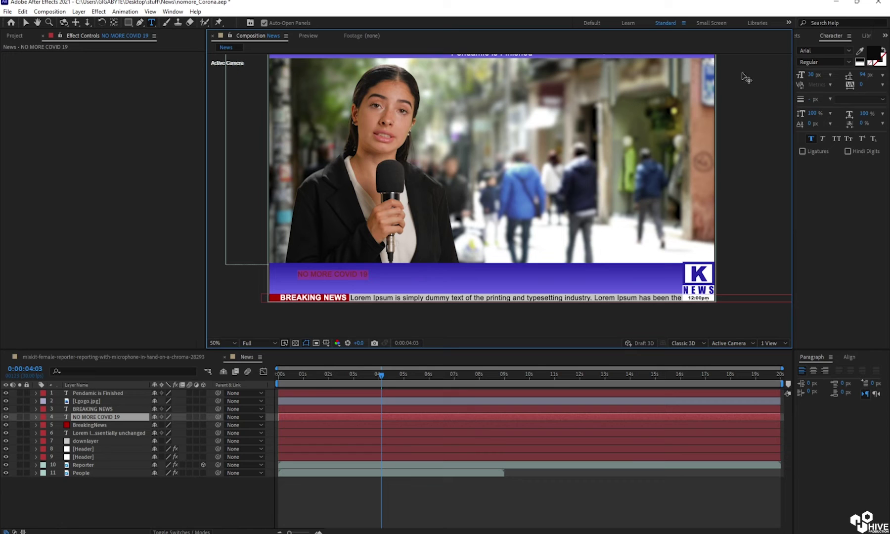
pyautogui.click(809, 51)
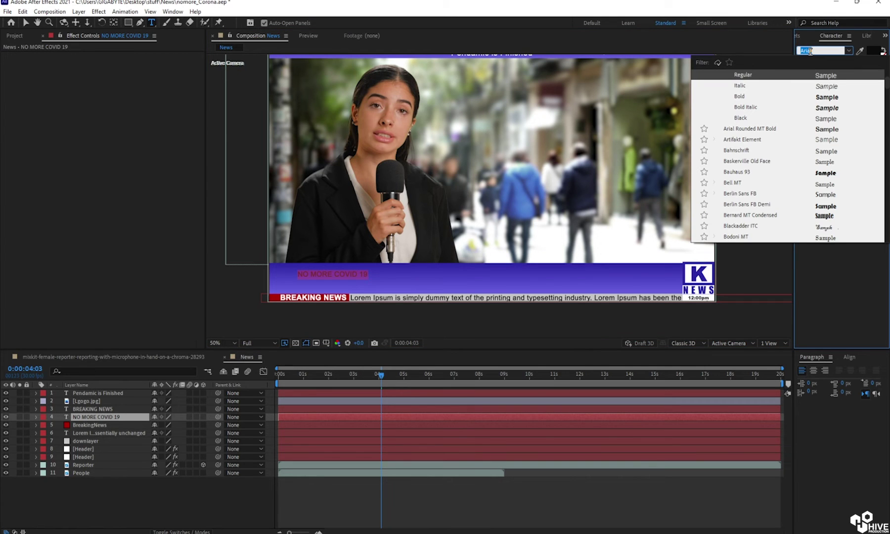
pyautogui.write('imp')
pyautogui.press('Return')
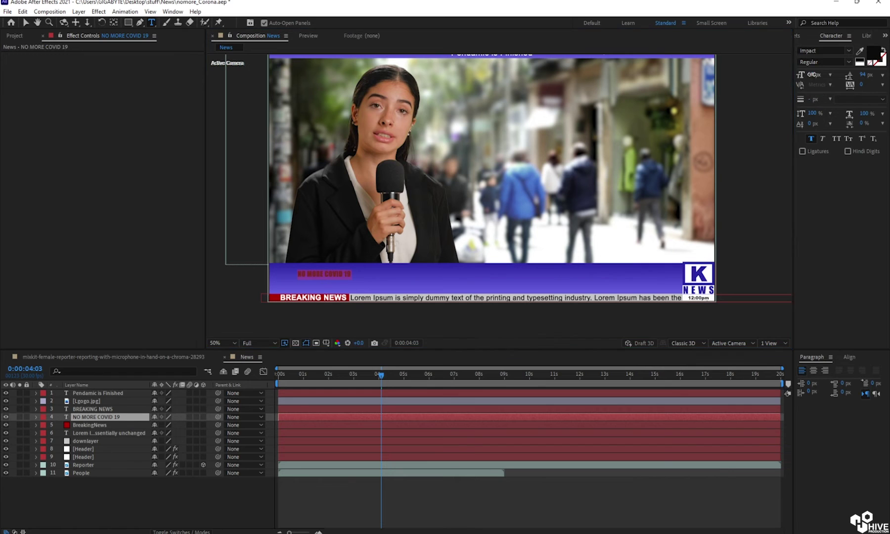
pyautogui.moveTo(811, 75); pyautogui.dragTo(835, 68)
pyautogui.click(26, 22)
# Step: Move the headline down into the purple bar and make its fill white
pyautogui.moveTo(375, 268); pyautogui.dragTo(354, 286)
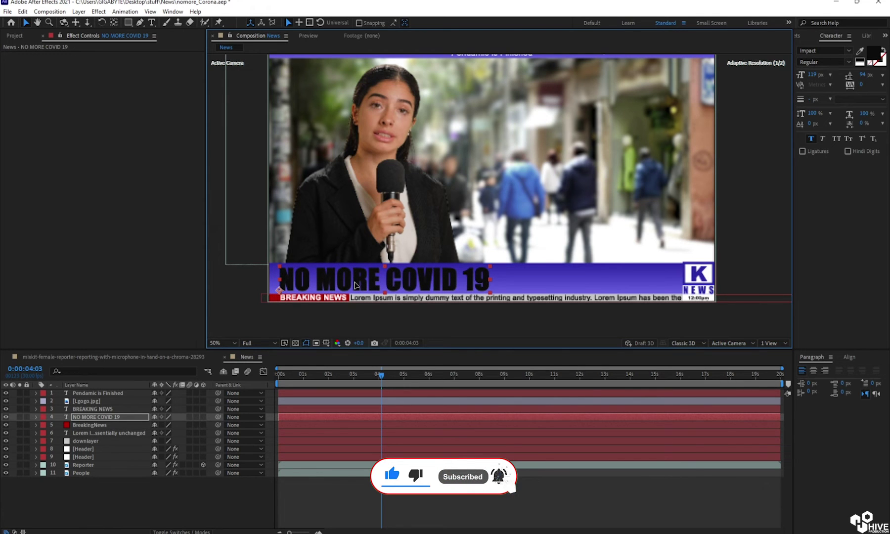
pyautogui.click(873, 55)
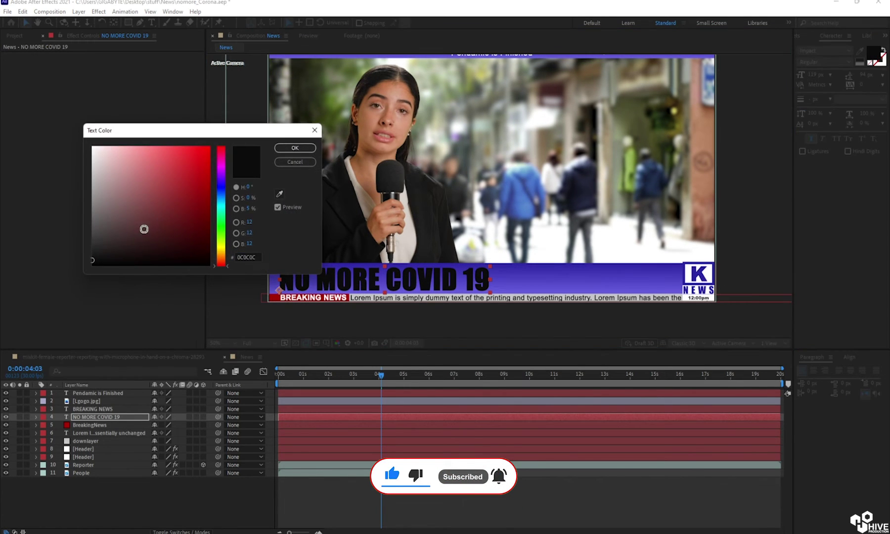
pyautogui.moveTo(143, 228); pyautogui.dragTo(92, 147)
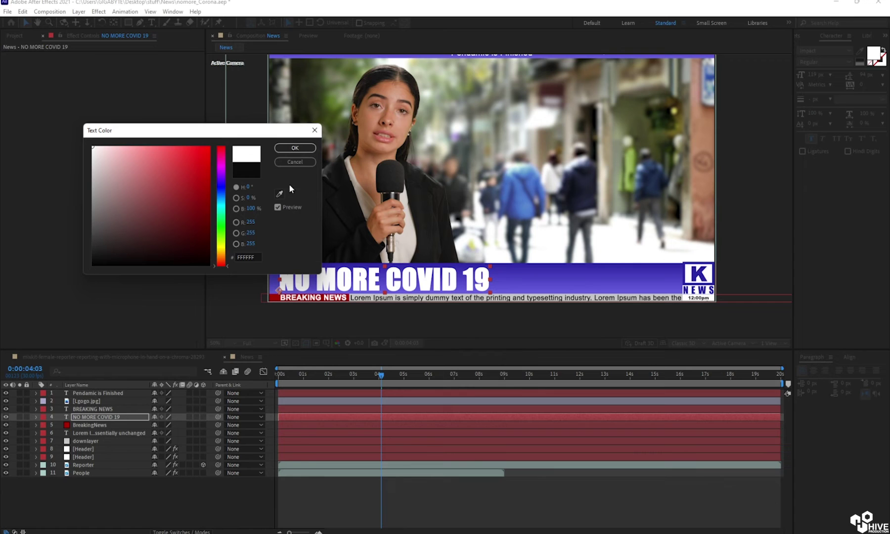
pyautogui.click(287, 148)
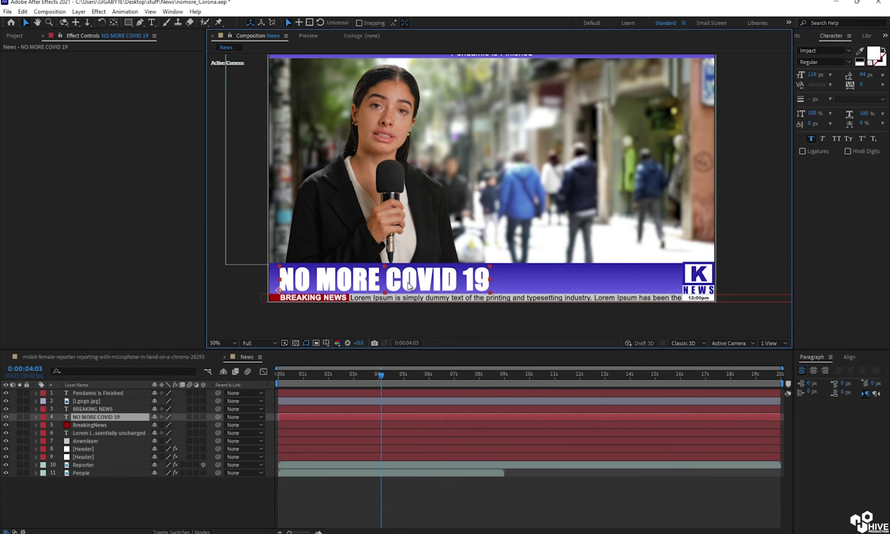
pyautogui.press('Return')
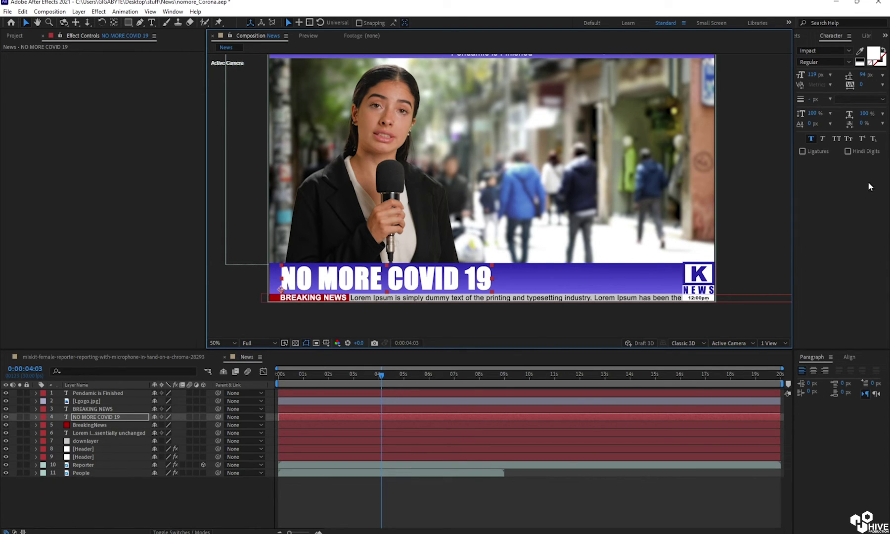
pyautogui.press('h')
pyautogui.moveTo(601, 197); pyautogui.dragTo(599, 210)
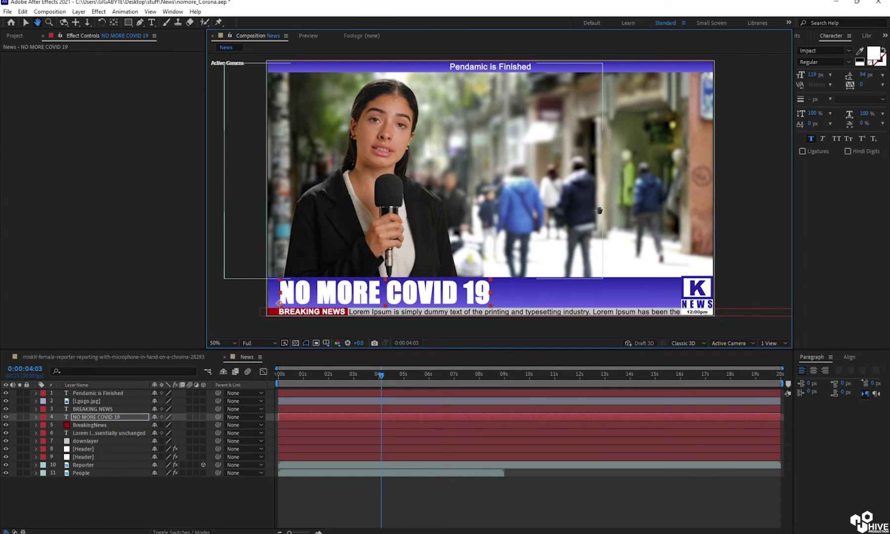
# Step: Add coronavirus-2.tmb-479v.jpg to the composition, scaled to 151% and placed top-right
pyautogui.press('v')
pyautogui.click(14, 36)
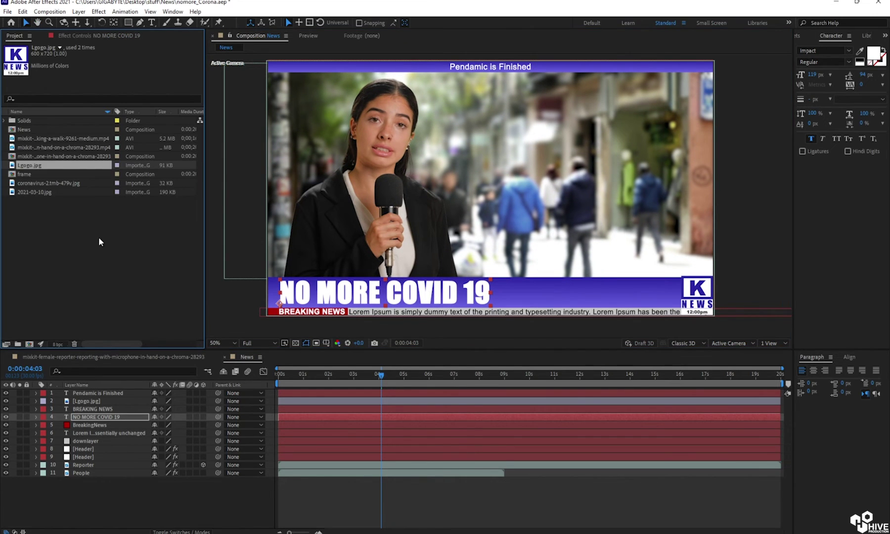
pyautogui.click(35, 129)
pyautogui.click(38, 182)
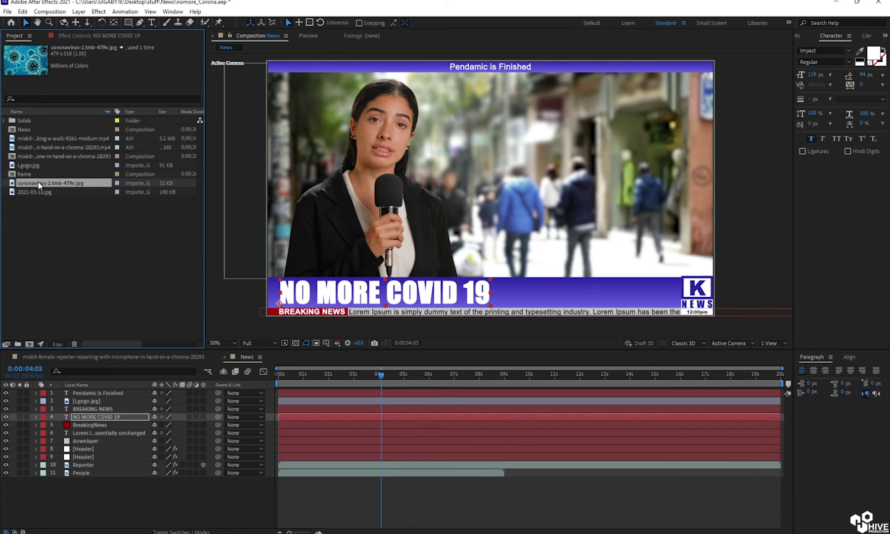
pyautogui.moveTo(38, 182); pyautogui.dragTo(103, 391)
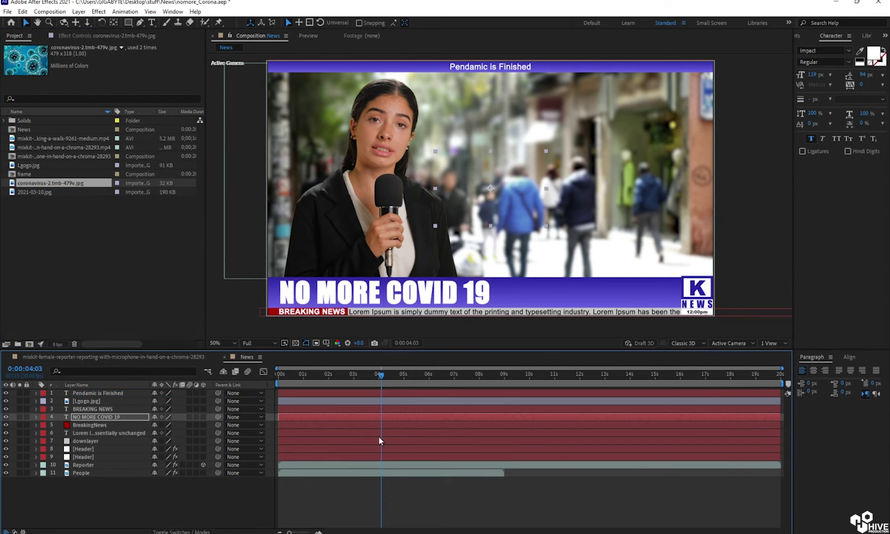
pyautogui.moveTo(499, 207); pyautogui.dragTo(616, 172)
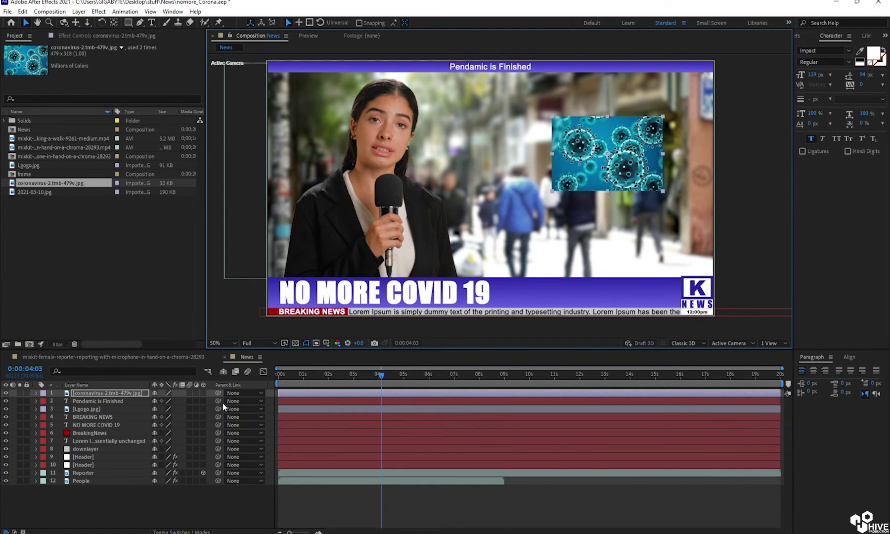
pyautogui.press('s')
pyautogui.moveTo(165, 401); pyautogui.dragTo(187, 400)
pyautogui.moveTo(627, 176)
pyautogui.mouseDown()
pyautogui.moveTo(618, 179)
pyautogui.moveTo(626, 177)
pyautogui.mouseUp()
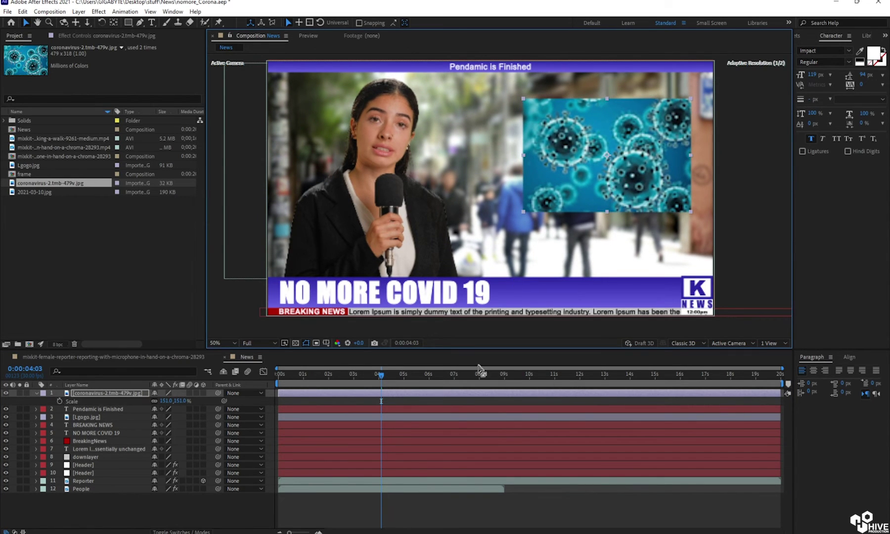
# Step: Create a new white solid layer
pyautogui.rightClick(761, 240)
pyautogui.moveTo(774, 239)
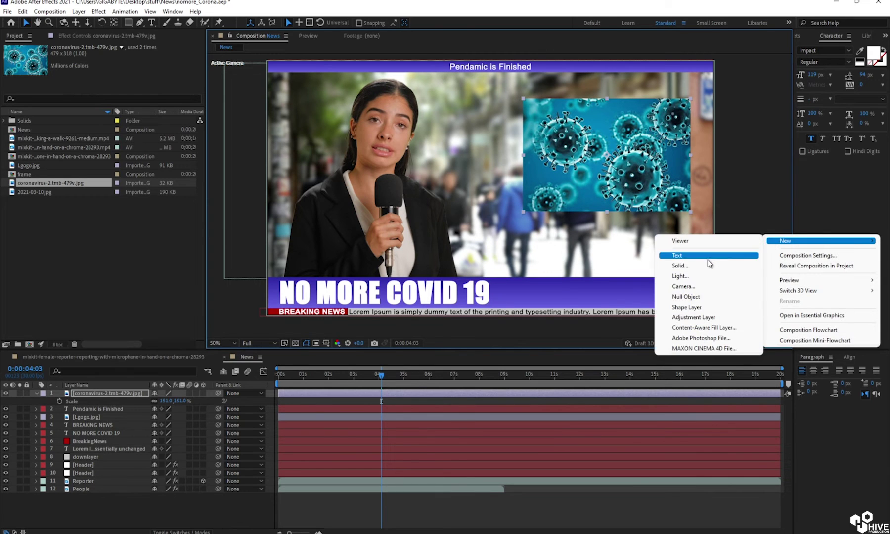
pyautogui.click(680, 266)
pyautogui.click(445, 304)
pyautogui.click(93, 148)
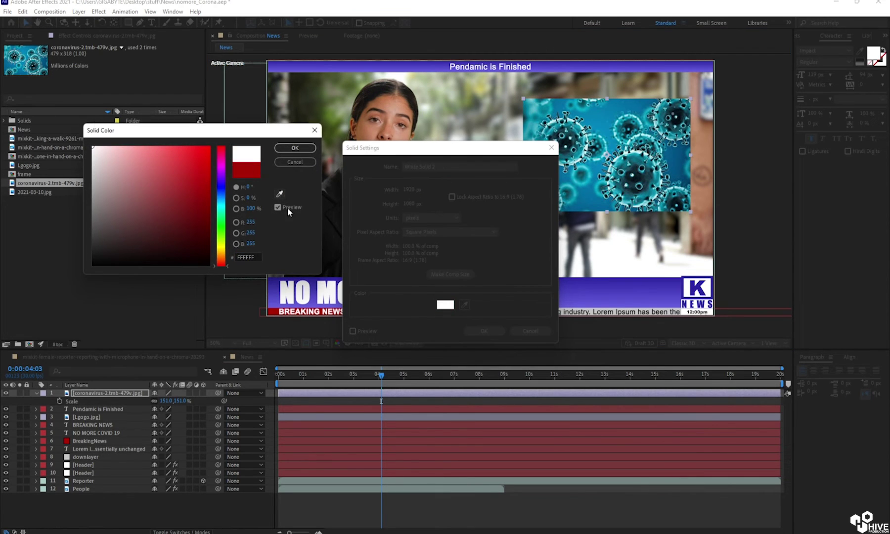
pyautogui.click(294, 148)
pyautogui.click(485, 332)
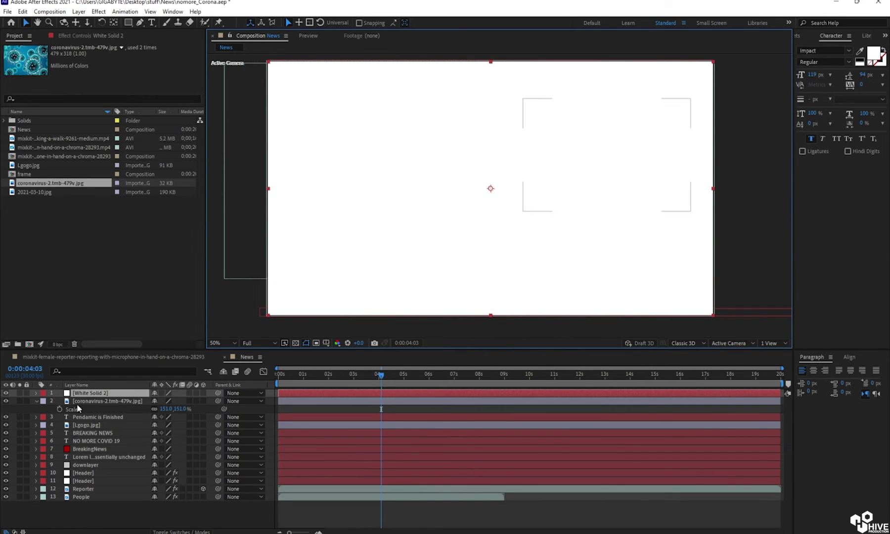
# Step: Move the white solid below the virus image and resize it to frame the image
pyautogui.moveTo(106, 401); pyautogui.dragTo(99, 391)
pyautogui.moveTo(491, 62); pyautogui.dragTo(605, 123)
pyautogui.moveTo(609, 89); pyautogui.dragTo(610, 98)
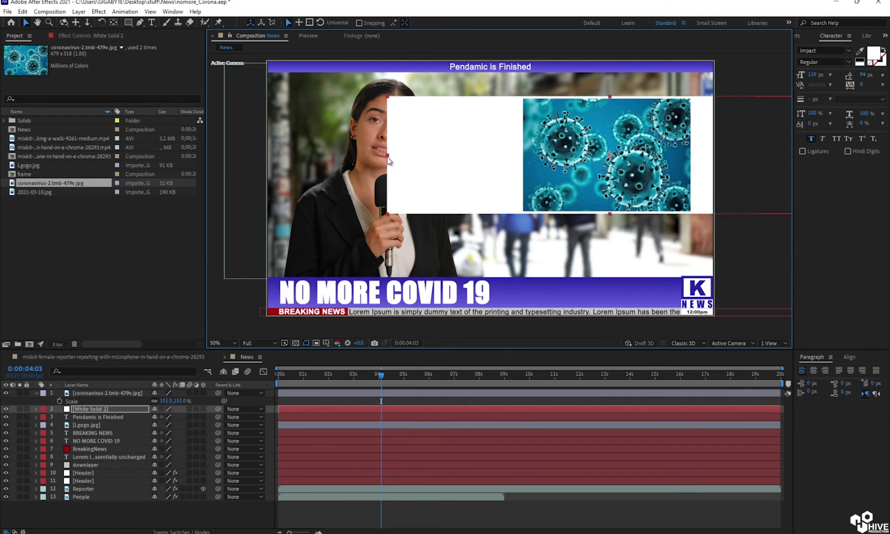
pyautogui.moveTo(388, 161); pyautogui.dragTo(523, 162)
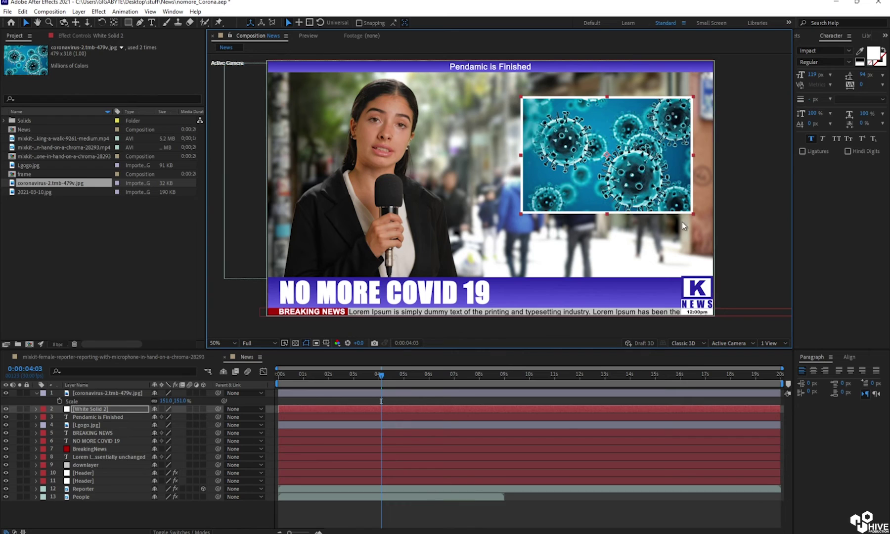
pyautogui.click(732, 238)
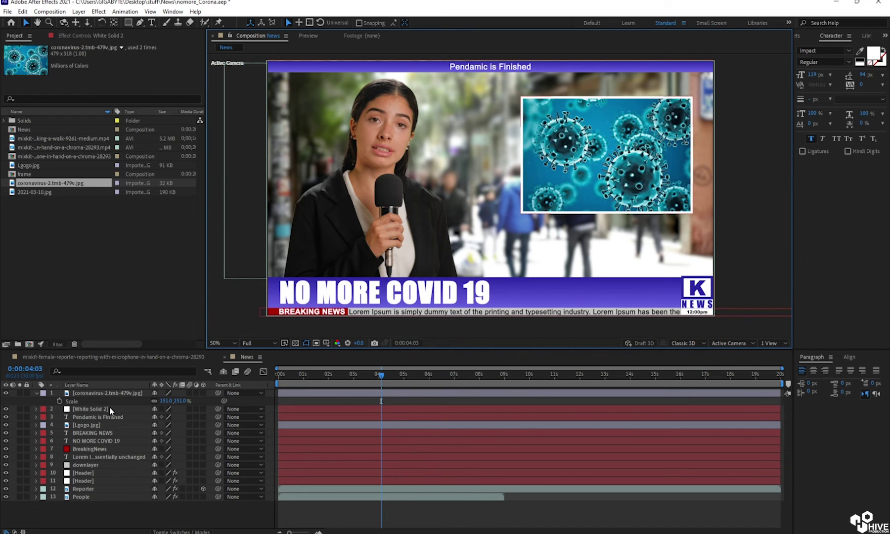
pyautogui.click(36, 393)
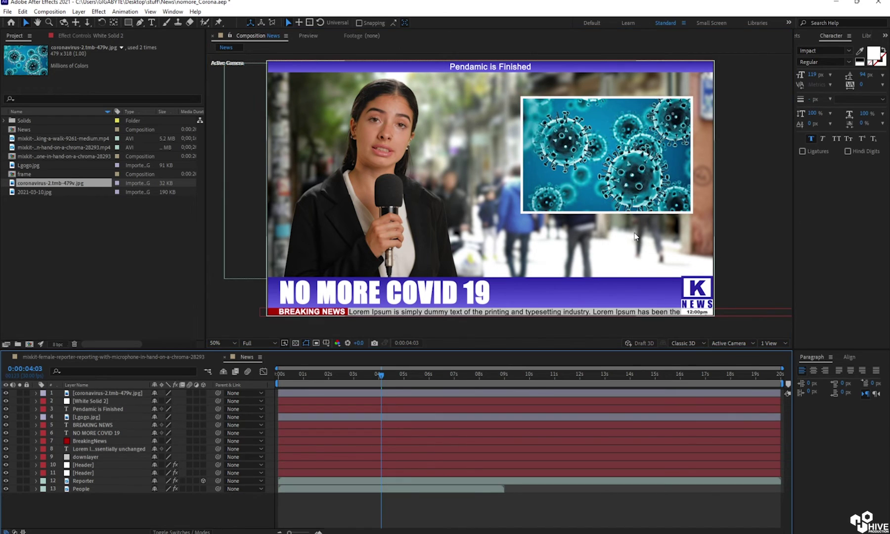
# Step: Keyframe the Lorem Ipsum ticker's Position far left at 0:00:08:29
pyautogui.press('h')
pyautogui.moveTo(449, 202); pyautogui.dragTo(453, 211)
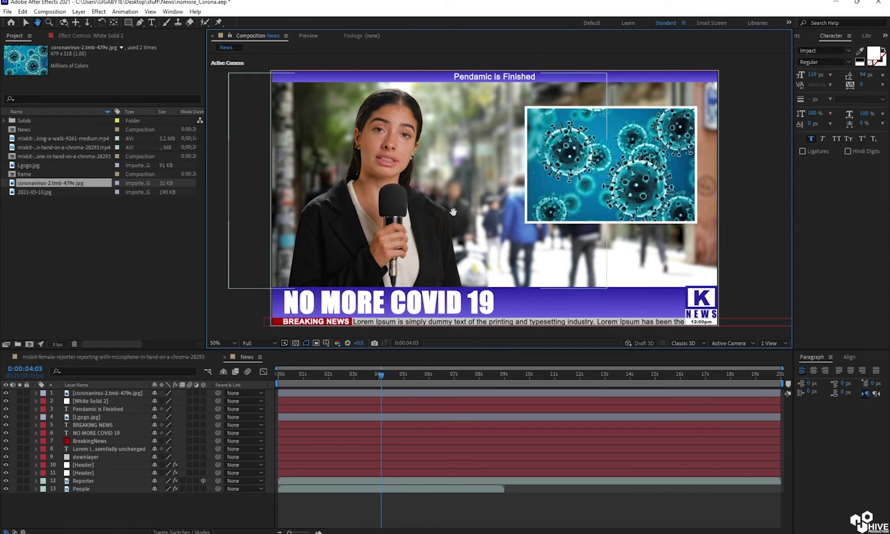
pyautogui.moveTo(291, 386); pyautogui.dragTo(277, 381)
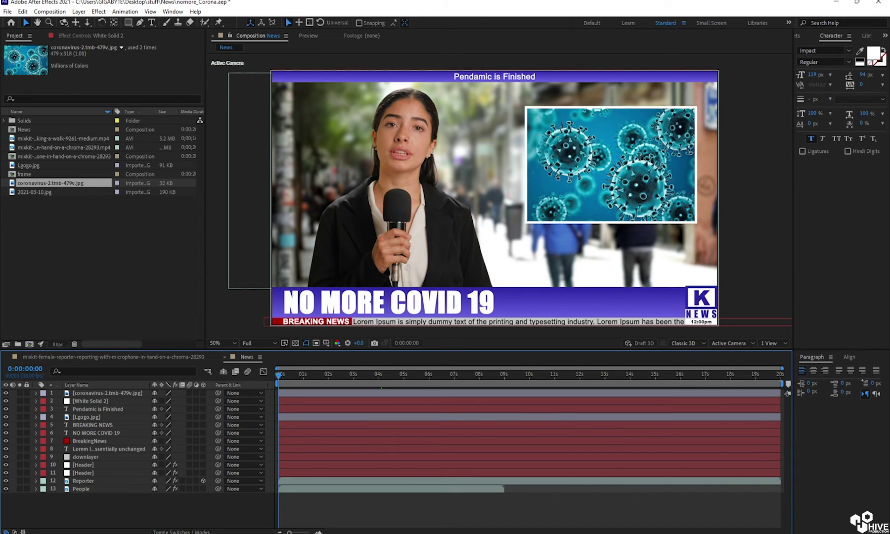
pyautogui.click(295, 447)
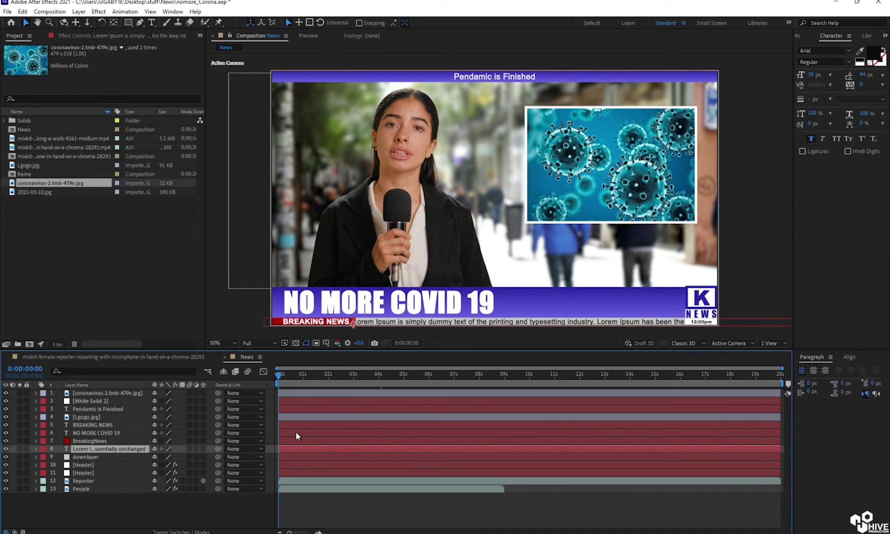
pyautogui.moveTo(275, 378); pyautogui.dragTo(505, 408)
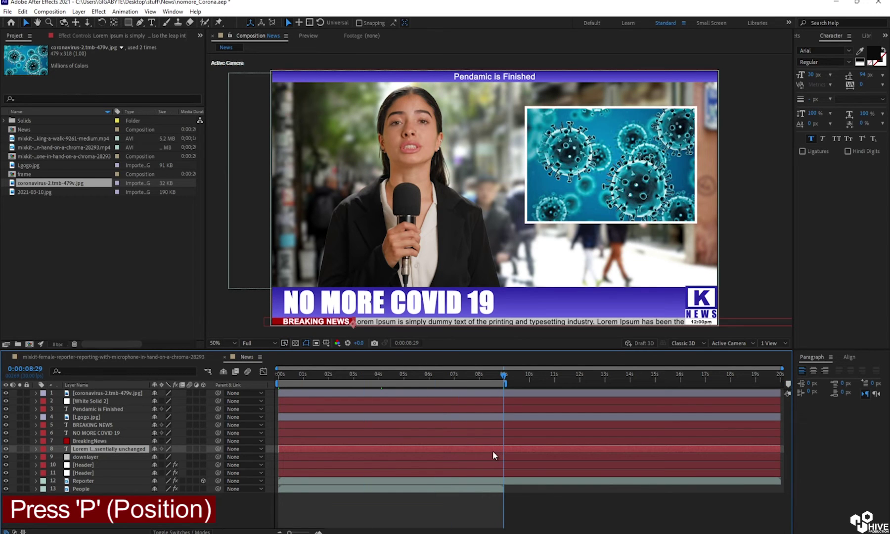
pyautogui.press('p')
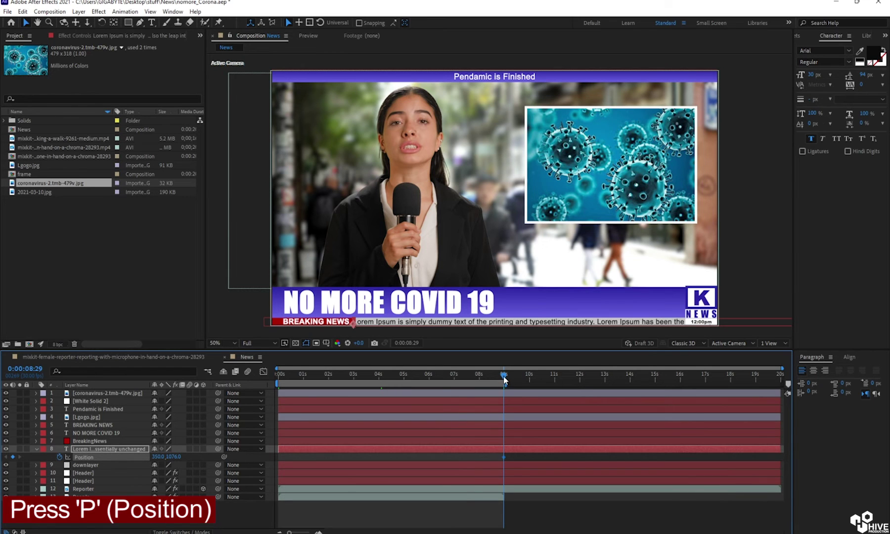
pyautogui.moveTo(504, 379); pyautogui.dragTo(278, 378)
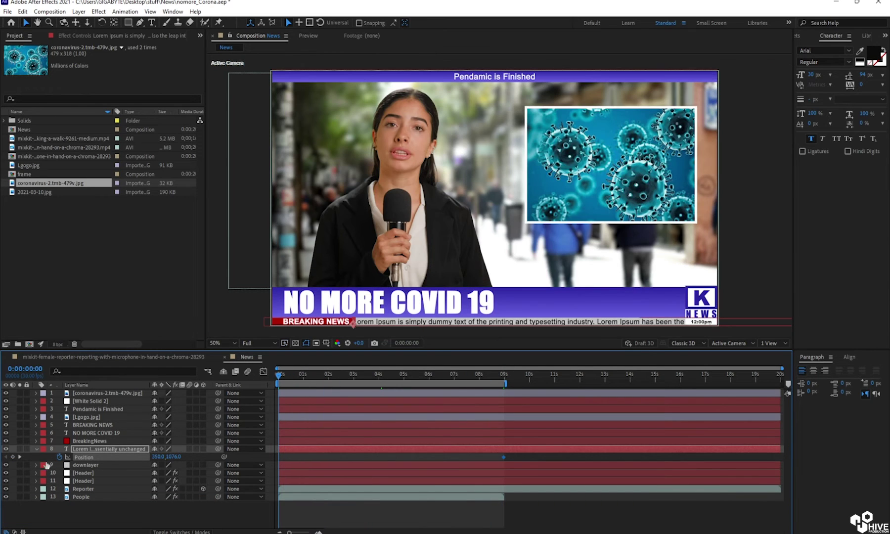
pyautogui.click(505, 379)
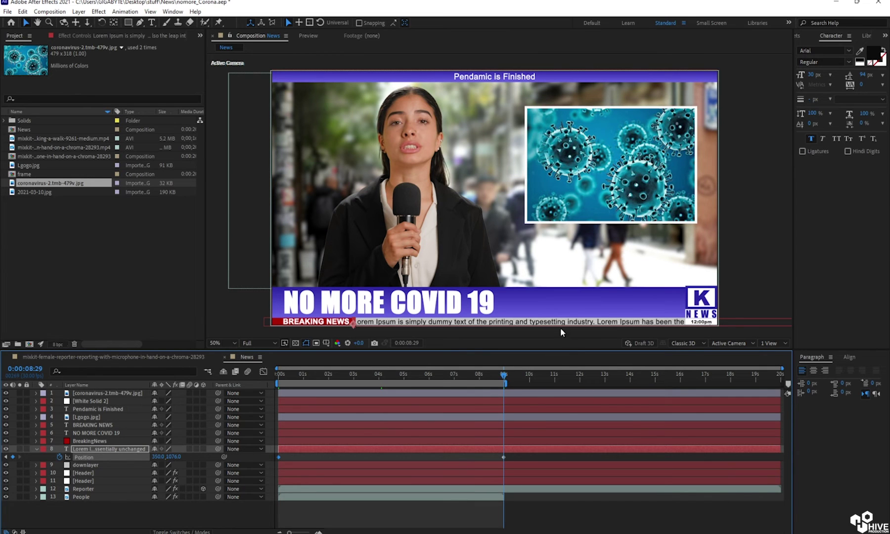
pyautogui.moveTo(563, 323); pyautogui.dragTo(143, 350)
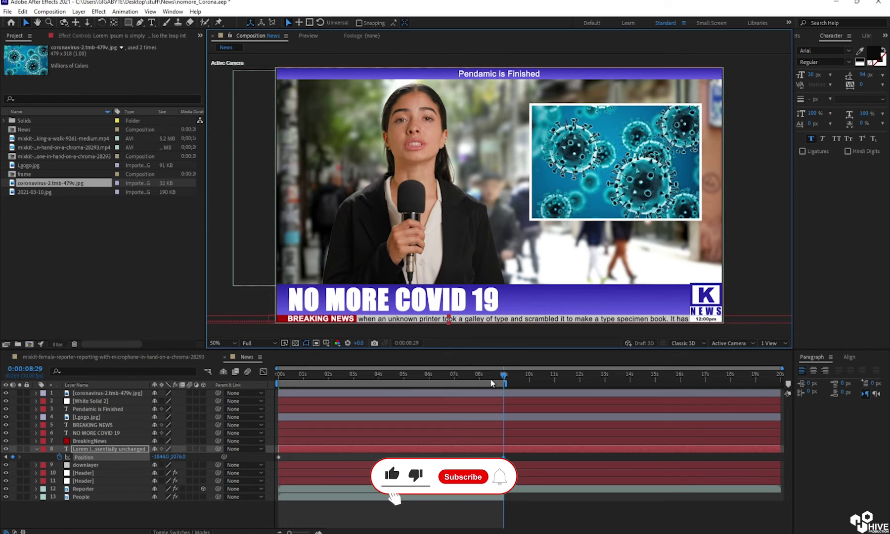
# Step: Preview the ticker scroll from the start, then collapse the ticker layer
pyautogui.press('Home')
pyautogui.press('space')
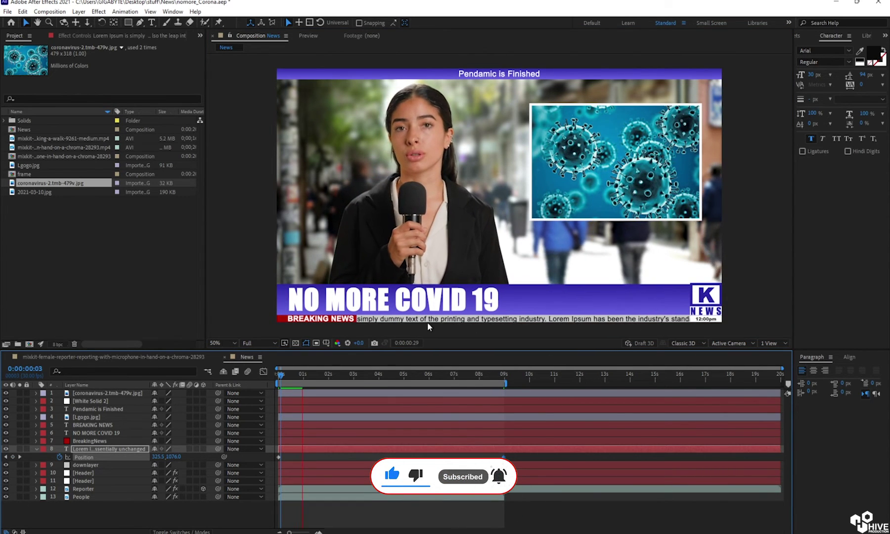
pyautogui.click(310, 377)
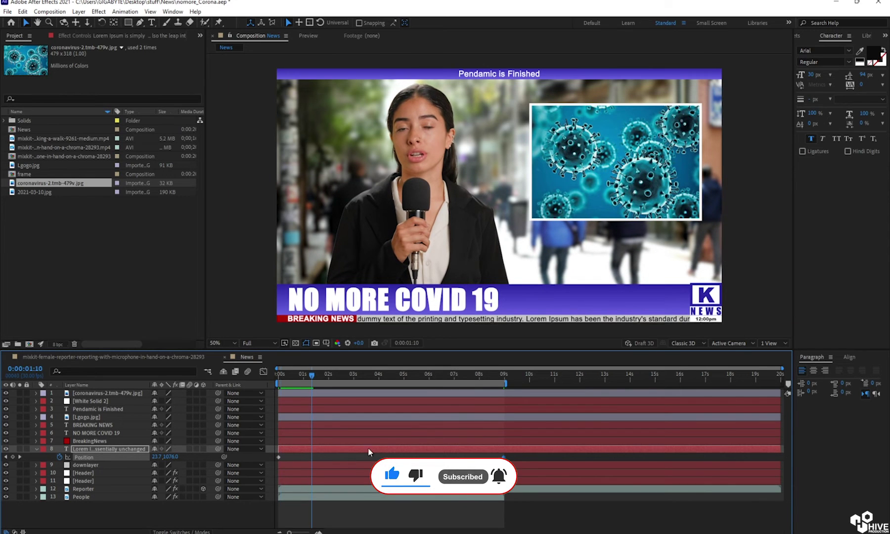
pyautogui.click(304, 376)
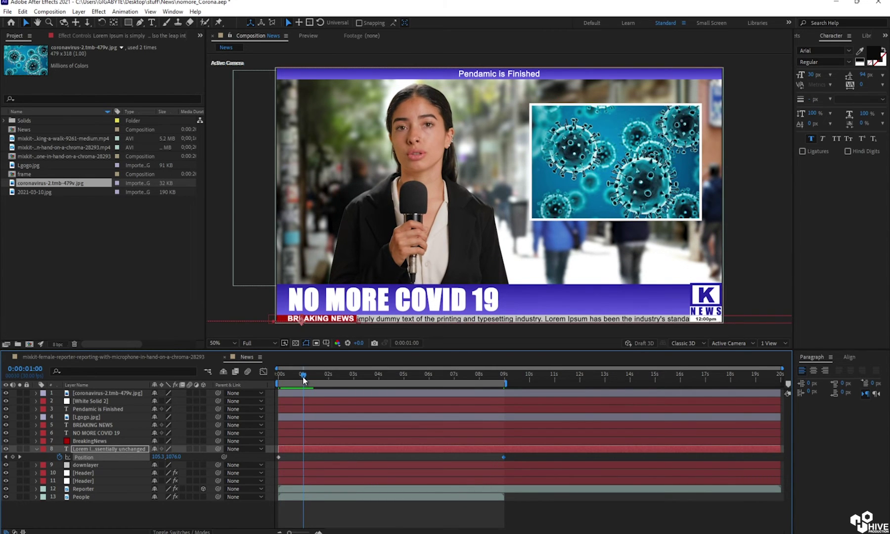
pyautogui.moveTo(303, 376); pyautogui.dragTo(329, 377)
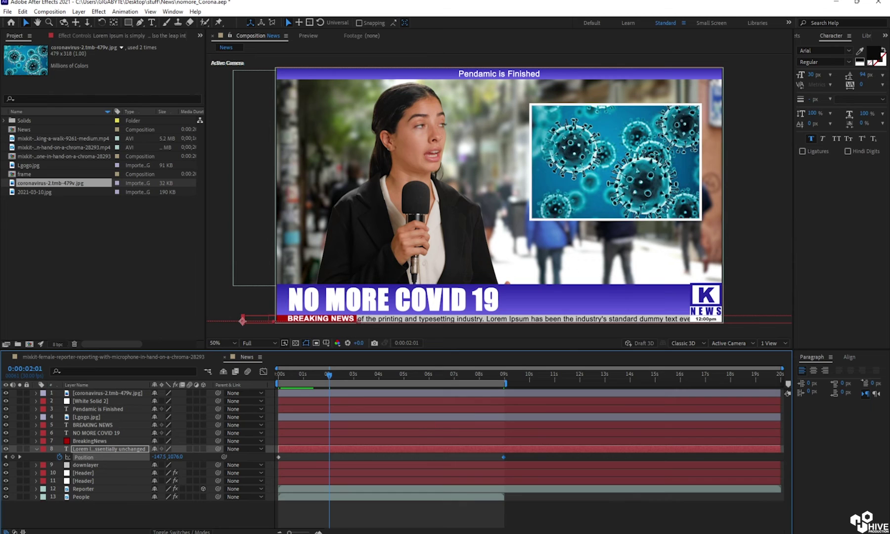
pyautogui.click(36, 449)
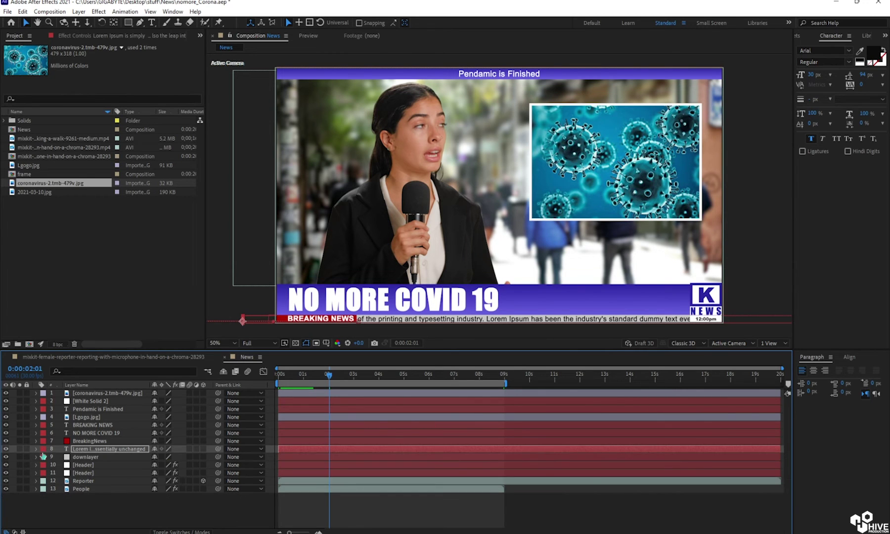
# Step: Keyframe the Pendamic is Finished header's Position shifted left just before 1 second
pyautogui.click(94, 409)
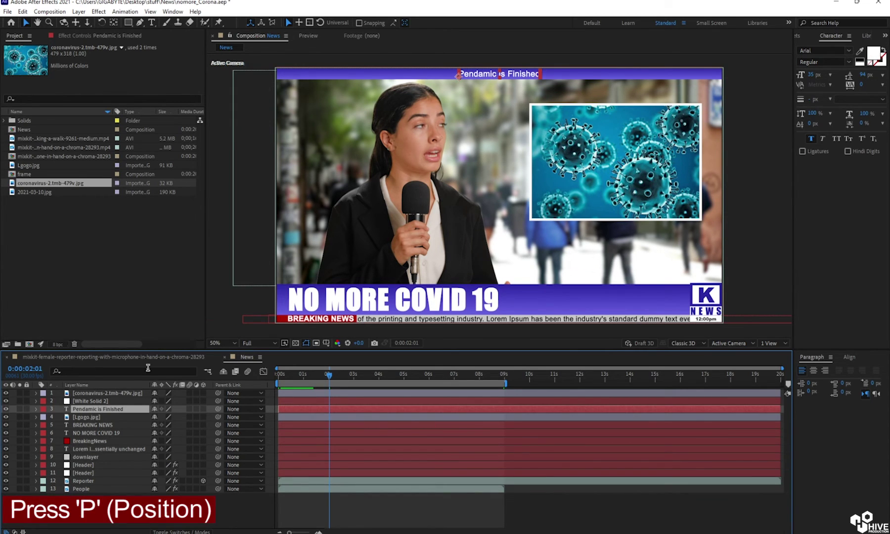
pyautogui.press('p')
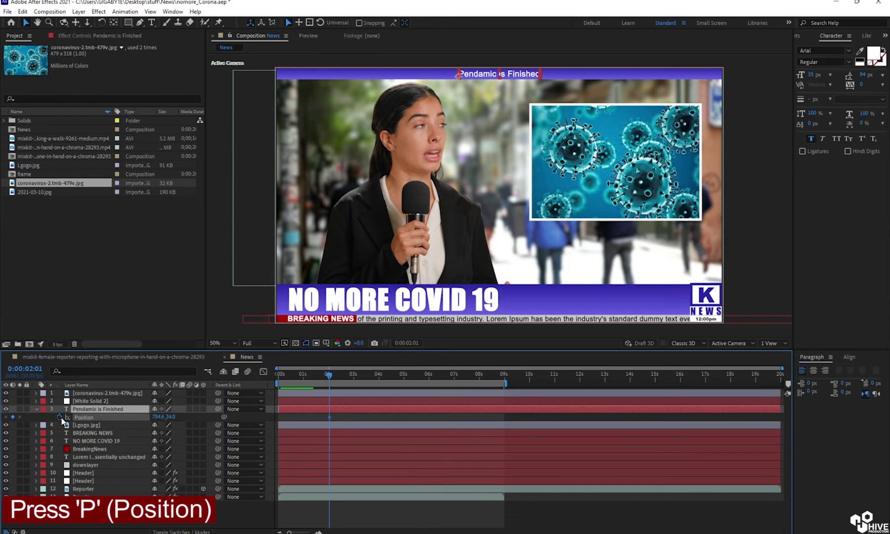
pyautogui.moveTo(329, 376); pyautogui.dragTo(303, 376)
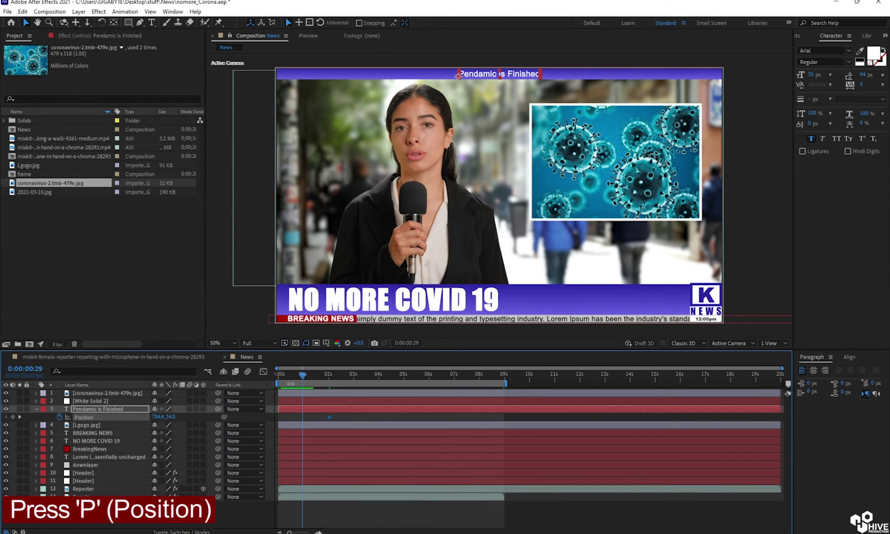
pyautogui.moveTo(158, 419); pyautogui.dragTo(132, 419)
# Step: Preview the header sliding in from the first frame to about two seconds
pyautogui.moveTo(302, 378); pyautogui.dragTo(270, 378)
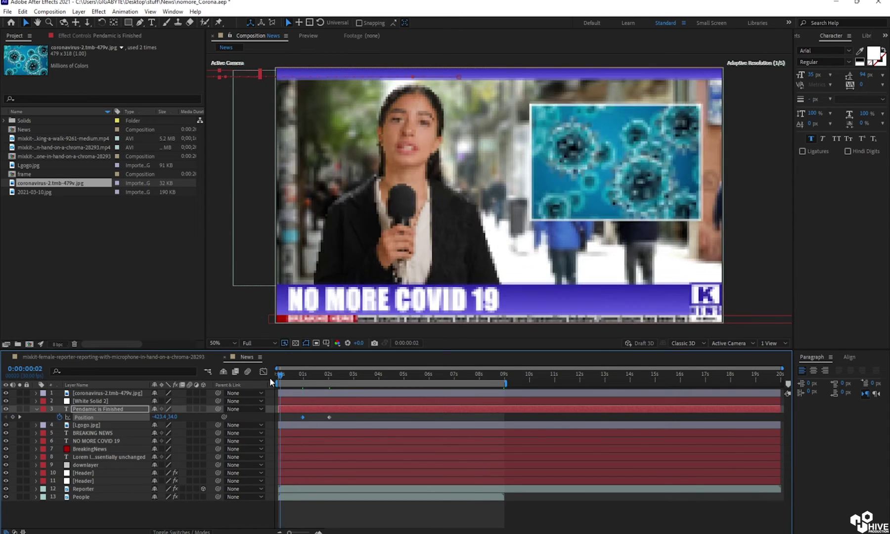
pyautogui.press('space')
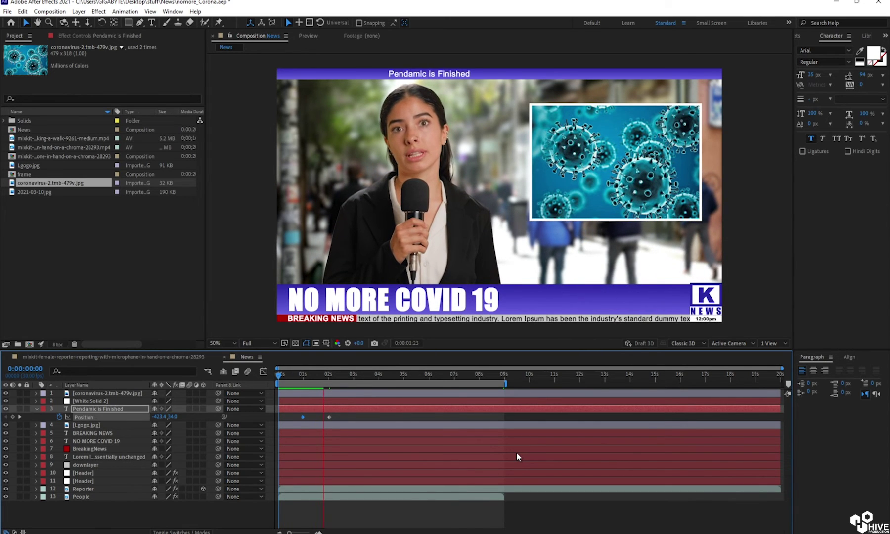
pyautogui.press('space')
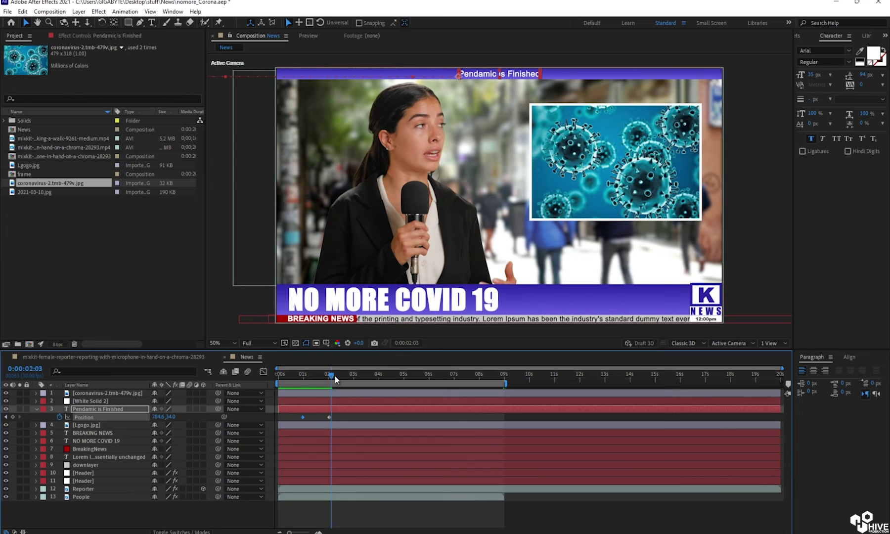
pyautogui.moveTo(330, 379); pyautogui.dragTo(330, 379)
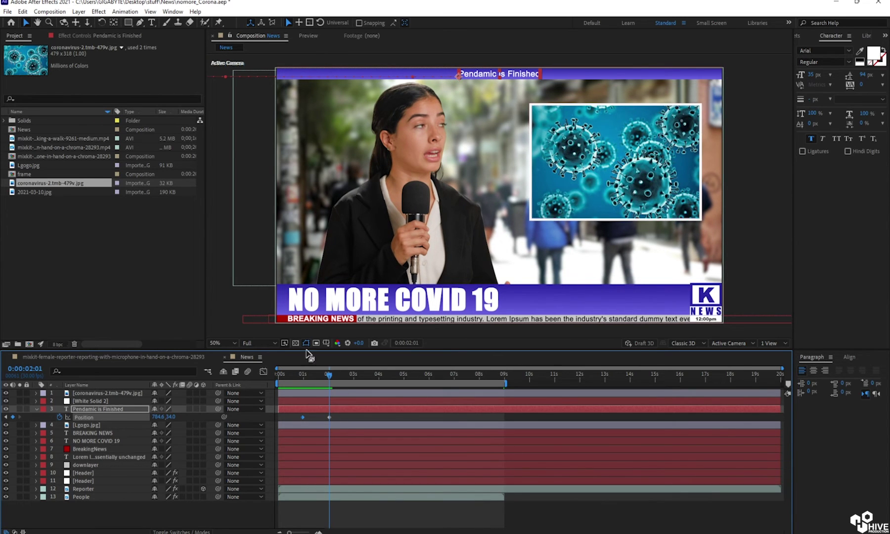
# Step: Keyframe the NO MORE COVID 19 headline to slide in from off-frame left
pyautogui.click(338, 300)
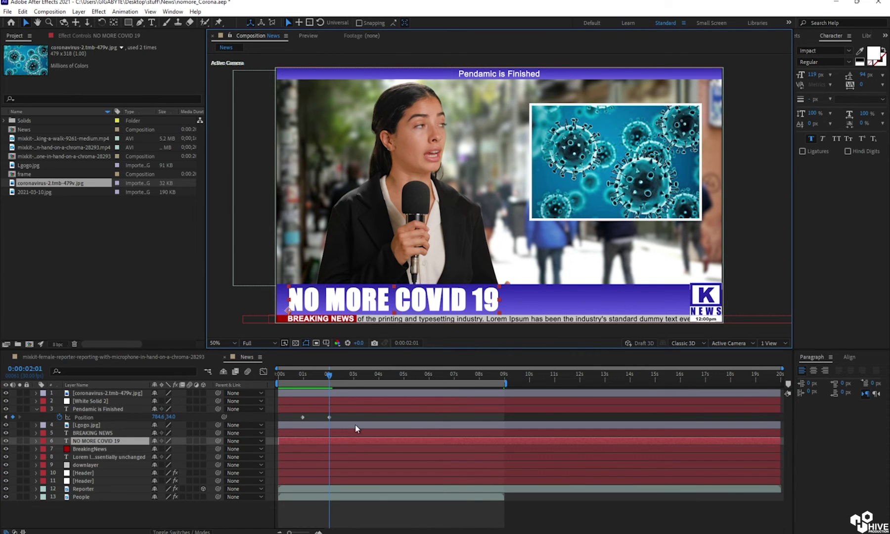
pyautogui.press('p')
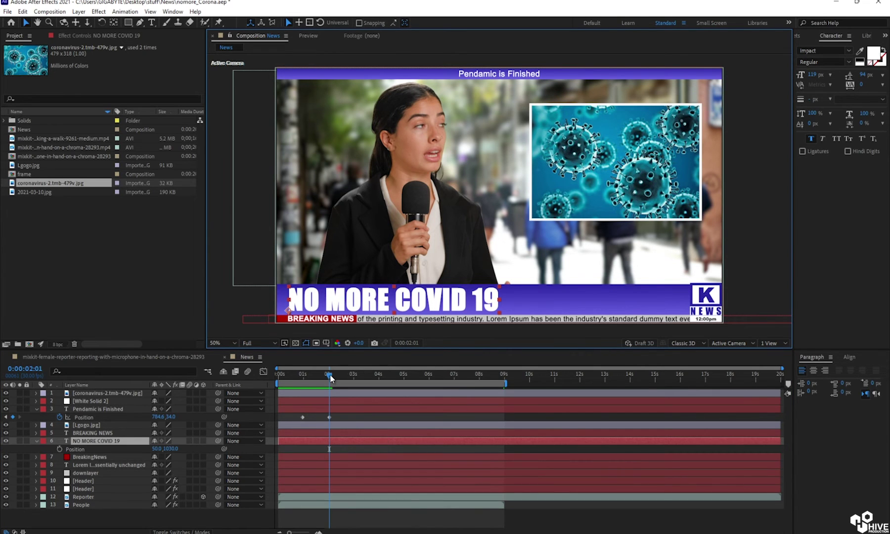
pyautogui.moveTo(329, 376)
pyautogui.mouseDown()
pyautogui.moveTo(355, 384)
pyautogui.moveTo(336, 381)
pyautogui.mouseUp()
pyautogui.click(59, 449)
pyautogui.moveTo(156, 449); pyautogui.dragTo(107, 448)
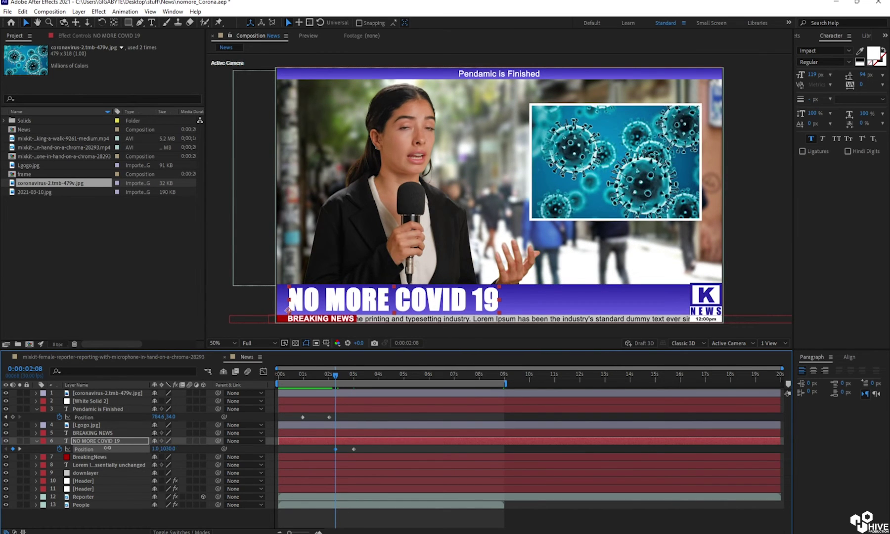
pyautogui.moveTo(288, 304); pyautogui.dragTo(233, 310)
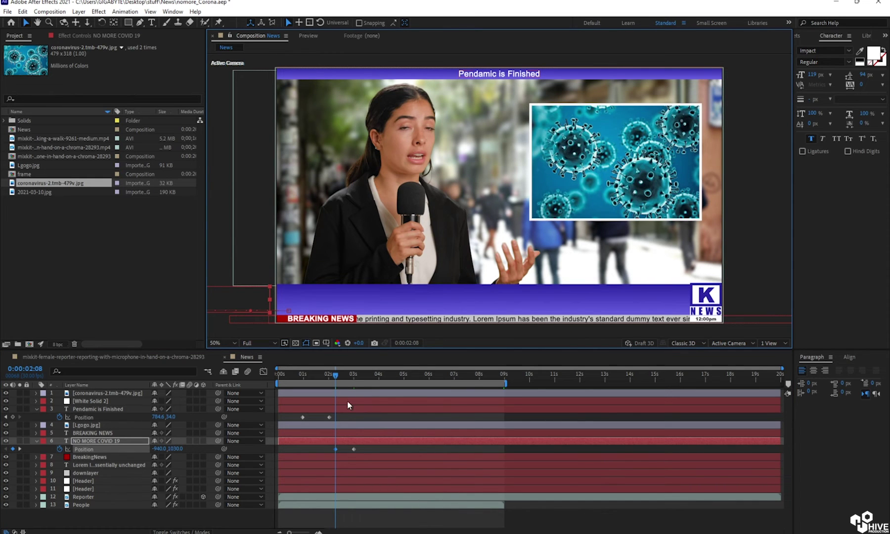
pyautogui.moveTo(337, 375)
pyautogui.mouseDown()
pyautogui.moveTo(355, 379)
pyautogui.moveTo(342, 380)
pyautogui.mouseUp()
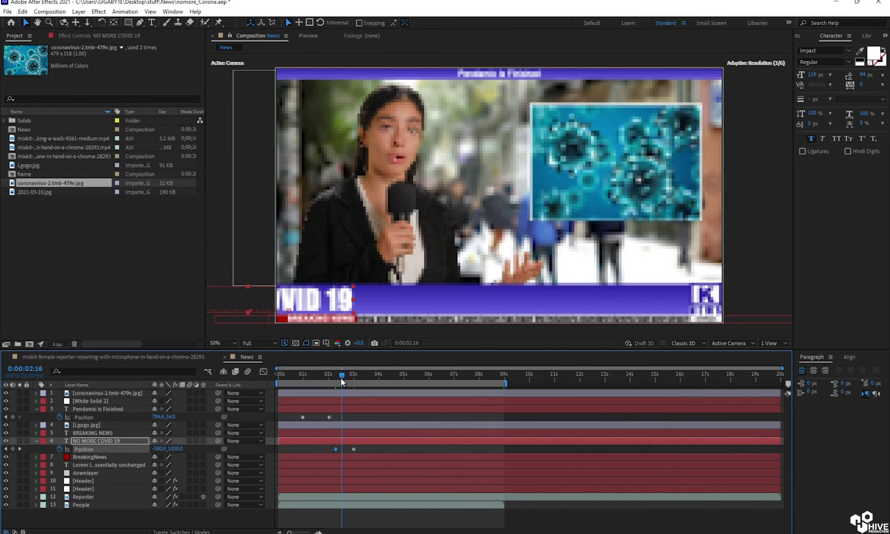
pyautogui.moveTo(335, 449); pyautogui.dragTo(342, 454)
# Step: Add a hold keyframe just after 3 seconds, then slide the headline out left
pyautogui.moveTo(341, 375); pyautogui.dragTo(390, 378)
pyautogui.click(12, 449)
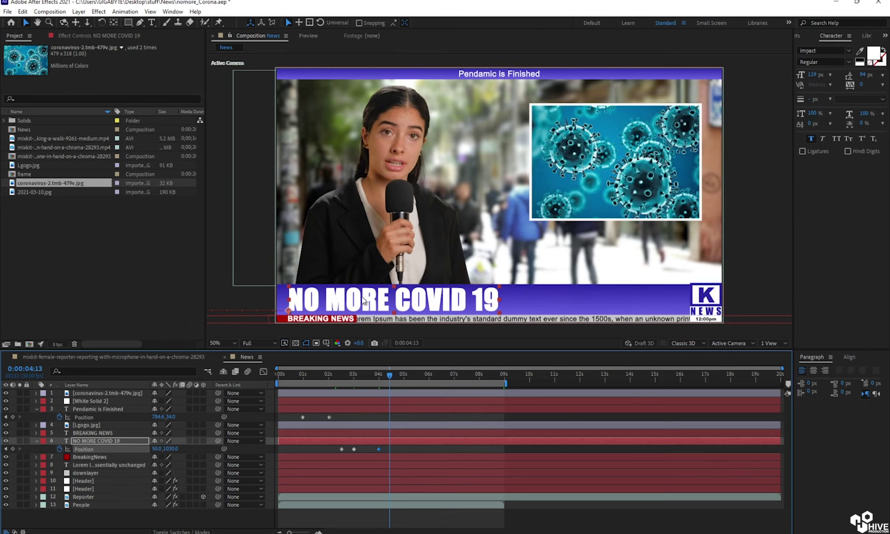
pyautogui.moveTo(363, 299); pyautogui.dragTo(133, 302)
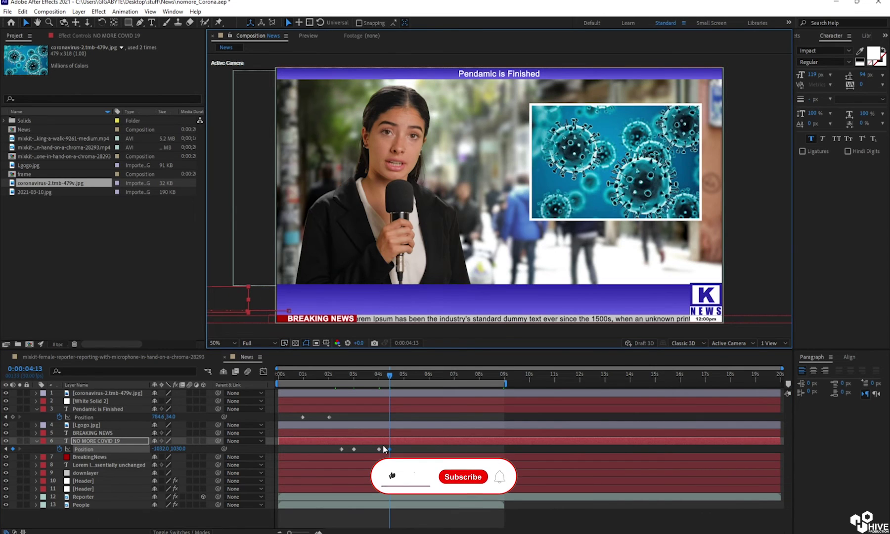
# Step: Shift the header's entrance keyframes earlier and select the headline's four Position keyframes
pyautogui.moveTo(303, 419)
pyautogui.mouseDown()
pyautogui.moveTo(283, 422)
pyautogui.moveTo(303, 417)
pyautogui.mouseUp()
pyautogui.click(326, 418)
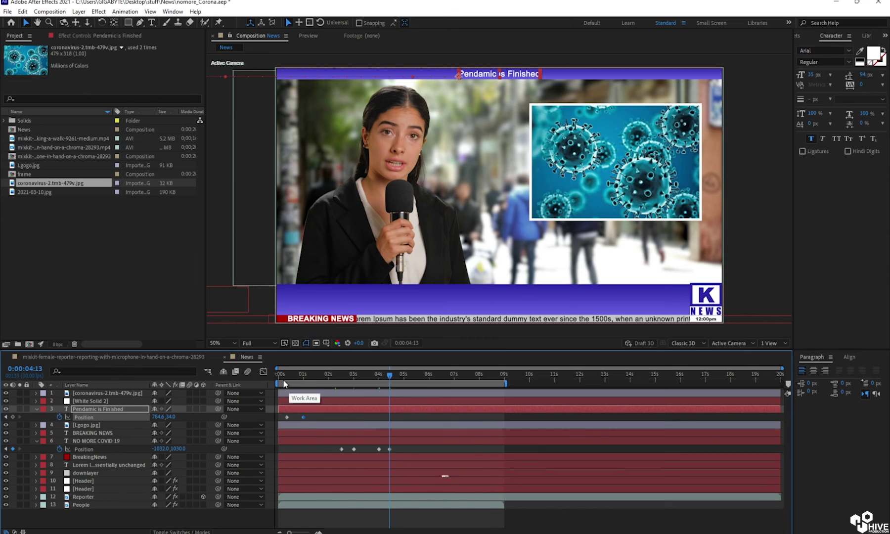
pyautogui.moveTo(334, 447); pyautogui.dragTo(356, 449)
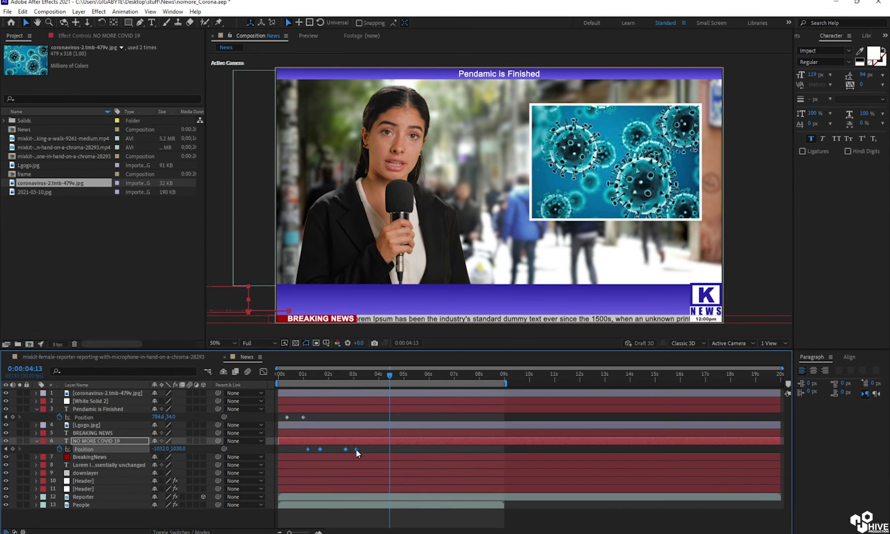
pyautogui.click(301, 378)
# Step: Split the headline layer at the current time and delete the unwanted first piece
pyautogui.click(303, 441)
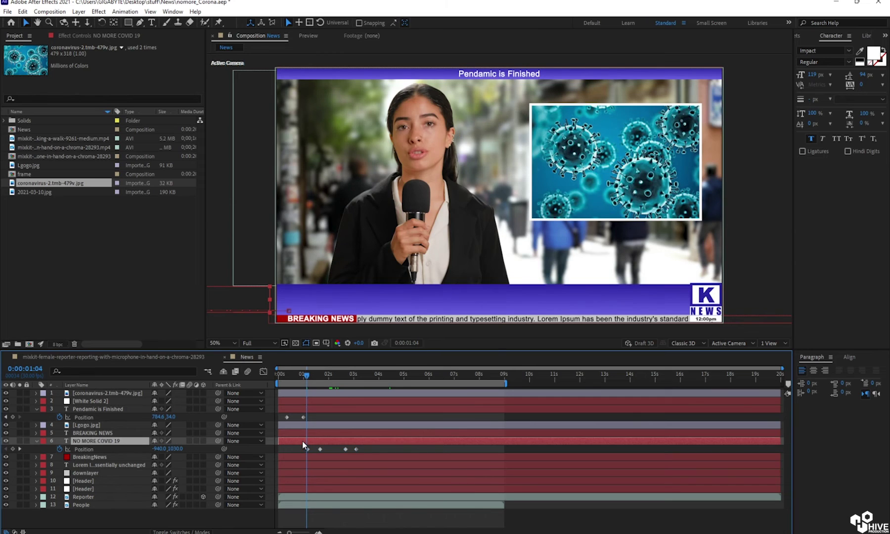
pyautogui.click(22, 12)
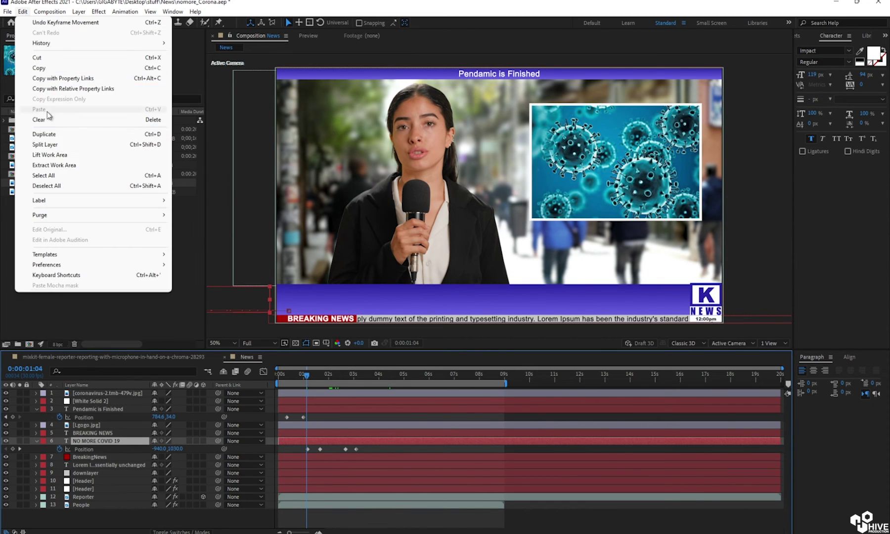
pyautogui.click(54, 145)
pyautogui.click(300, 449)
pyautogui.press('Delete')
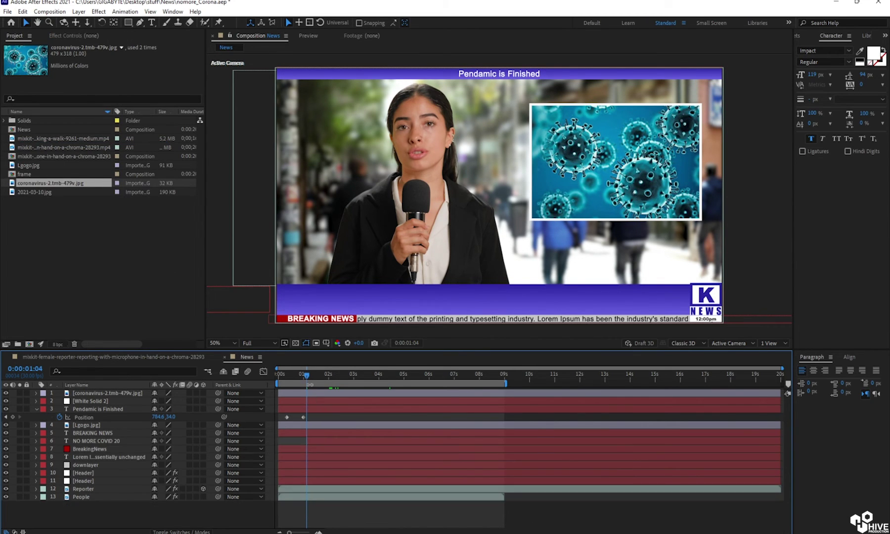
pyautogui.press('space')
# Step: Trim NO MORE COVID 20 after its exit, deleting the trailing NO MORE COVID 21 piece
pyautogui.click(327, 438)
pyautogui.press('p')
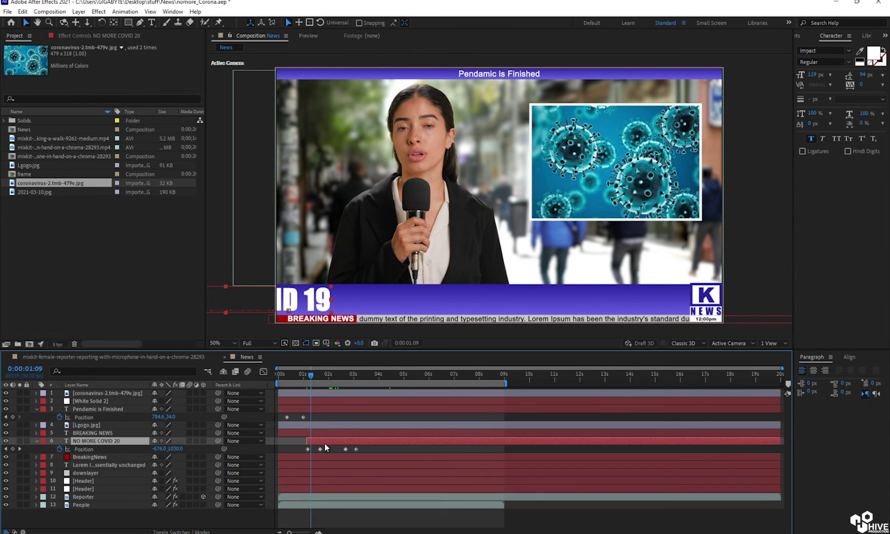
pyautogui.moveTo(311, 376); pyautogui.dragTo(331, 375)
pyautogui.click(358, 384)
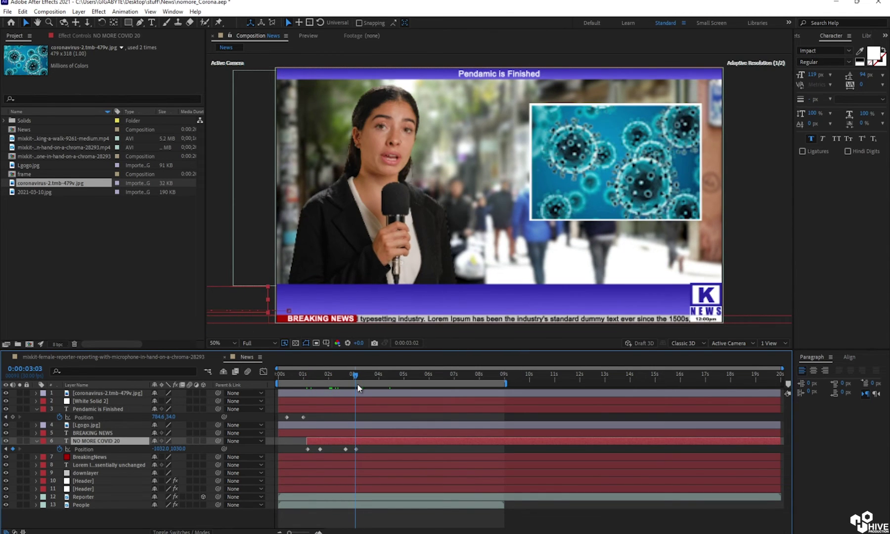
pyautogui.click(22, 11)
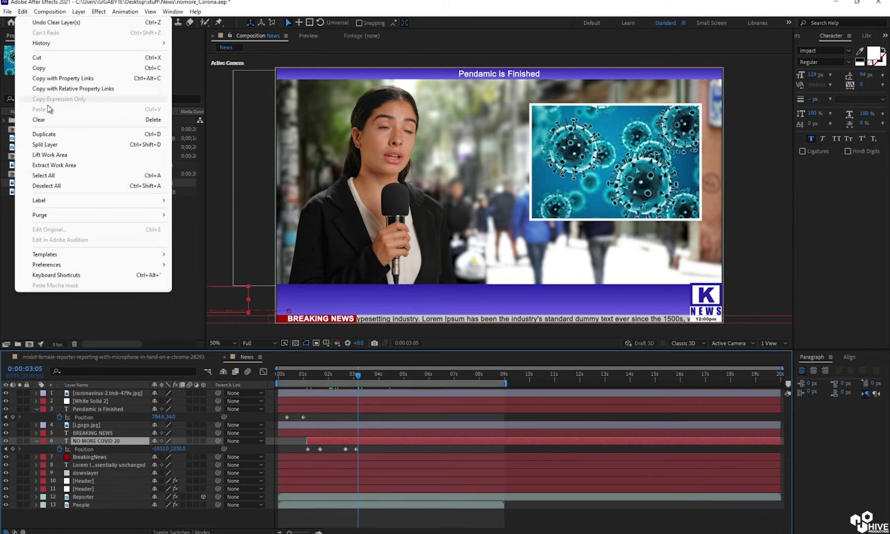
pyautogui.click(50, 143)
pyautogui.press('Delete')
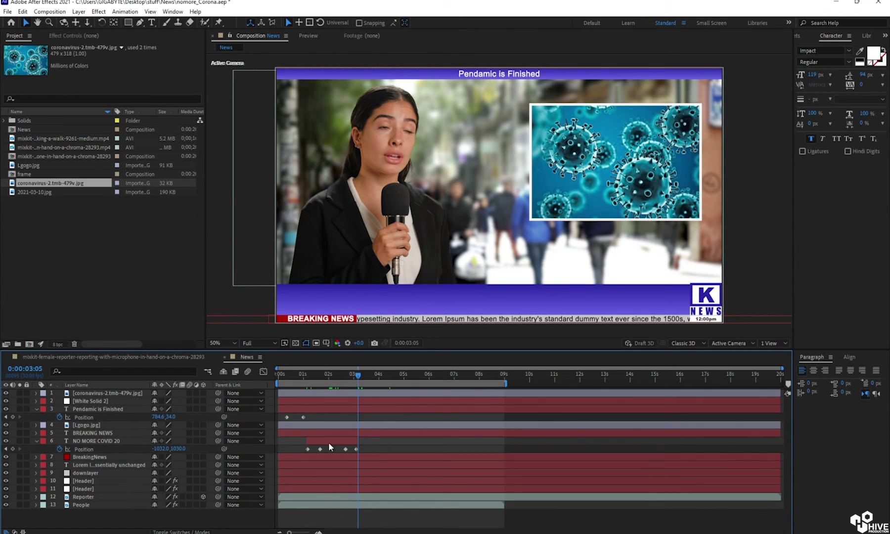
pyautogui.click(36, 440)
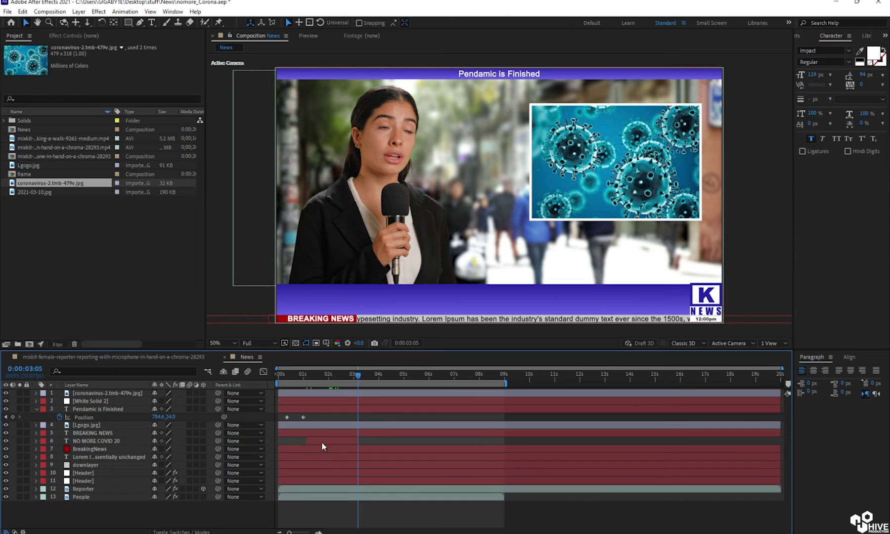
# Step: Duplicate NO MORE COVID 20 and start the copy around 3 seconds, undoing extra copies
pyautogui.click(322, 440)
pyautogui.hotkey('ctrl', 'd')
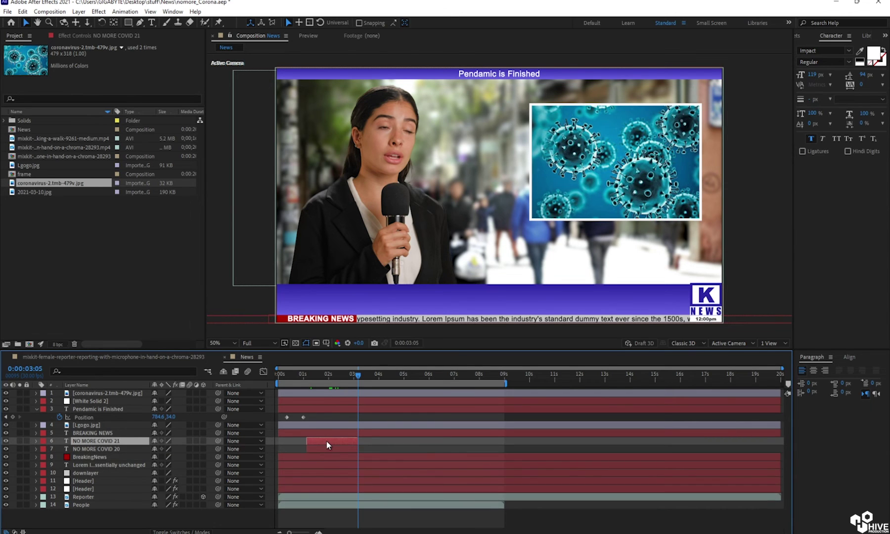
pyautogui.moveTo(326, 441); pyautogui.dragTo(439, 443)
pyautogui.hotkey('ctrl', 'd')
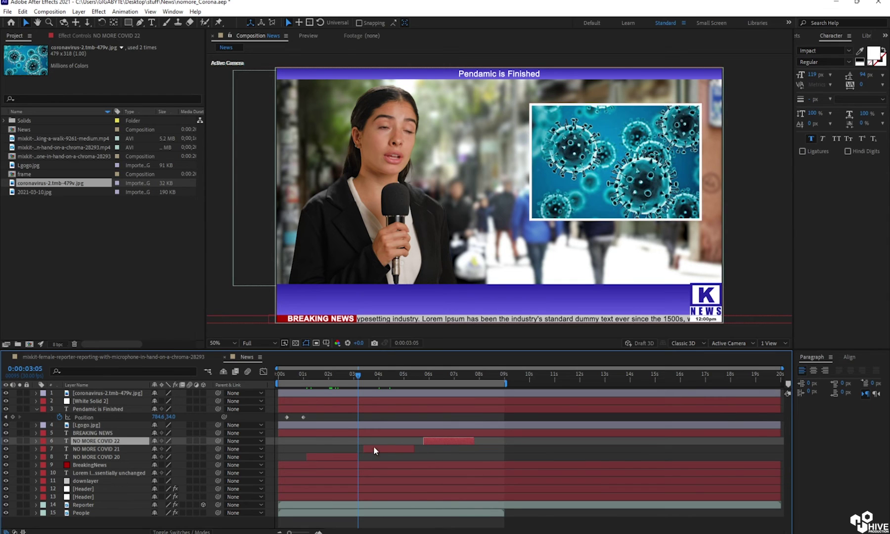
pyautogui.hotkey('ctrl', 'z')
pyautogui.hotkey('ctrl', 'z')
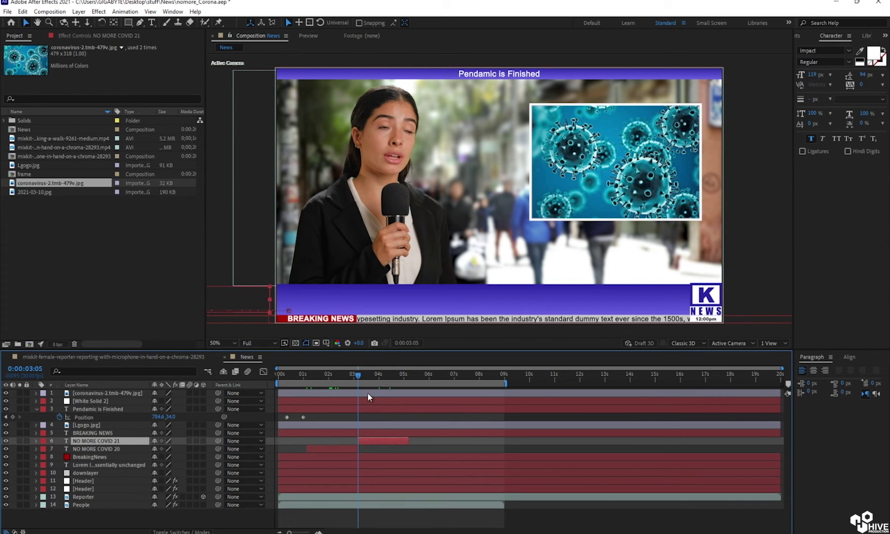
pyautogui.hotkey('ctrl', 'z')
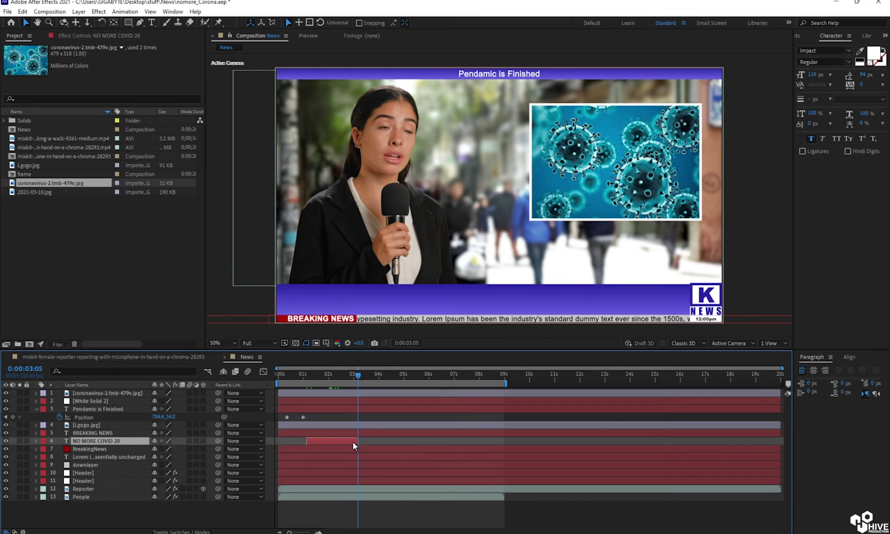
# Step: Delay the headline's exit keyframes and duplicate it again for the third headline
pyautogui.press('p')
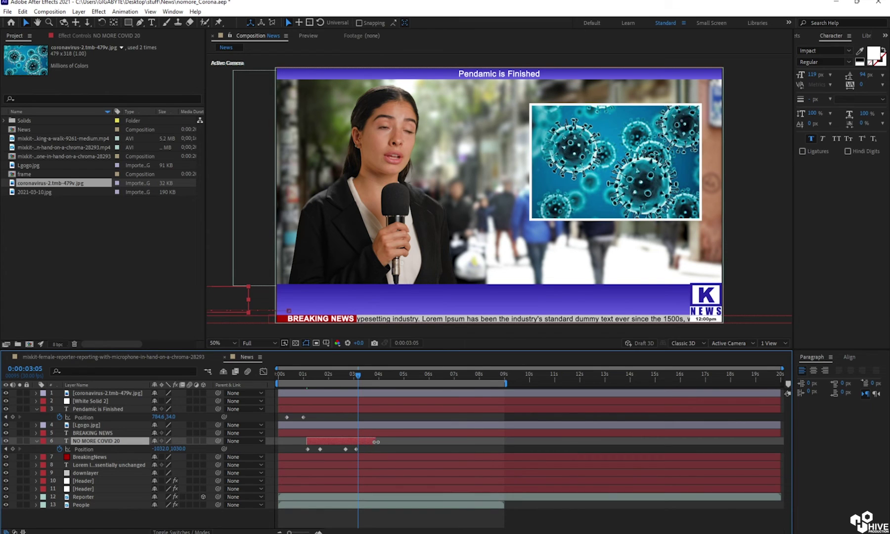
pyautogui.moveTo(366, 453); pyautogui.dragTo(468, 449)
pyautogui.hotkey('ctrl', 'd')
pyautogui.hotkey('ctrl', 'd')
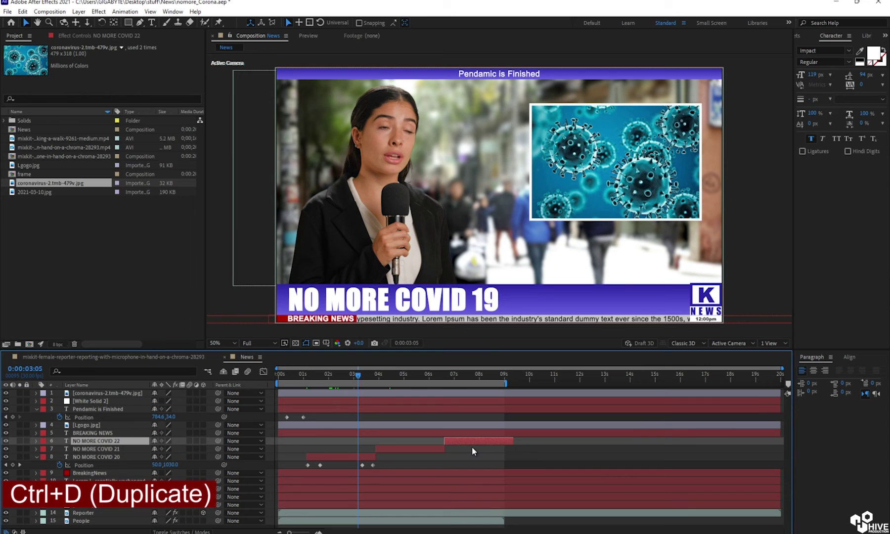
pyautogui.press('p')
pyautogui.moveTo(514, 457); pyautogui.dragTo(494, 450)
# Step: Change the second headline's text to CORONA VIRUS IS OVER
pyautogui.moveTo(360, 376); pyautogui.dragTo(404, 376)
pyautogui.click(413, 461)
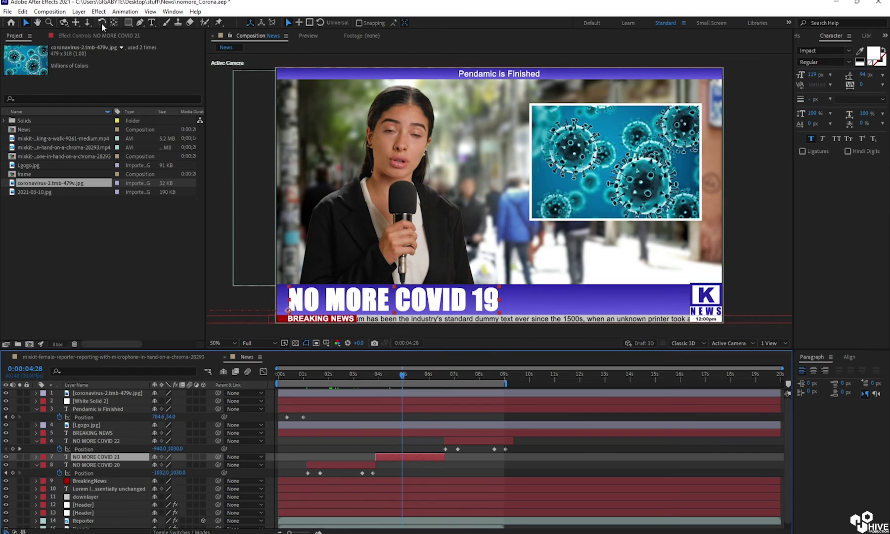
pyautogui.click(151, 22)
pyautogui.moveTo(286, 299); pyautogui.dragTo(549, 329)
pyautogui.write('CORO')
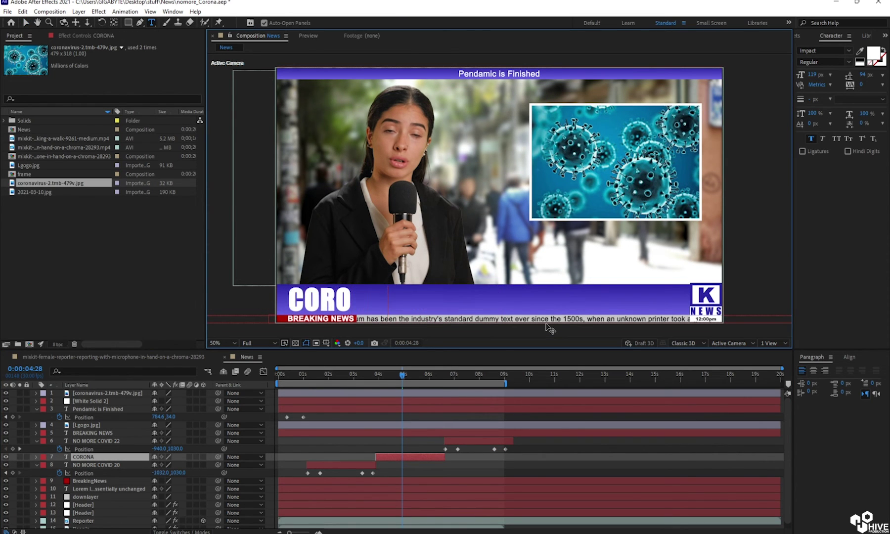
pyautogui.write('NA VIRU')
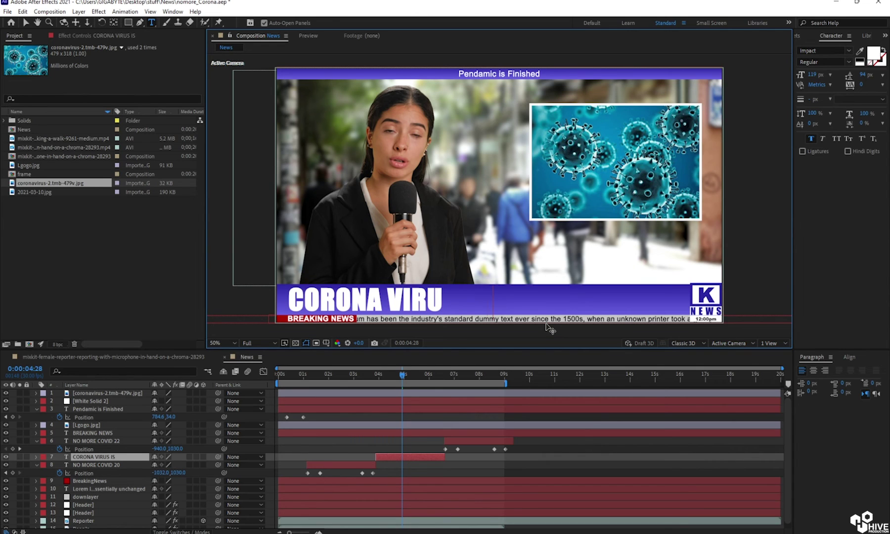
pyautogui.write('S IS OVER')
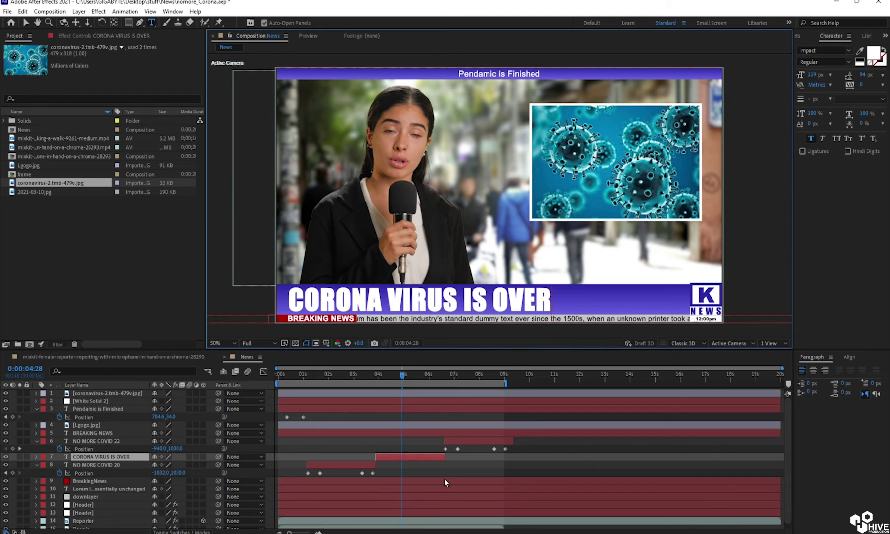
# Step: Change the third headline's text to NO LOCKDOWN
pyautogui.click(468, 377)
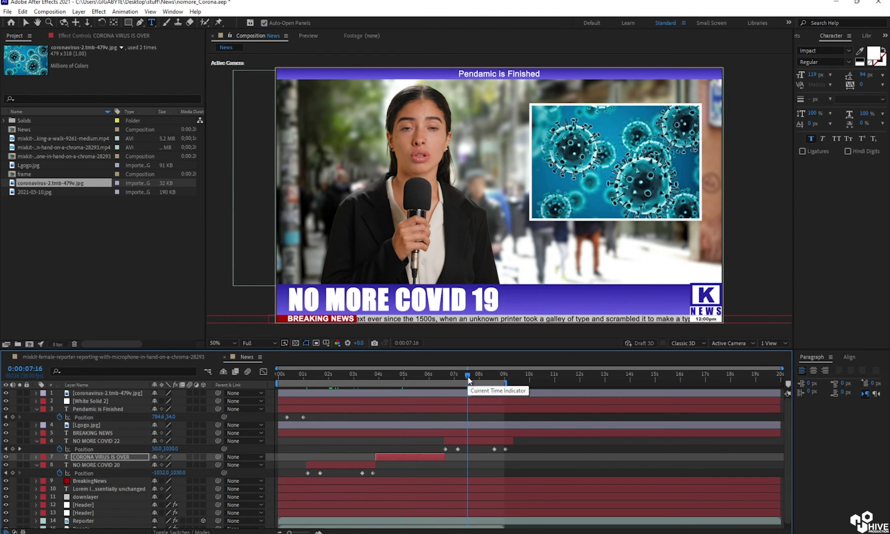
pyautogui.click(476, 441)
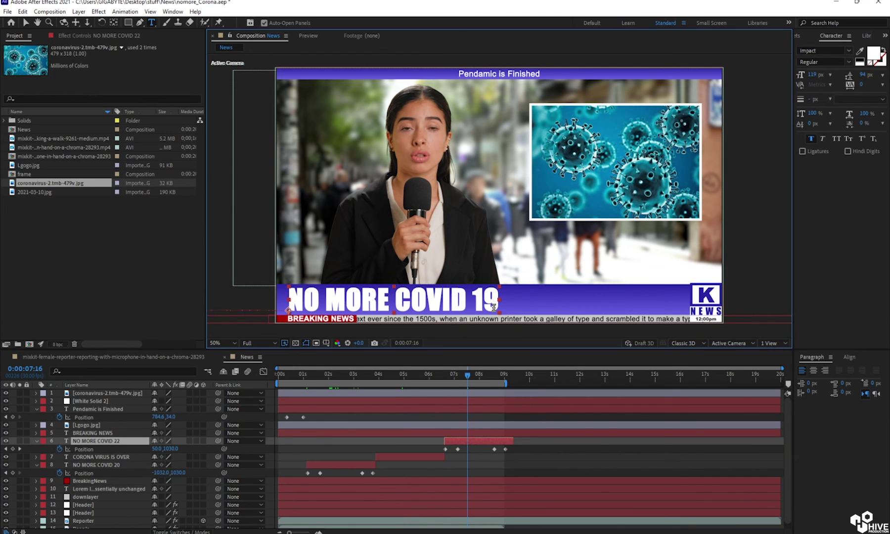
pyautogui.moveTo(290, 295); pyautogui.dragTo(495, 307)
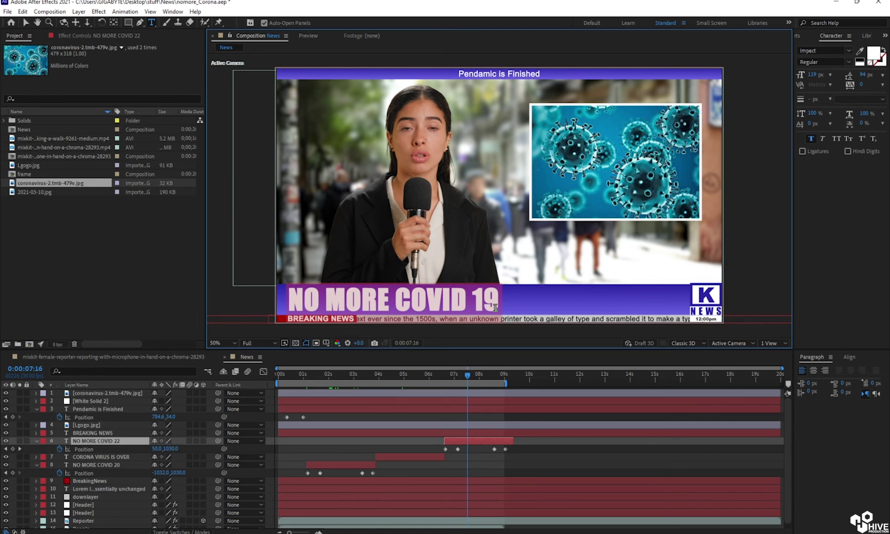
pyautogui.write('No')
pyautogui.press('BackSpace')
pyautogui.write('O L')
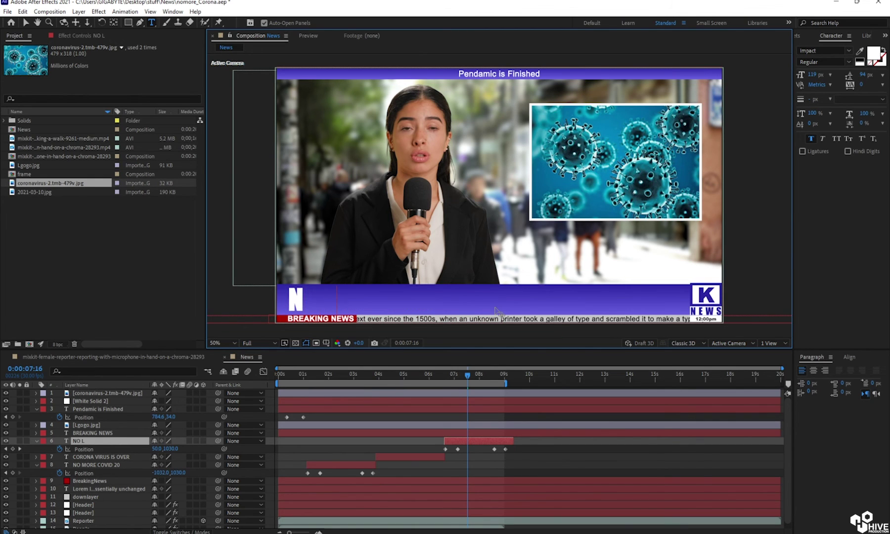
pyautogui.write('OCKDOWN')
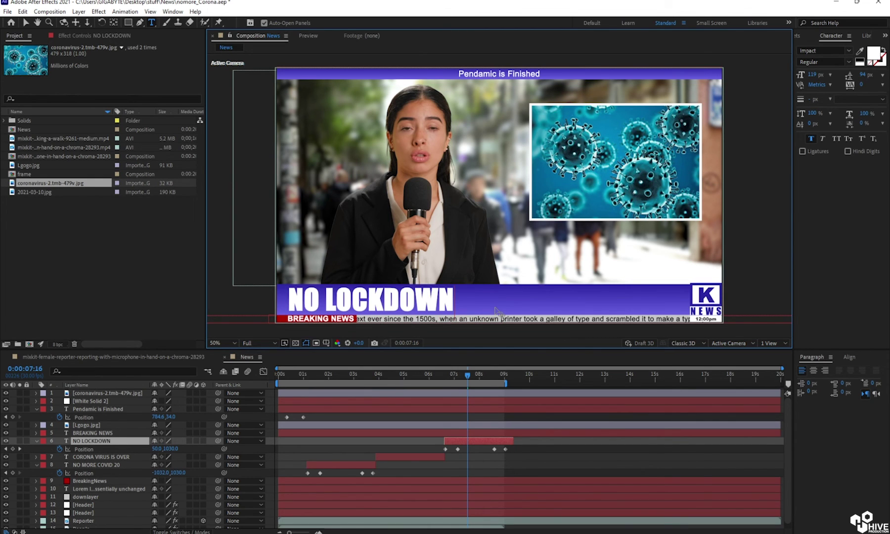
pyautogui.moveTo(466, 374); pyautogui.dragTo(474, 425)
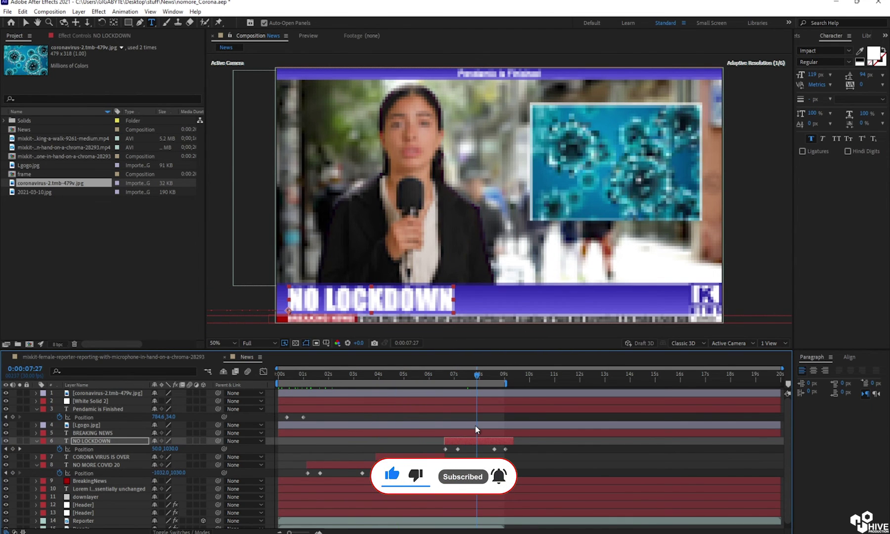
# Step: Pre-compose the coronavirus image and White Solid 2 layers into a precomp named virus
pyautogui.click(37, 441)
pyautogui.click(37, 456)
pyautogui.click(37, 409)
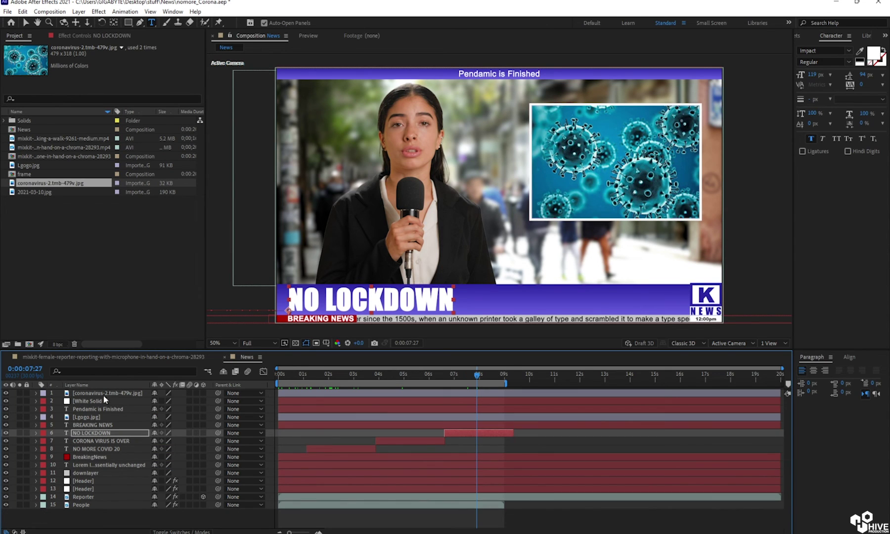
pyautogui.click(101, 393)
pyautogui.keyDown('shift'); pyautogui.click(103, 401); pyautogui.keyUp('shift')
pyautogui.click(23, 11)
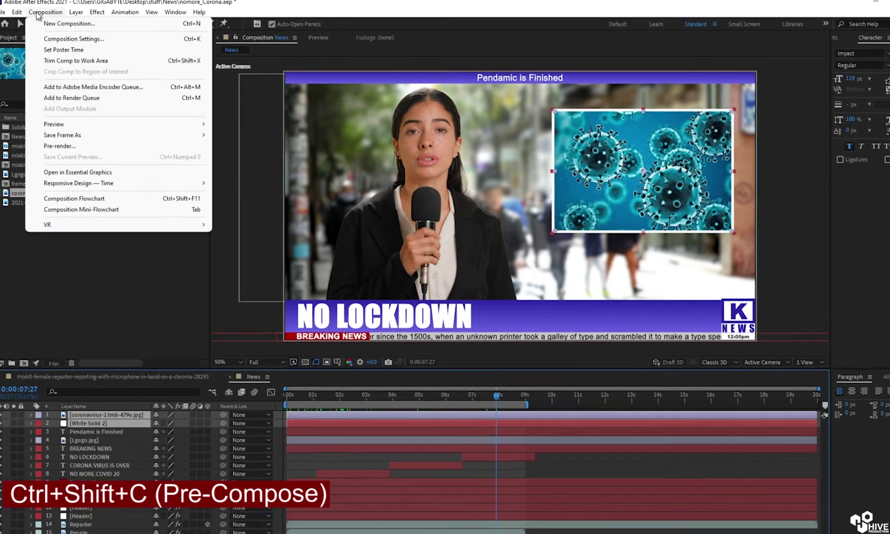
pyautogui.moveTo(79, 11)
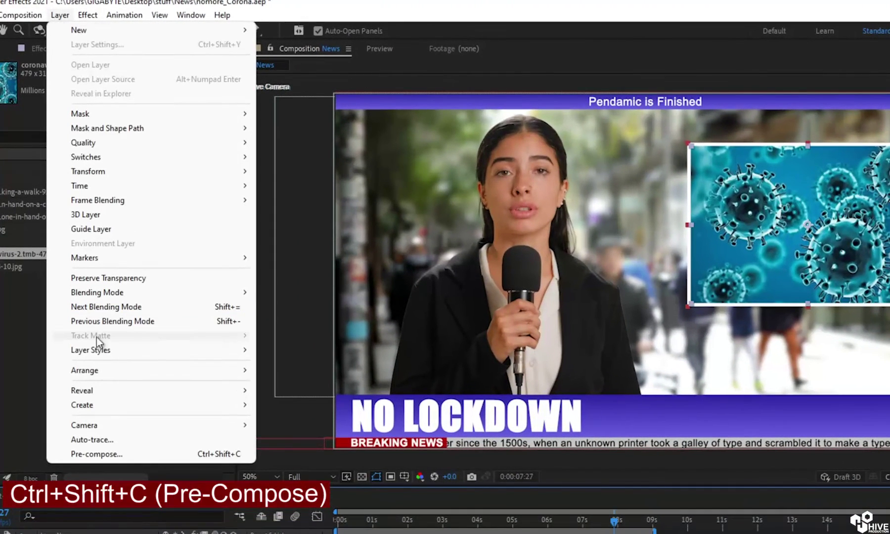
pyautogui.click(108, 453)
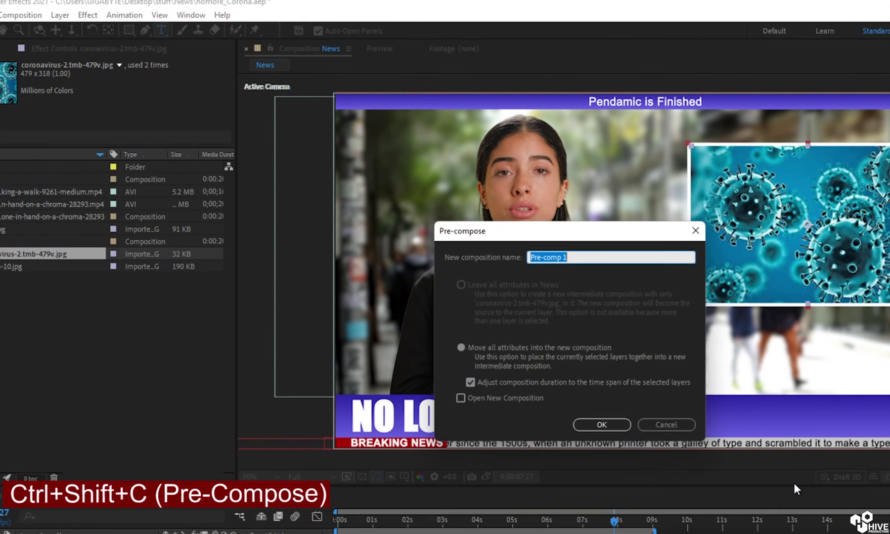
pyautogui.write('virus')
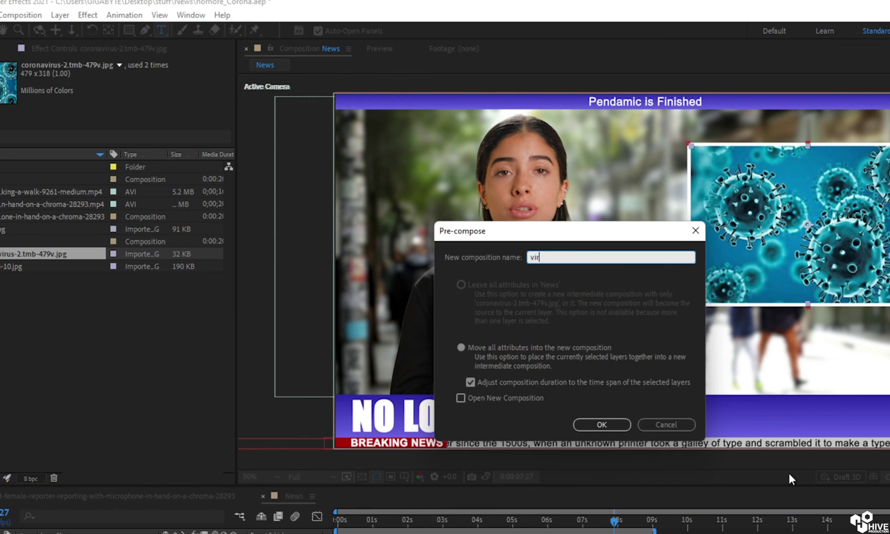
pyautogui.press('Return')
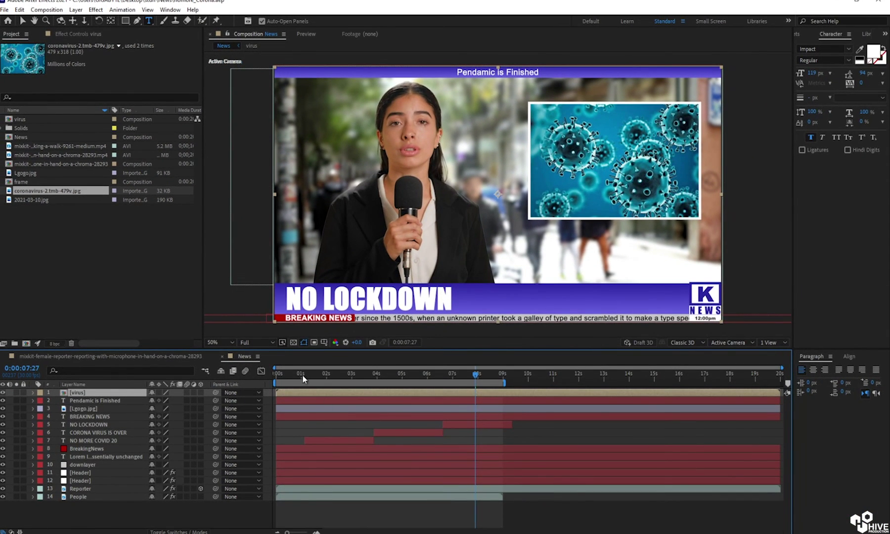
# Step: Keyframe the virus layer's Opacity to fade in, then out to 0% near 0:00:07:29
pyautogui.click(302, 379)
pyautogui.press('space')
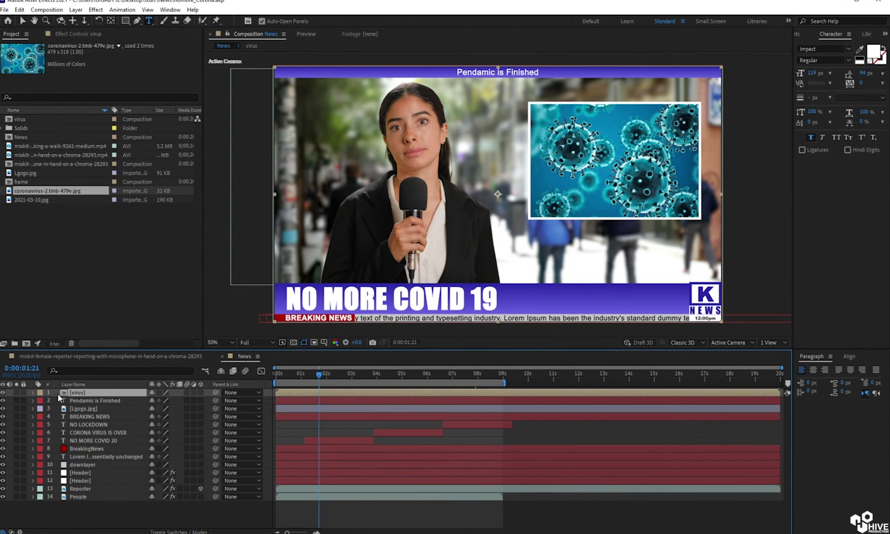
pyautogui.press('t')
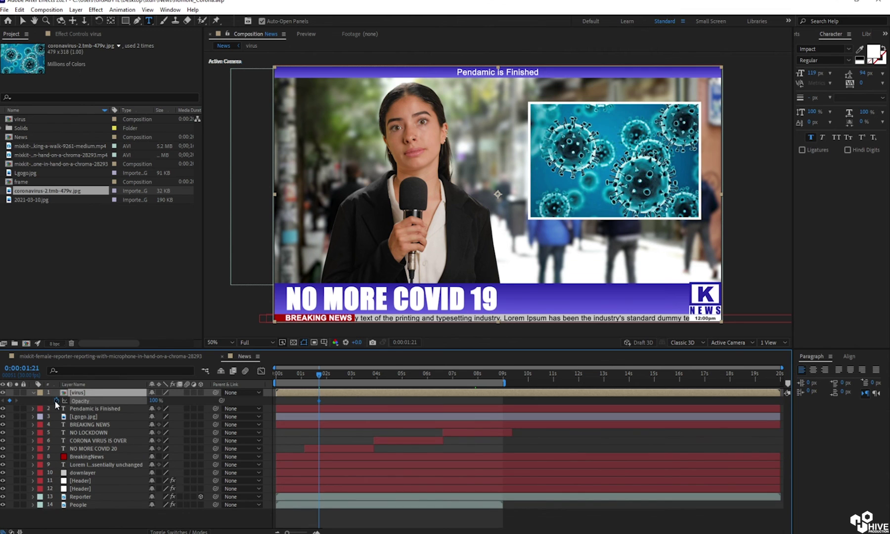
pyautogui.moveTo(299, 381); pyautogui.dragTo(267, 381)
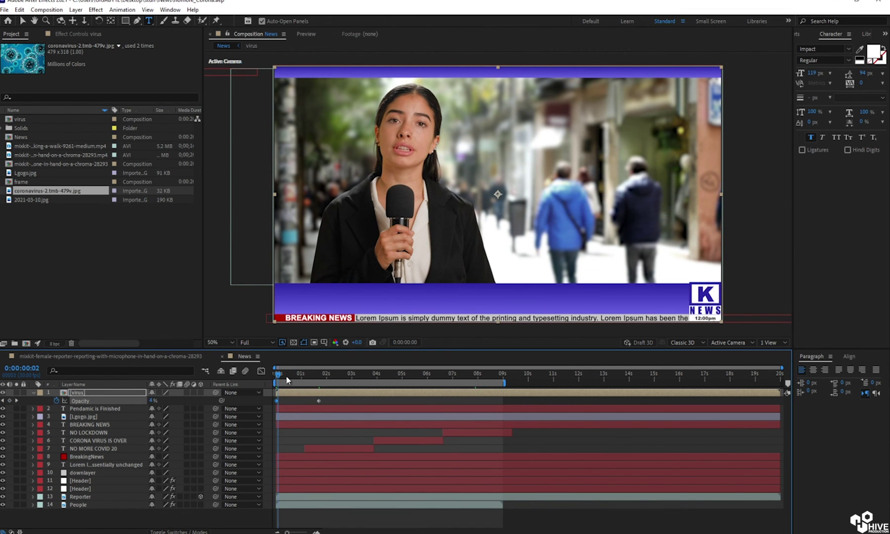
pyautogui.moveTo(285, 375); pyautogui.dragTo(370, 383)
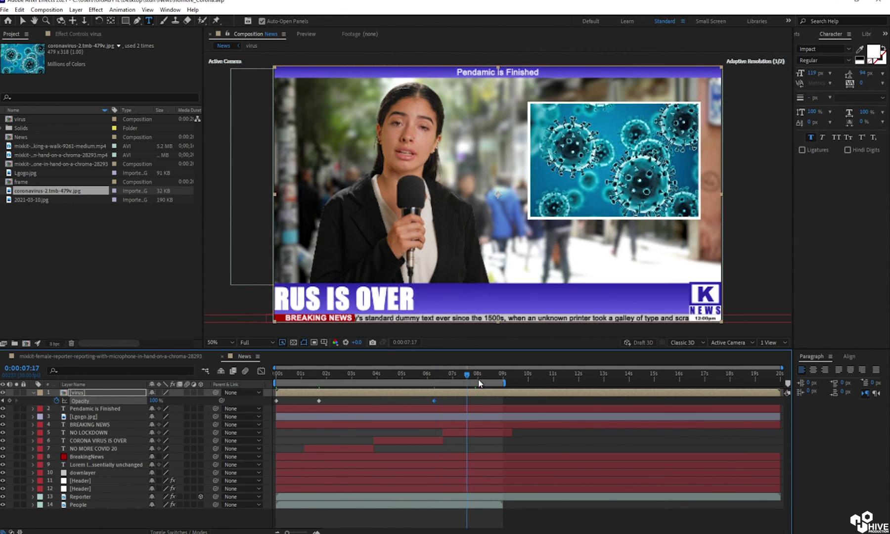
pyautogui.click(154, 401)
pyautogui.write('0')
pyautogui.press('Return')
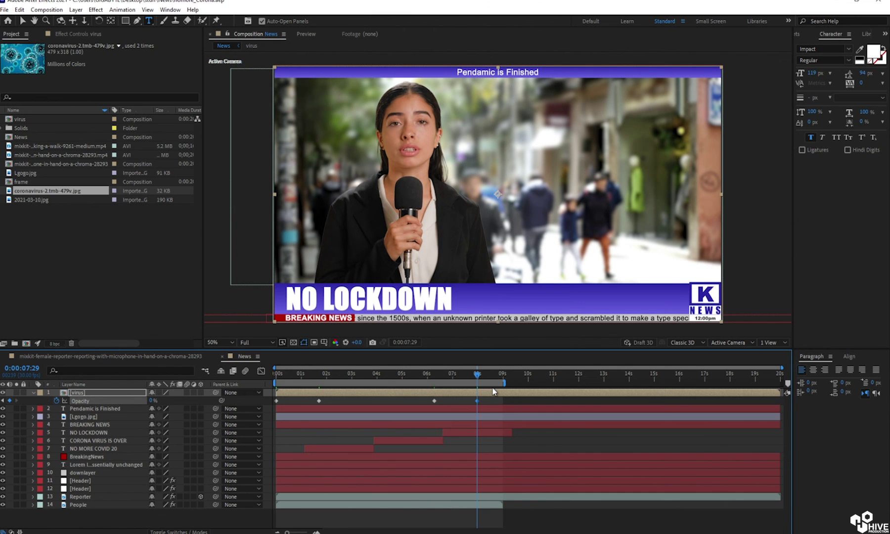
pyautogui.press('space')
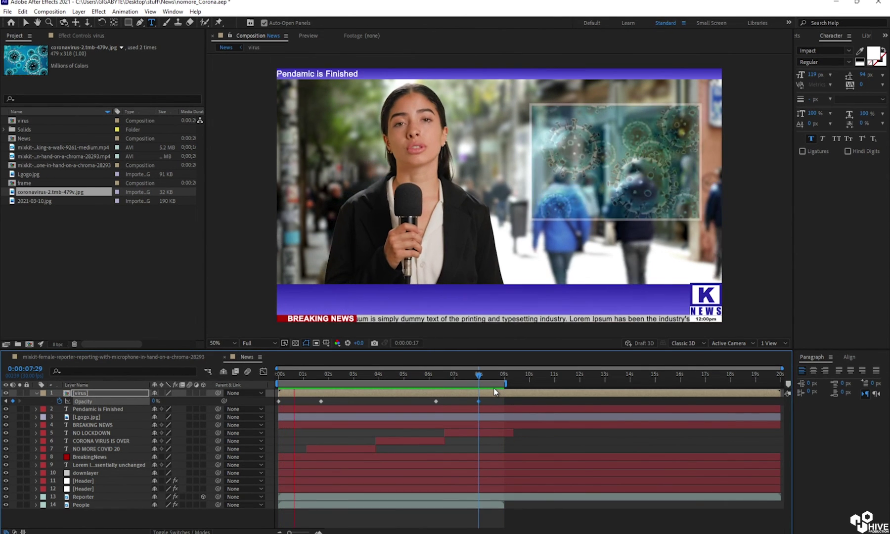